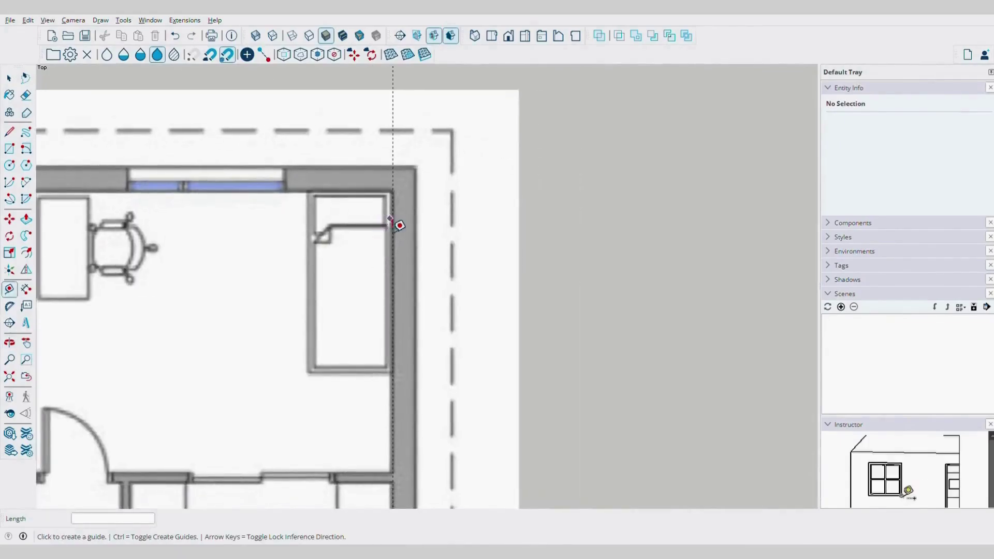
Place guides along the outer walls and interior partition edges of the first floor plan
click(415, 218)
shift+middle_drag(312, 228, 504, 276)
scroll(504, 278, down, 3)
shift+middle_drag(533, 414, 601, 67)
scroll(545, 305, up, 4)
shift+middle_drag(543, 306, 685, 290)
scroll(575, 373, down, 6)
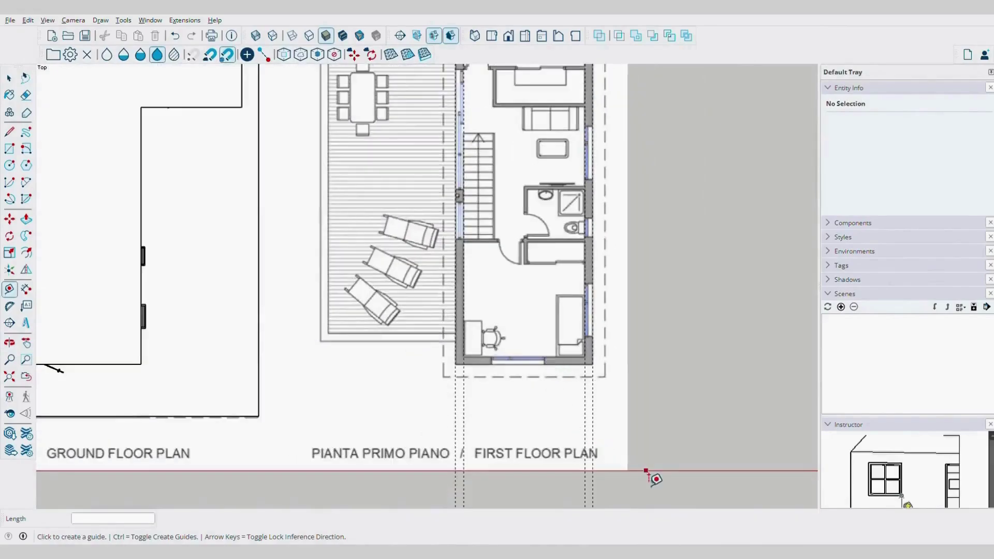
scroll(577, 365, up, 8)
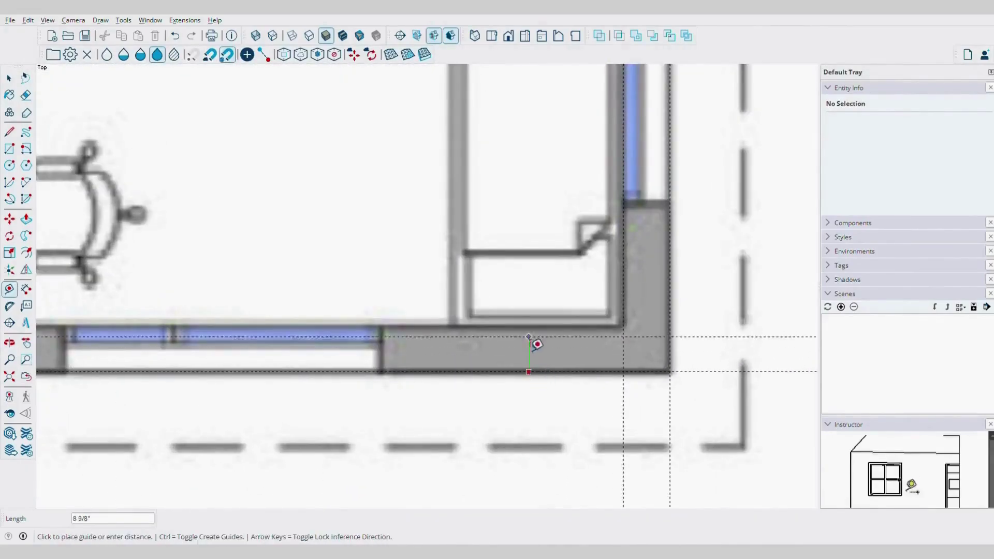
scroll(541, 333, down, 8)
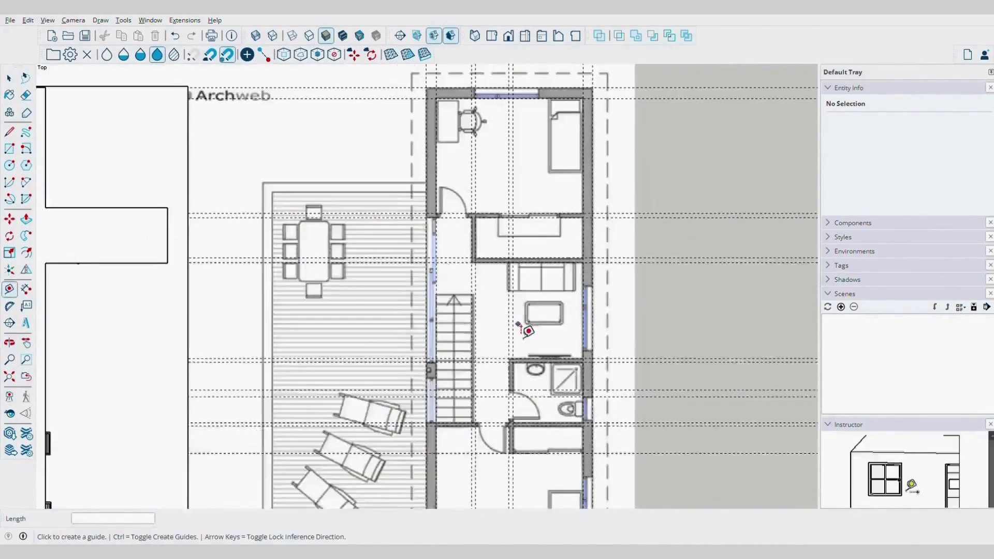
Draw rectangles over the two upper wall segments of the first floor plan, on either side of the bedroom window
key(r)
scroll(445, 269, up, 8)
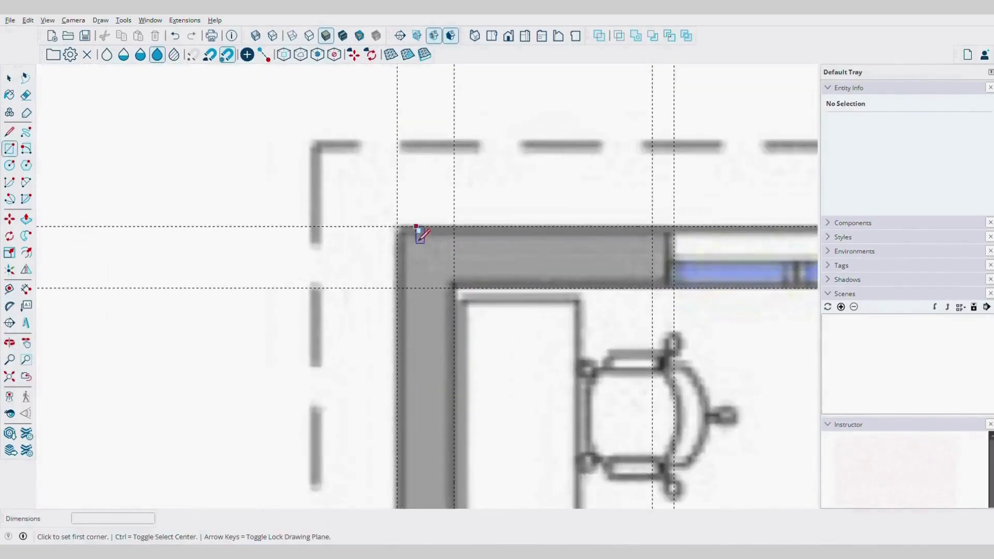
click(674, 288)
shift+middle_drag(674, 283, 298, 242)
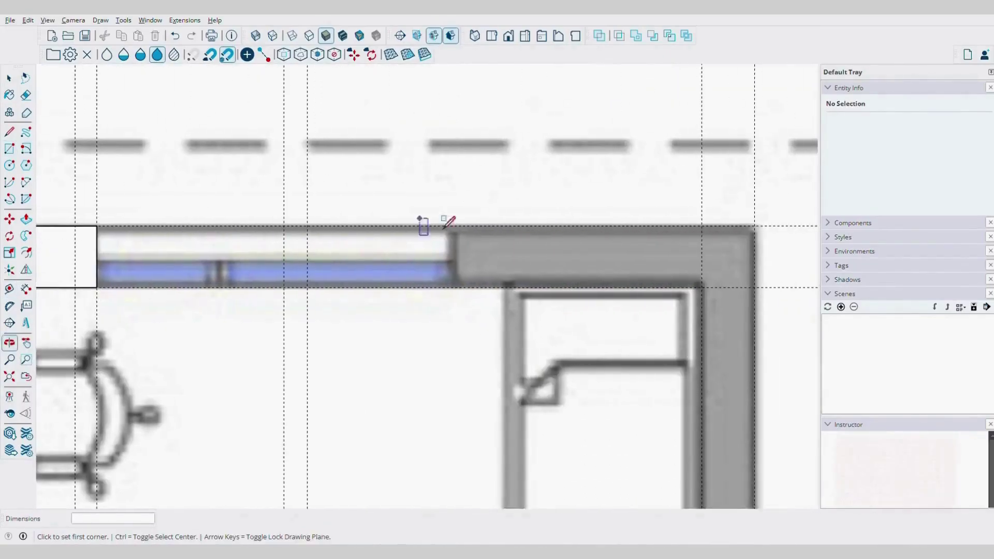
click(755, 288)
Draw a rectangle over the plan's side wall from the upper bedroom corner down to the living room window
scroll(745, 300, down, 3)
shift+middle_drag(713, 355, 692, 275)
click(705, 208)
scroll(715, 290, down, 2)
shift+middle_drag(718, 394, 653, 211)
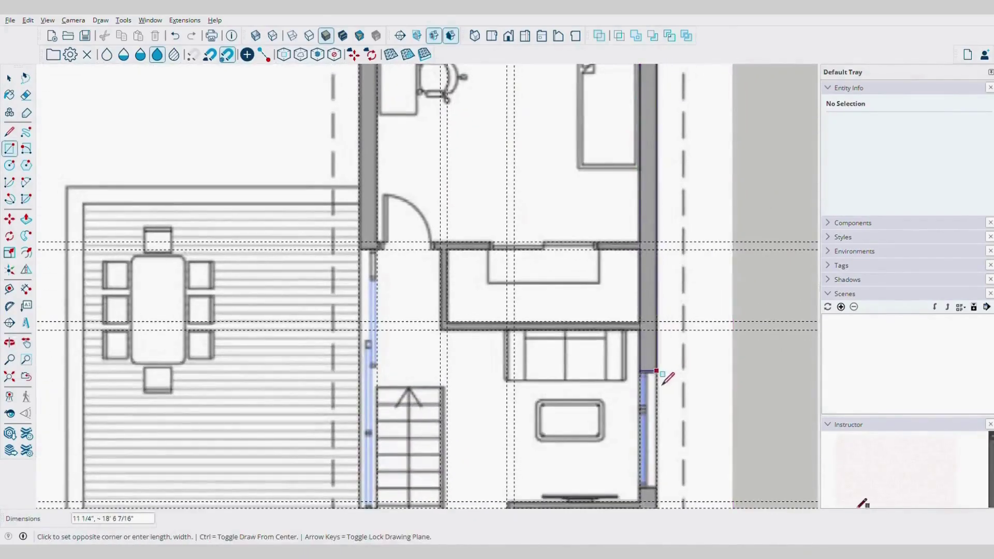
click(664, 382)
Draw rectangles over the side wall segments between the living room, bathroom and lower bedroom windows
shift+middle_drag(663, 382, 619, 121)
click(618, 302)
scroll(611, 229, down, 3)
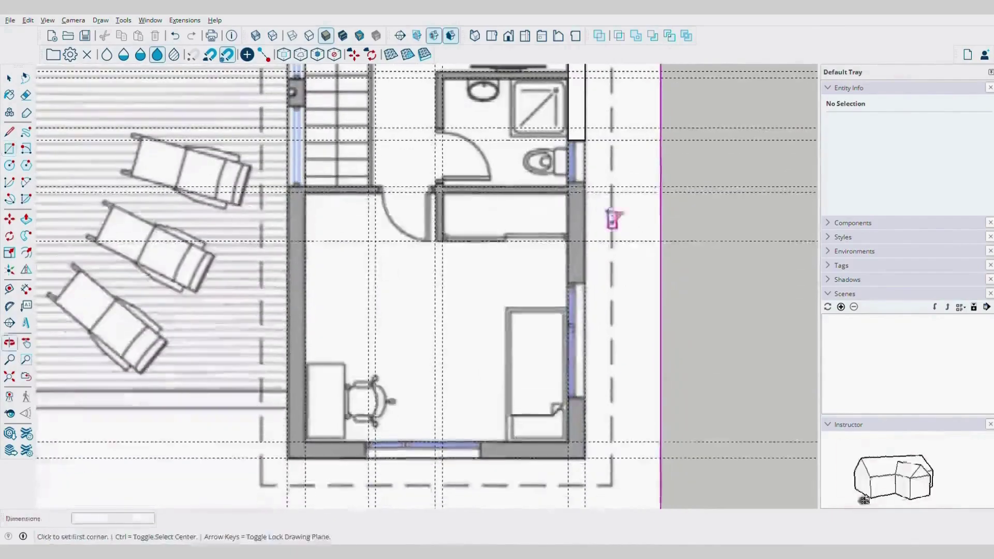
scroll(581, 195, up, 6)
click(590, 166)
scroll(590, 167, down, 3)
shift+middle_drag(694, 393, 593, 206)
scroll(585, 265, down, 3)
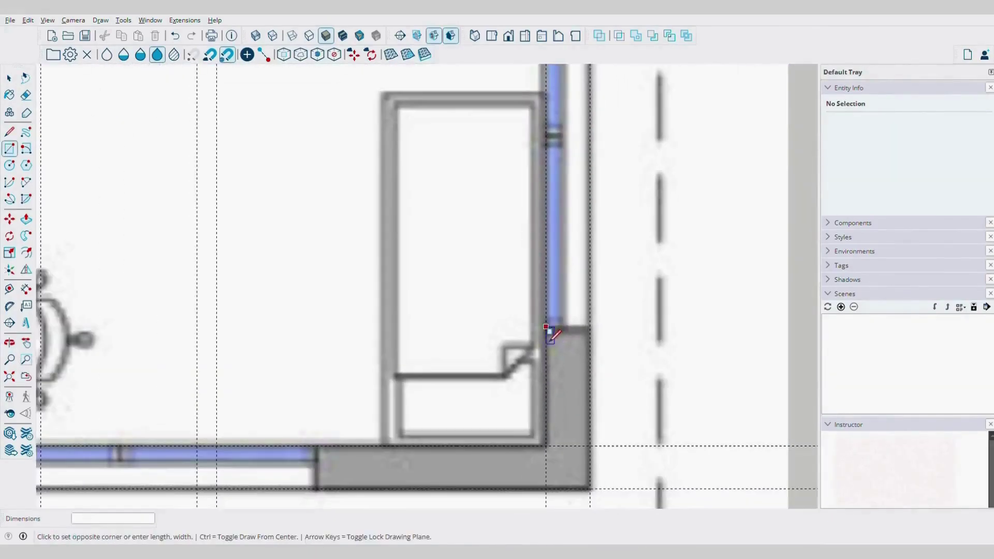
Trace the remaining lower and terrace-side walls and the terrace border of the first floor plan with rectangles
scroll(585, 346, up, 2)
shift+middle_drag(459, 356, 581, 331)
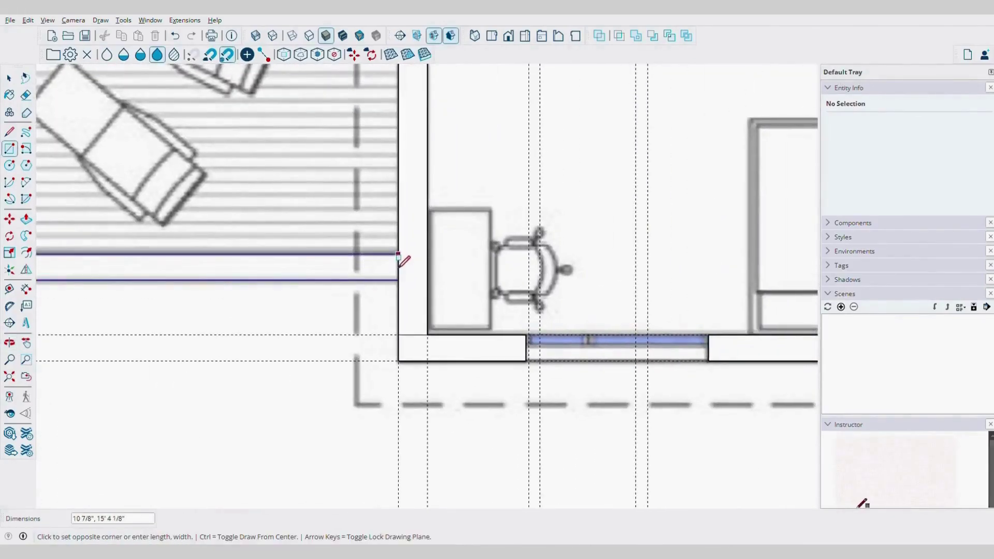
click(398, 260)
Erase the guides crossing the traced first floor plan
scroll(398, 260, down, 5)
key(space)
shift+middle_drag(559, 135, 626, 266)
drag(738, 277, 738, 427)
scroll(625, 211, down, 3)
shift+middle_drag(625, 211, 642, 353)
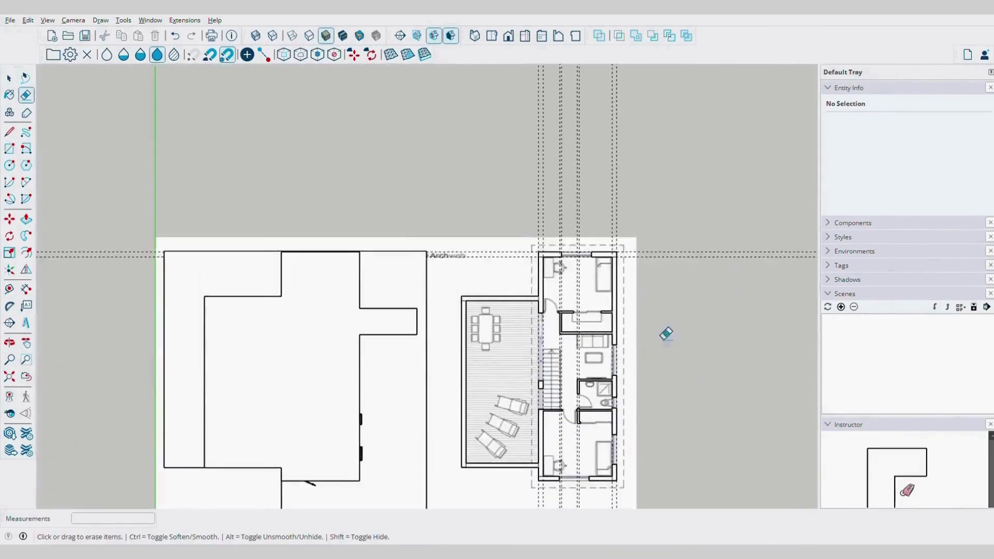
Move all the traced first-floor wall outlines onto the ground floor's roof, matching them at the building's outer corner
key(space)
scroll(527, 223, up, 5)
scroll(526, 223, down, 3)
middle_drag(526, 224, 466, 145)
click(436, 133)
click(435, 127)
drag(294, 132, 720, 482)
scroll(657, 379, down, 5)
scroll(581, 378, up, 4)
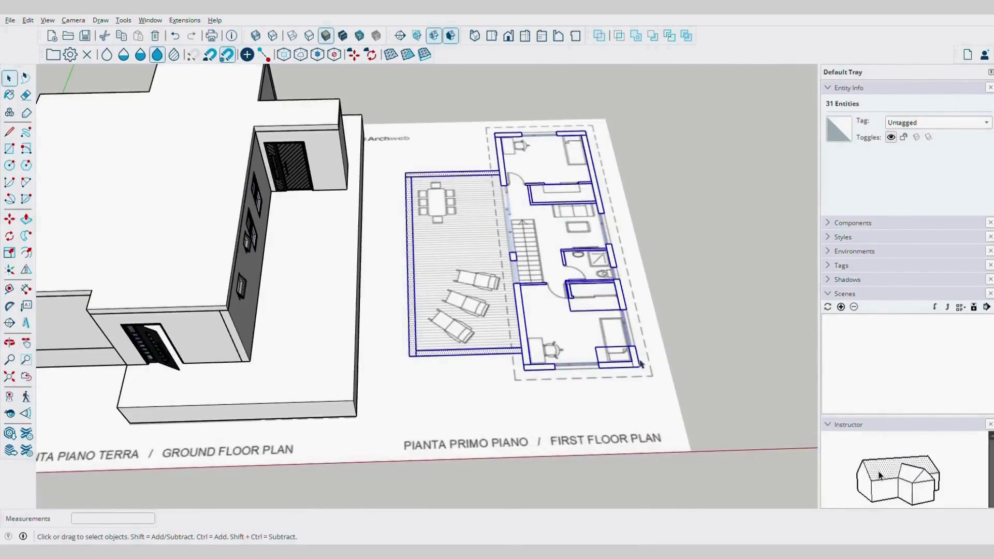
click(654, 374)
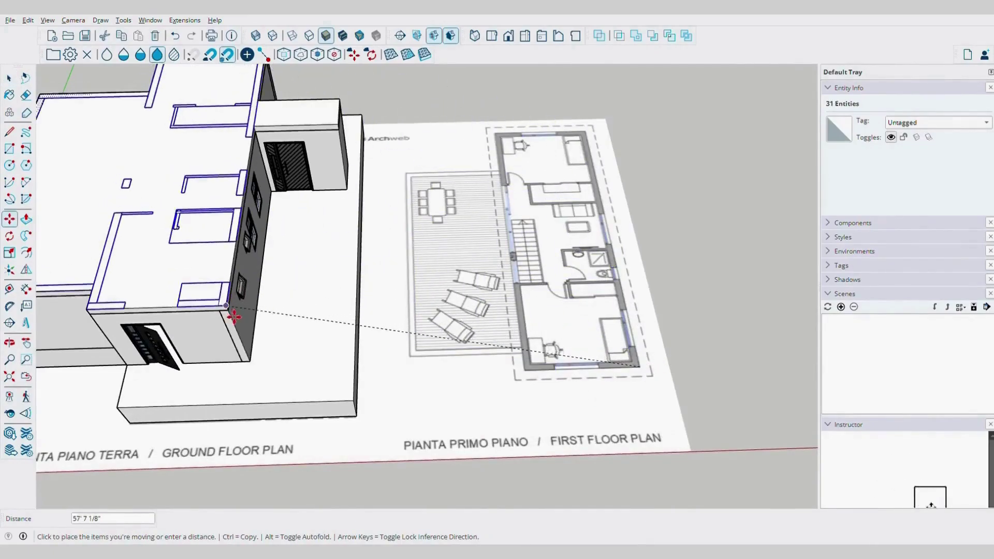
click(236, 320)
Examine from several sides how the wall outlines sit on the ground floor's roof
shift+middle_drag(261, 261, 559, 281)
scroll(559, 281, up, 3)
middle_drag(310, 269, 197, 145)
middle_drag(611, 207, 269, 228)
scroll(802, 282, up, 4)
middle_drag(803, 282, 523, 329)
middle_drag(585, 259, 279, 273)
middle_drag(518, 259, 233, 287)
scroll(579, 284, down, 5)
middle_drag(578, 284, 488, 279)
Open the L-shaped corner wall outline for editing and extrude it upward about 12' 1"
key(space)
click(435, 235)
scroll(459, 266, up, 4)
double_click(489, 280)
scroll(517, 278, up, 5)
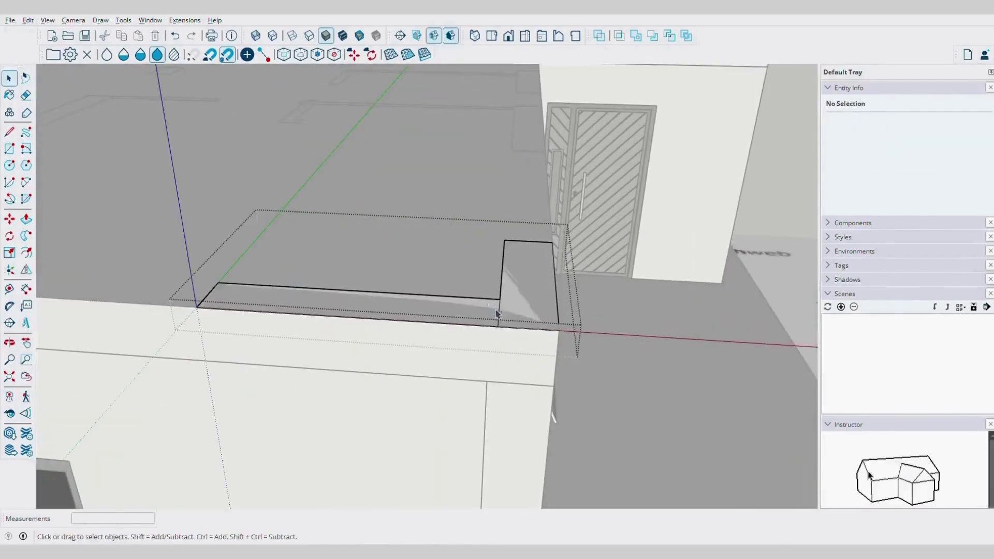
click(517, 313)
scroll(543, 300, down, 5)
click(581, 306)
scroll(555, 239, down, 5)
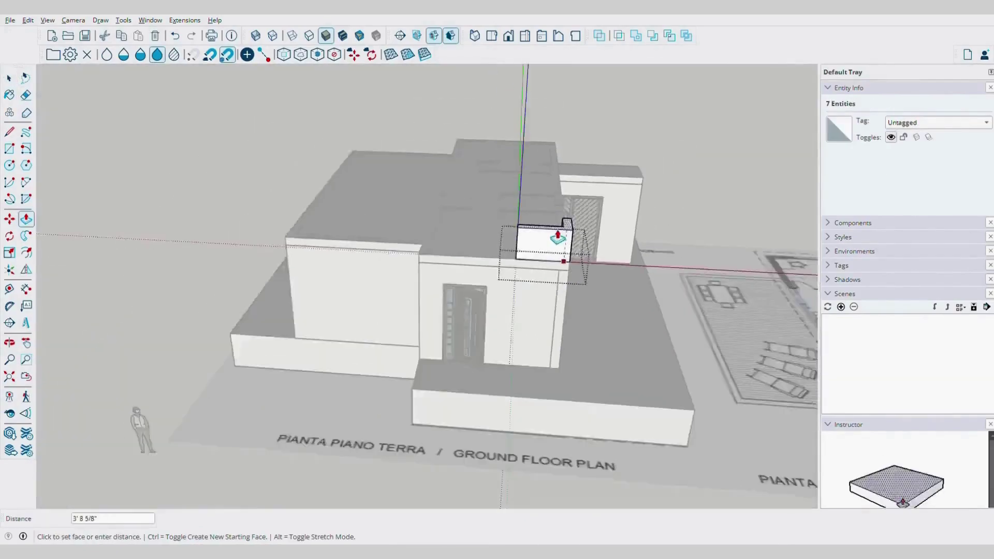
middle_drag(554, 240, 554, 257)
middle_drag(541, 223, 369, 241)
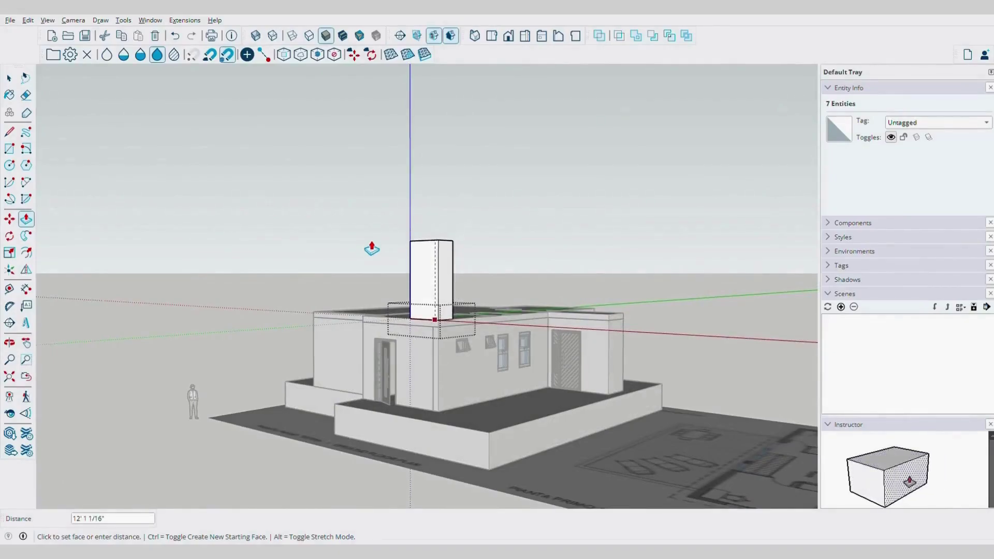
click(412, 234)
Open the wall outline on the other side of the front opening and extrude it to the corner wall's height
middle_drag(412, 234, 439, 331)
scroll(439, 331, up, 6)
key(space)
double_click(492, 331)
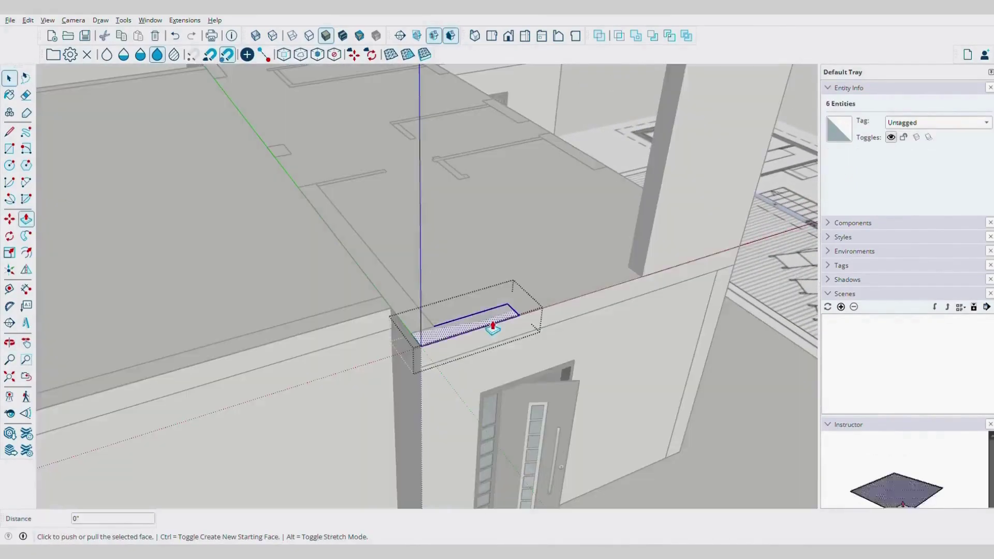
click(506, 332)
middle_drag(505, 311, 554, 211)
click(366, 241)
middle_drag(366, 241, 501, 465)
Open the outline group of the side wall and its L-shaped partition and extrude it to the finished walls' height
key(space)
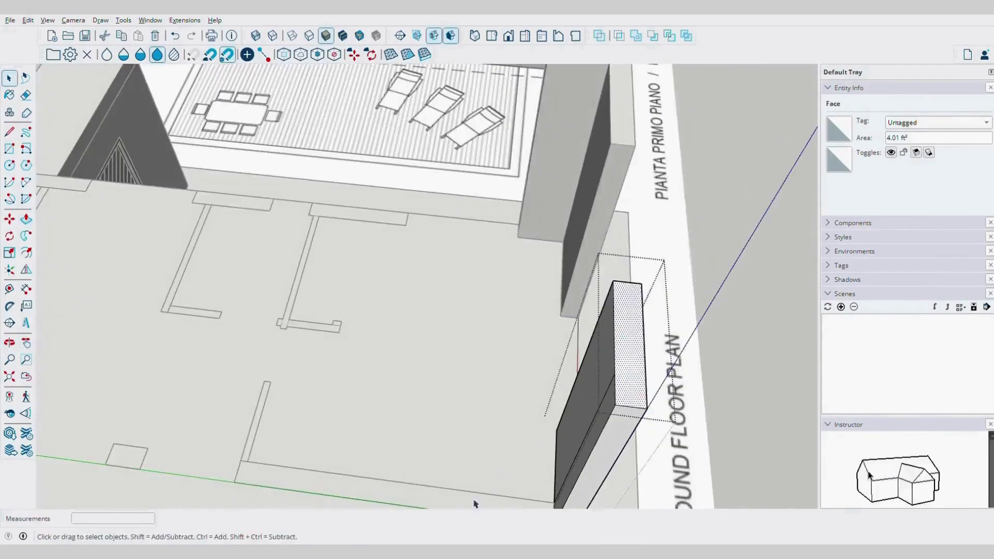
click(474, 502)
click(308, 212)
scroll(309, 212, down, 3)
shift+middle_drag(309, 212, 494, 248)
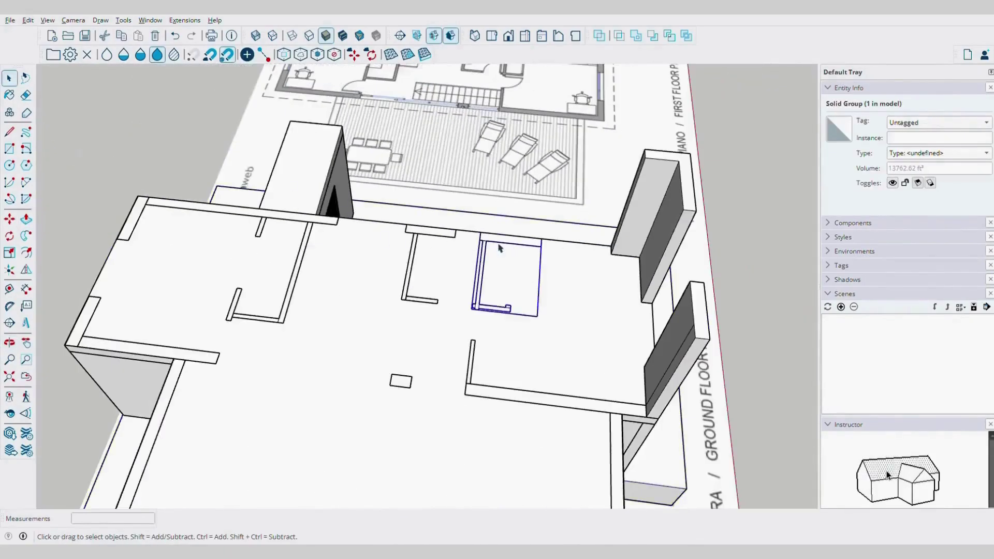
double_click(499, 248)
click(500, 247)
double_click(499, 246)
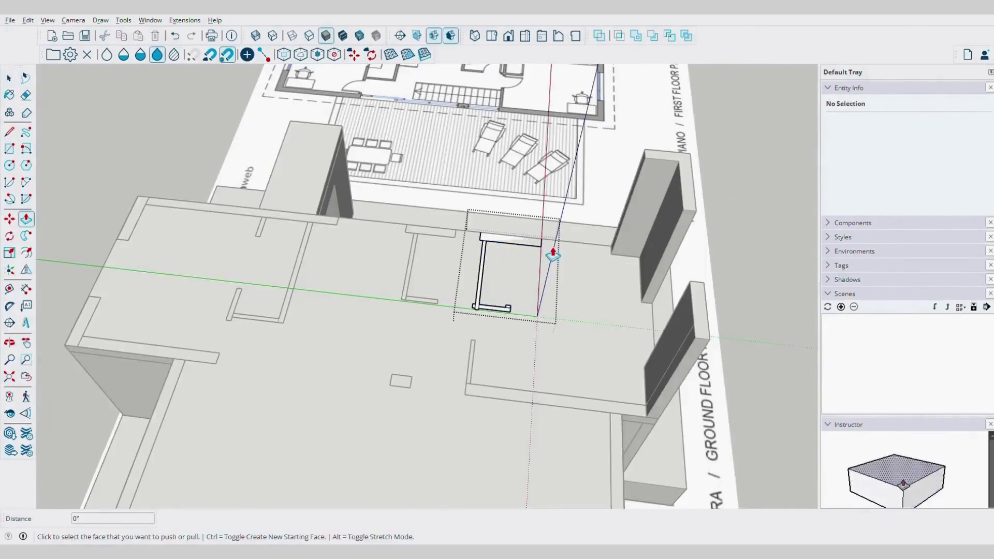
click(512, 240)
click(656, 162)
Open the terrace edging group and raise the edge strip nearest the front door into a low parapet
middle_drag(357, 228, 280, 233)
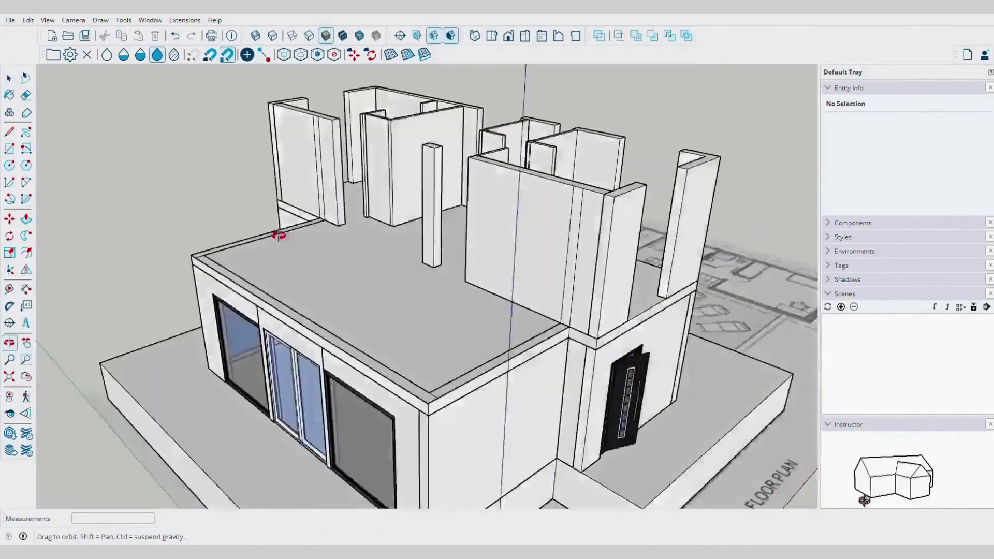
scroll(363, 248, up, 3)
middle_drag(497, 249, 539, 264)
scroll(539, 264, up, 1)
middle_drag(455, 282, 231, 300)
scroll(231, 300, down, 4)
shift+middle_drag(324, 287, 304, 222)
scroll(453, 337, up, 5)
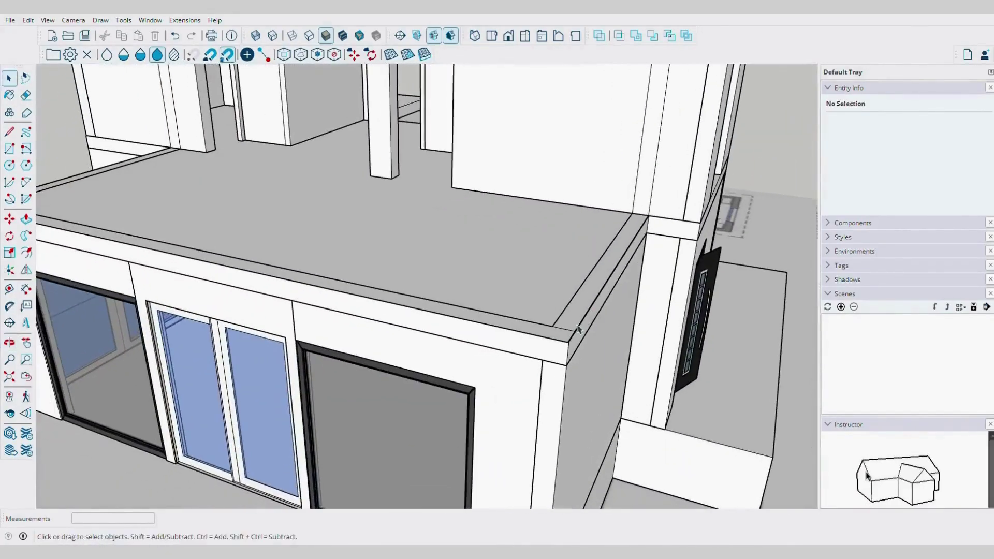
double_click(567, 333)
middle_drag(568, 334, 417, 386)
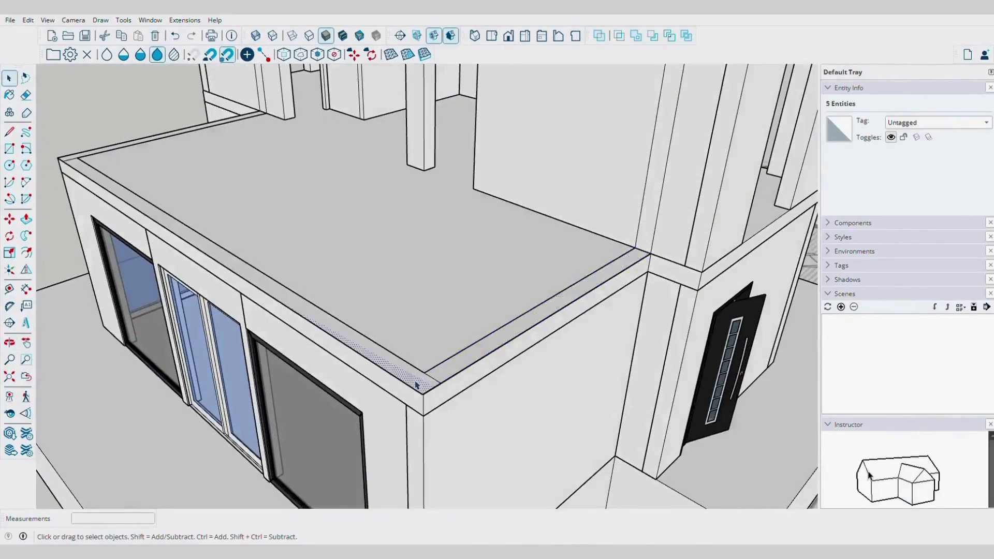
click(615, 285)
scroll(595, 240, down, 6)
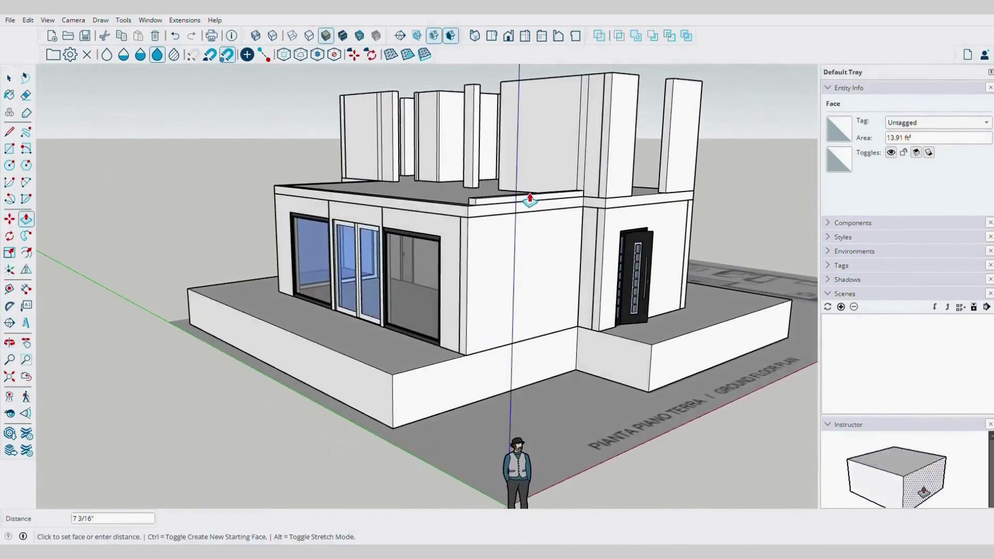
middle_drag(530, 199, 648, 262)
scroll(566, 278, up, 8)
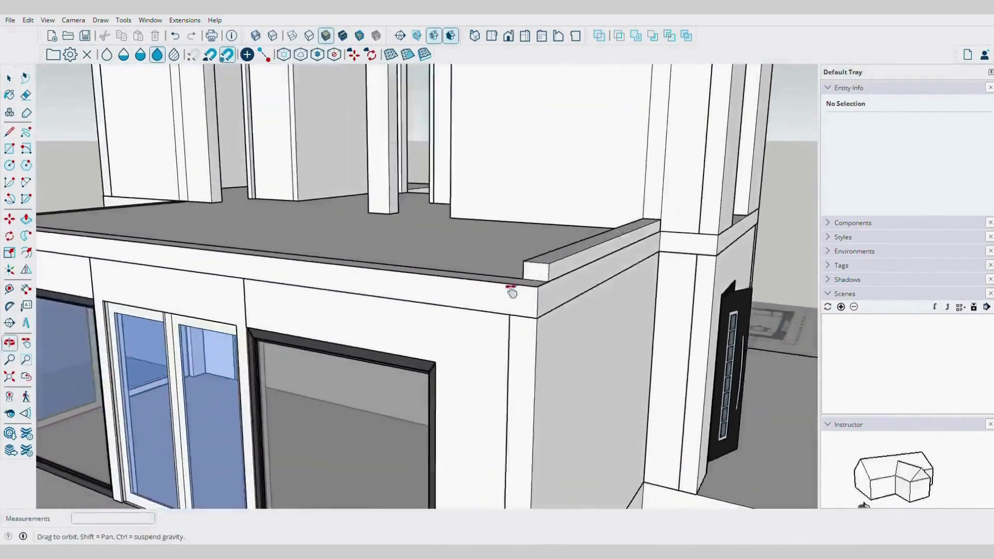
Raise the long terrace edge strip above the glass doors into a parapet matching the finished side
middle_drag(511, 291, 572, 356)
key(space)
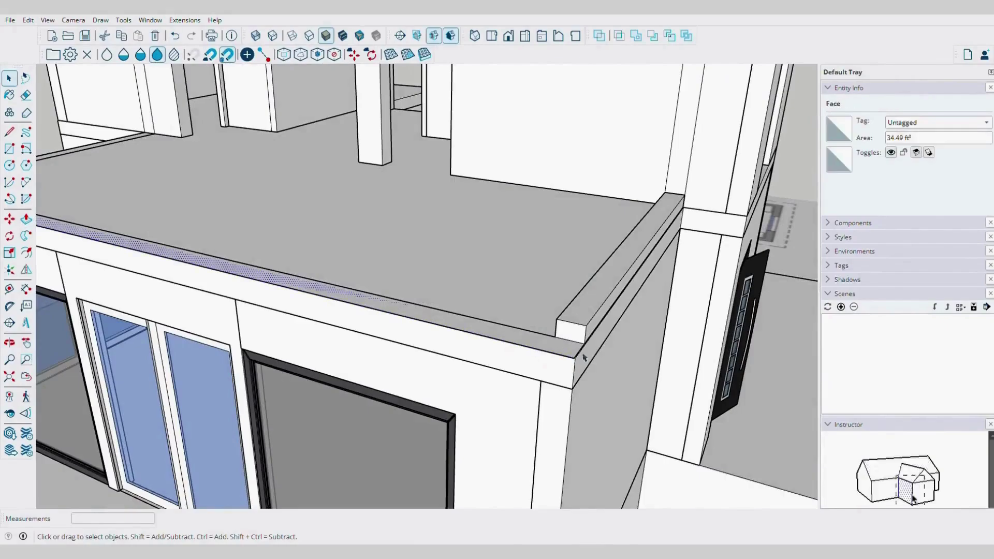
key(p)
scroll(433, 273, down, 5)
middle_drag(433, 273, 420, 304)
scroll(564, 269, up, 6)
Raise the remaining short terrace edge strip to the adjoining parapet's height and close the group
click(420, 303)
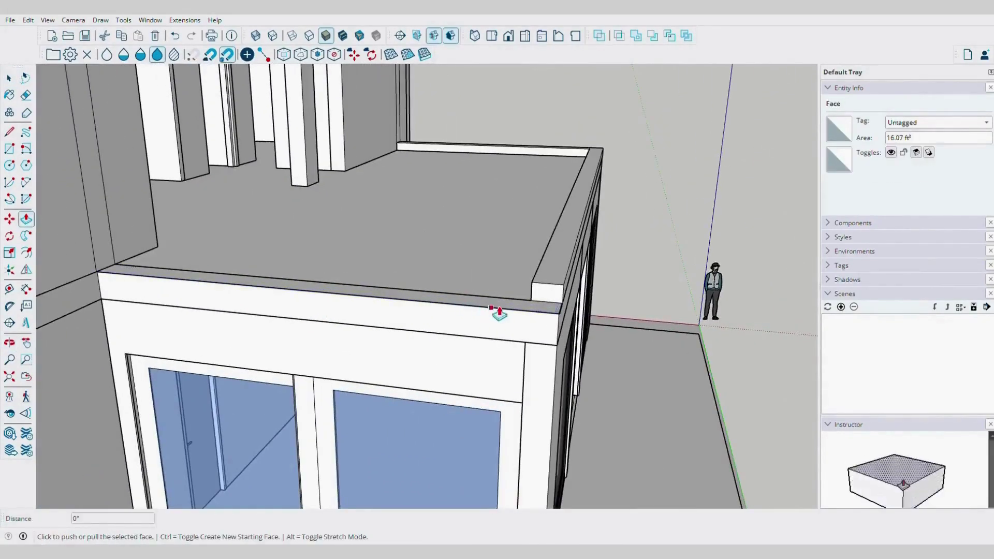
click(570, 266)
key(space)
scroll(567, 259, down, 4)
click(642, 212)
Place horizontal guides for the window's lower and upper limits across the first-floor opening above the front door
middle_drag(642, 212, 204, 218)
middle_drag(595, 238, 263, 275)
scroll(263, 276, down, 4)
key(t)
scroll(418, 347, up, 6)
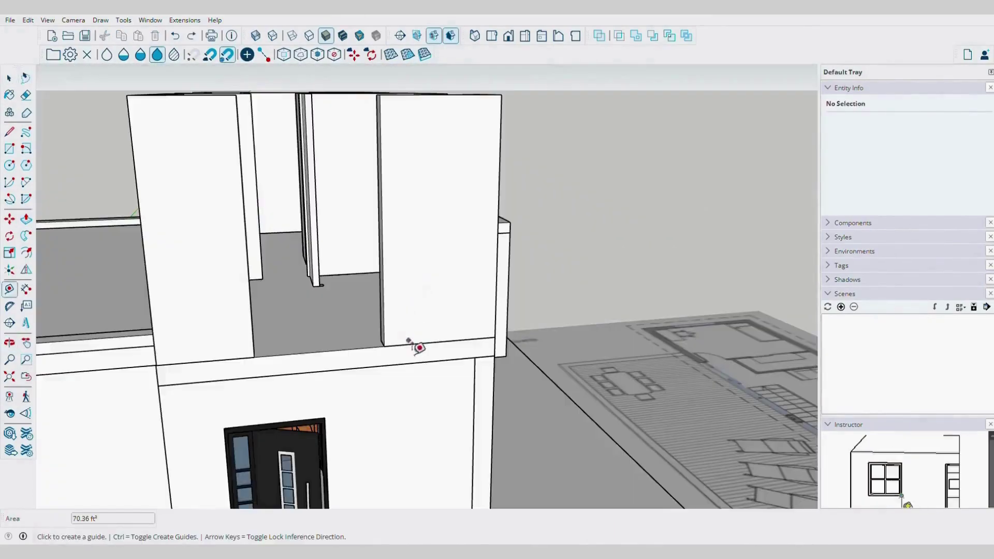
click(434, 332)
middle_drag(434, 332, 546, 316)
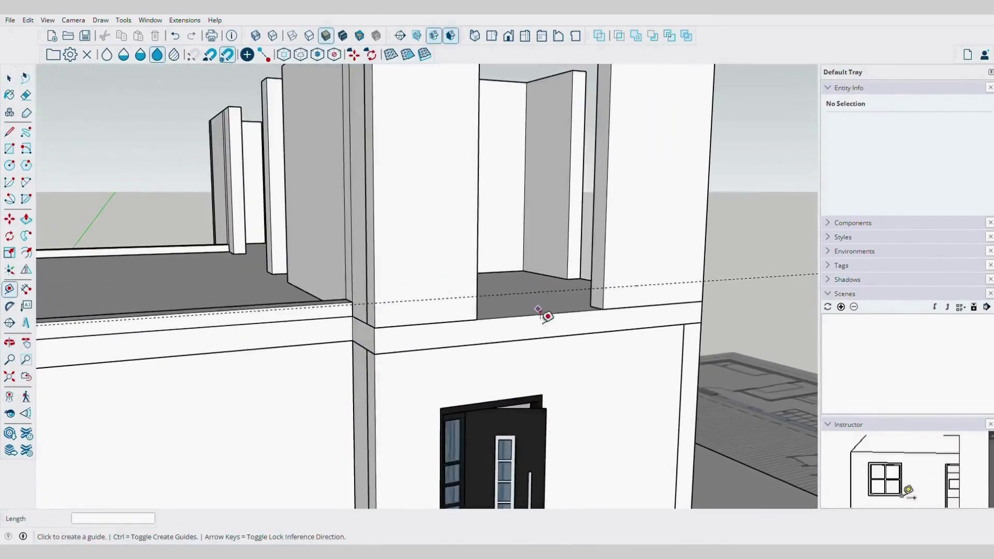
scroll(640, 295, down, 3)
click(530, 263)
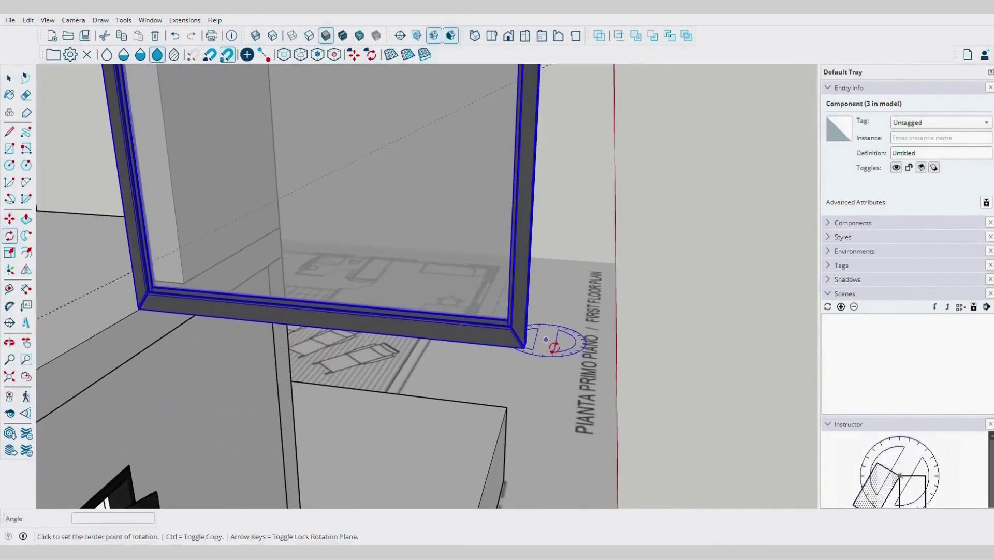
Rotate the window frame component parallel to the front wall and move it into the opening above the front door
click(545, 339)
click(530, 406)
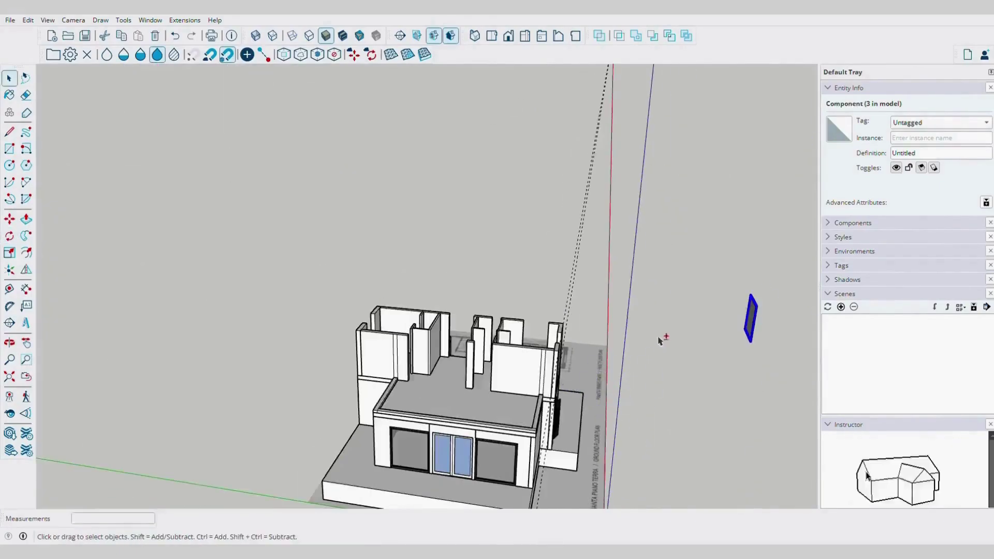
key(m)
scroll(595, 337, up, 5)
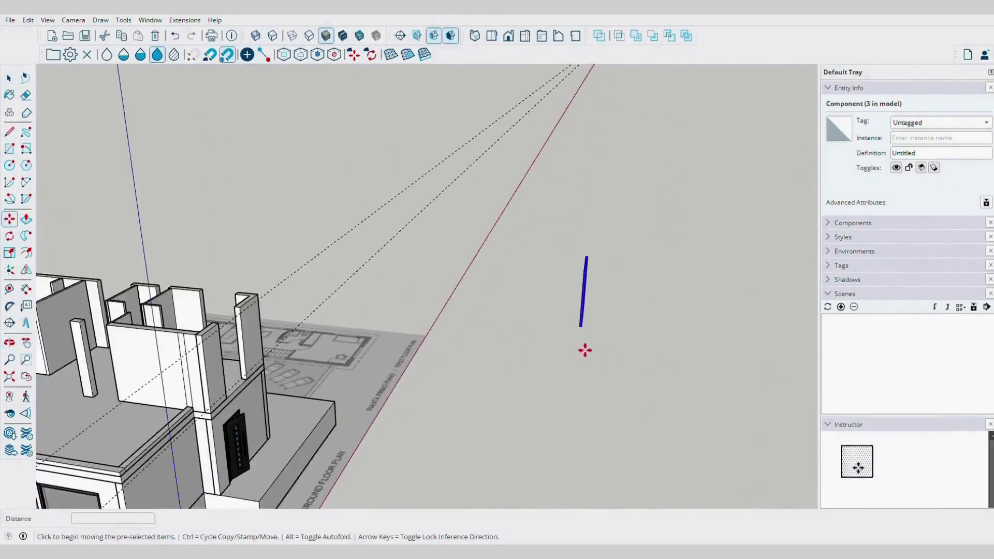
middle_drag(261, 409, 9, 382)
scroll(523, 365, up, 4)
scroll(196, 315, up, 3)
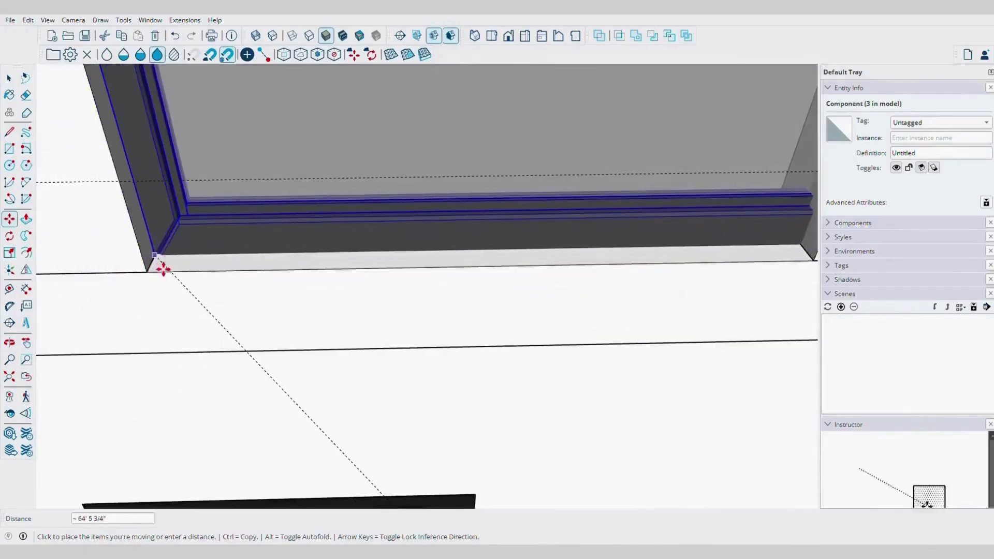
Scale the window frame down and move its lower corner to the outer lower corner of the opening
scroll(603, 304, down, 4)
middle_drag(604, 304, 485, 244)
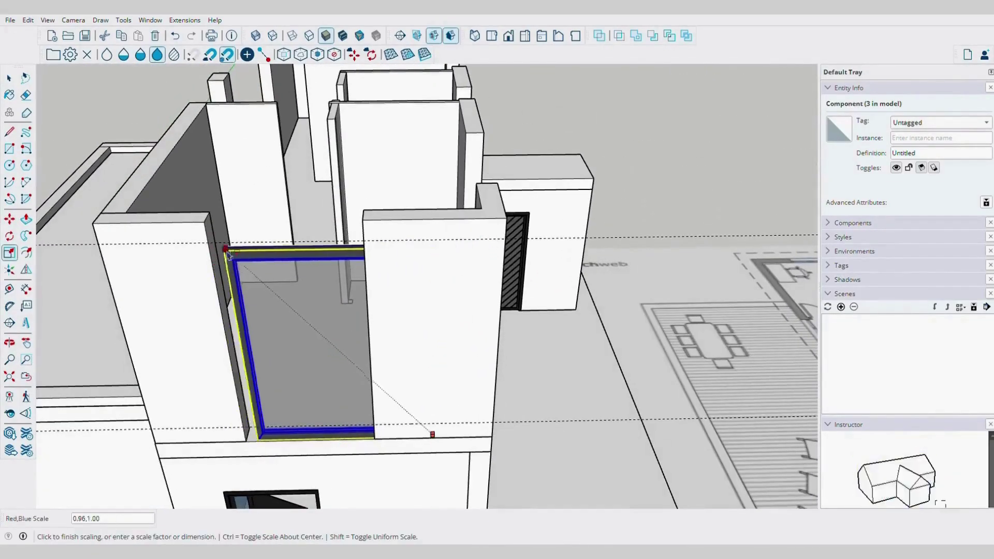
click(343, 454)
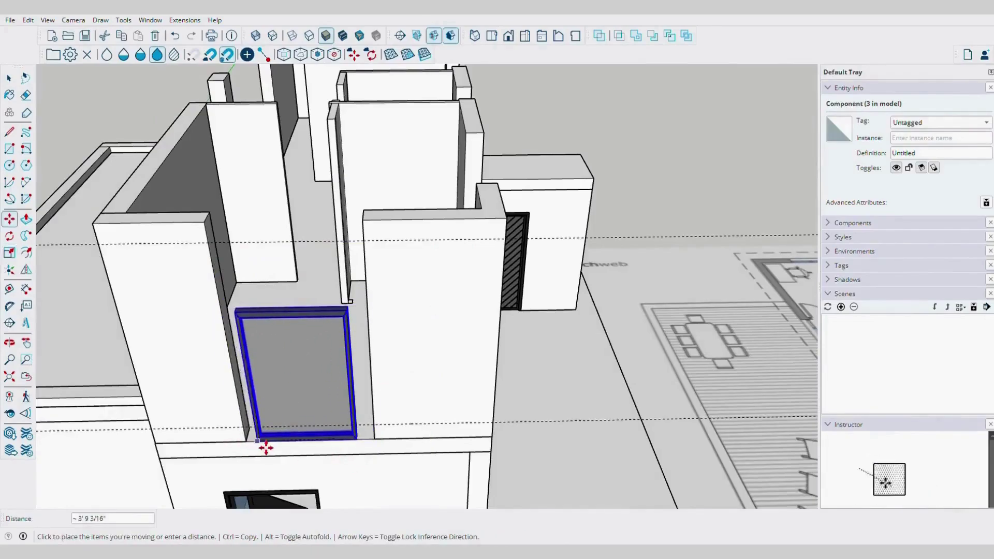
click(246, 442)
Scale the window frame up to the opposite upper corner at the guide so it fills the opening above the front door
middle_drag(245, 442, 390, 418)
scroll(398, 409, down, 3)
key(space)
scroll(411, 366, up, 3)
key(s)
middle_drag(410, 366, 454, 329)
scroll(459, 409, up, 4)
shift+middle_drag(462, 411, 493, 389)
click(456, 339)
scroll(492, 280, down, 4)
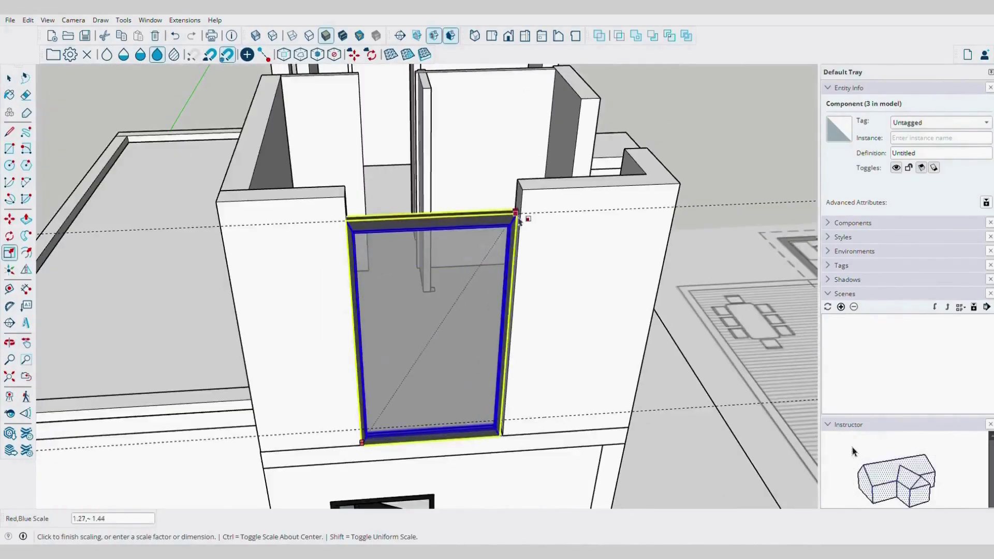
click(526, 222)
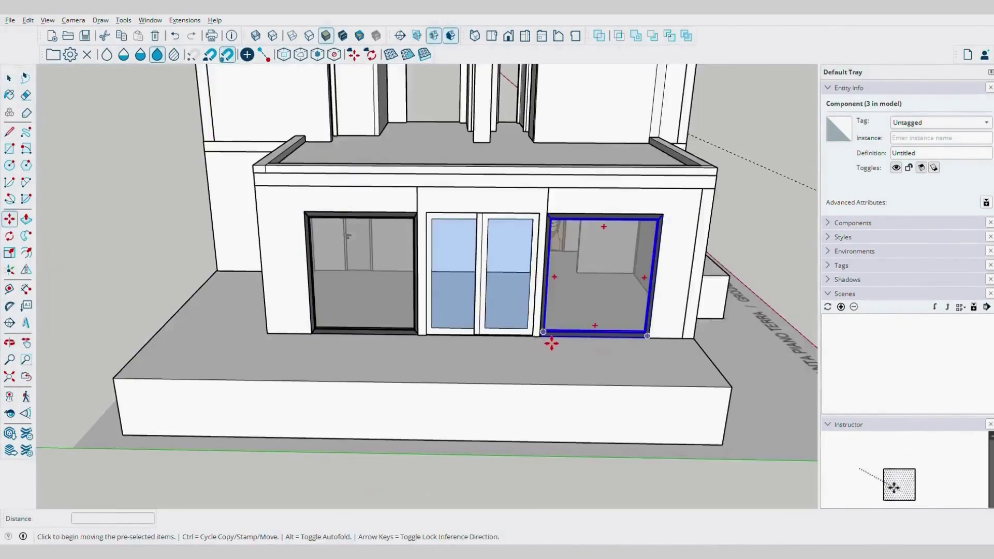
Copy a dark ground-floor window frame up onto the first-floor terrace and scale it down to about half size
click(551, 343)
scroll(573, 332, up, 6)
click(541, 335)
key(s)
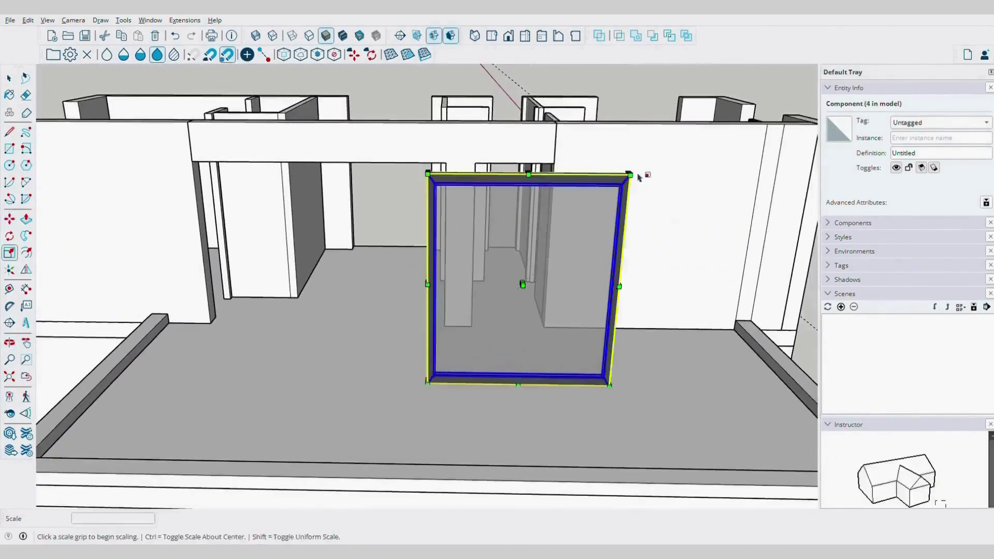
scroll(624, 281, up, 3)
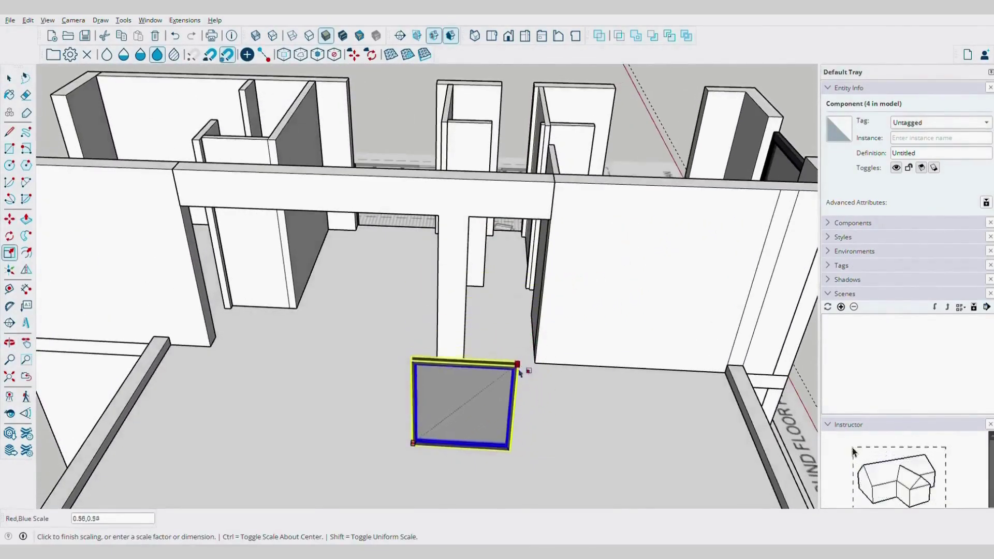
middle_drag(473, 407, 485, 295)
scroll(485, 295, up, 3)
Move the reduced window frame so its lower corner meets the lower corner of the narrow terrace opening
click(477, 220)
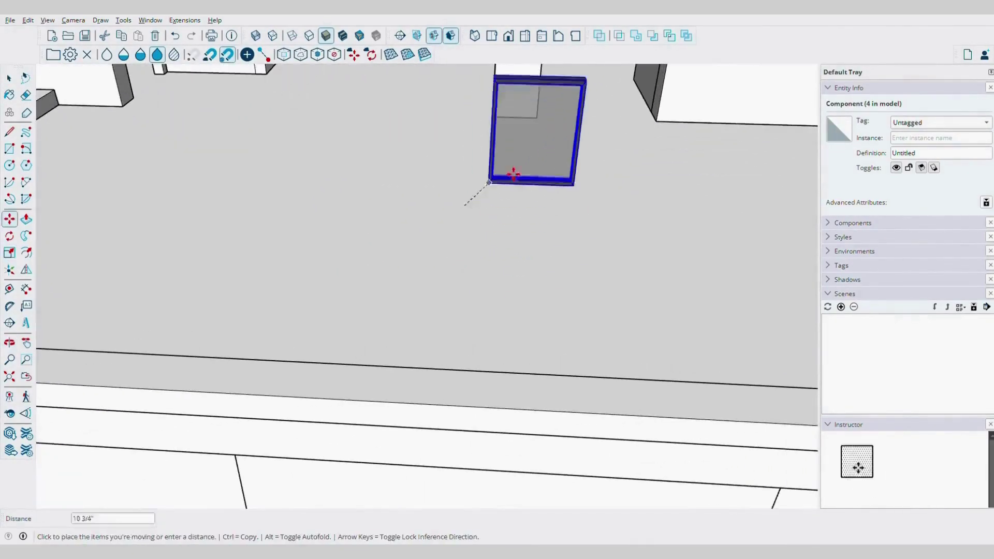
scroll(462, 278, up, 8)
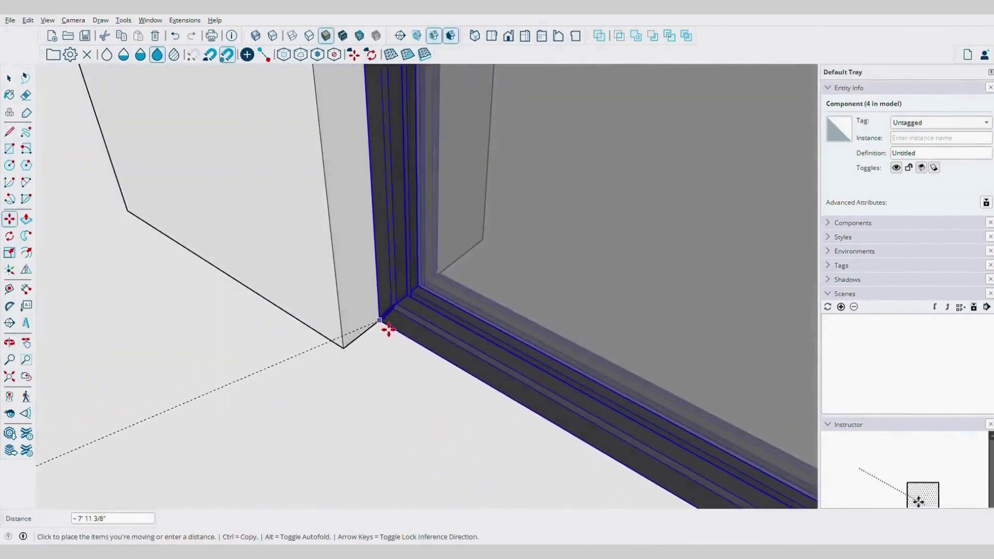
click(394, 329)
Scale the window frame to the opposite upper corner so it fills the narrow terrace opening
key(s)
scroll(399, 295, down, 8)
mouse_move(560, 162)
middle_down()
mouse_move(509, 296)
mouse_move(475, 257)
mouse_move(561, 171)
middle_up()
scroll(476, 258, up, 5)
scroll(482, 264, down, 5)
scroll(538, 295, down, 3)
scroll(569, 140, up, 6)
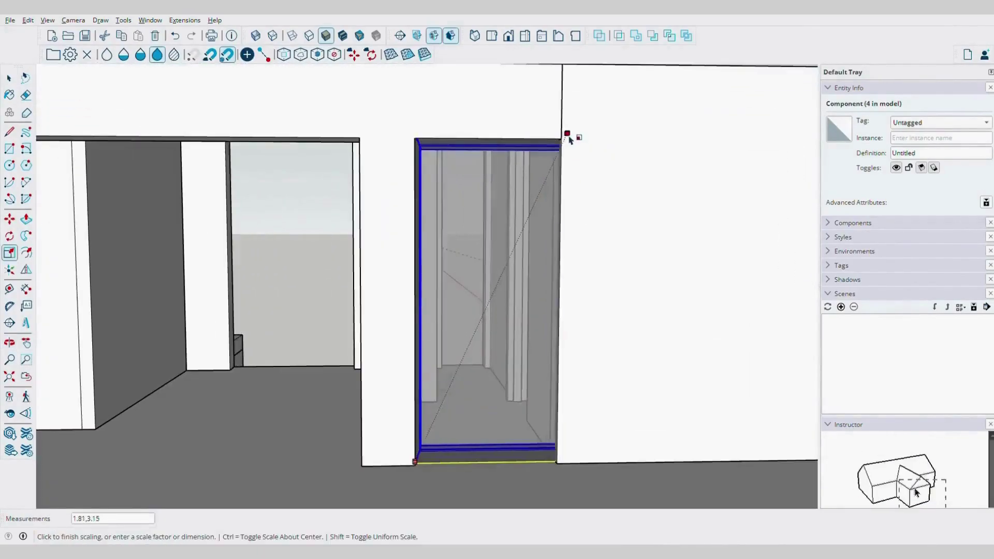
Place a copy of the aluminium sliding window in the wide terrace opening and scale it uniformly to 0.92
scroll(567, 145, down, 3)
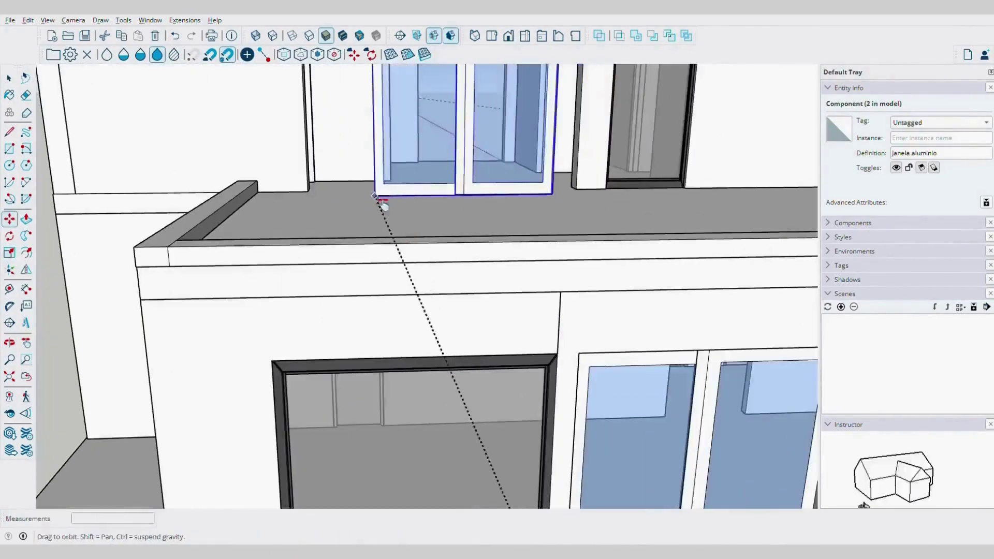
scroll(381, 204, down, 3)
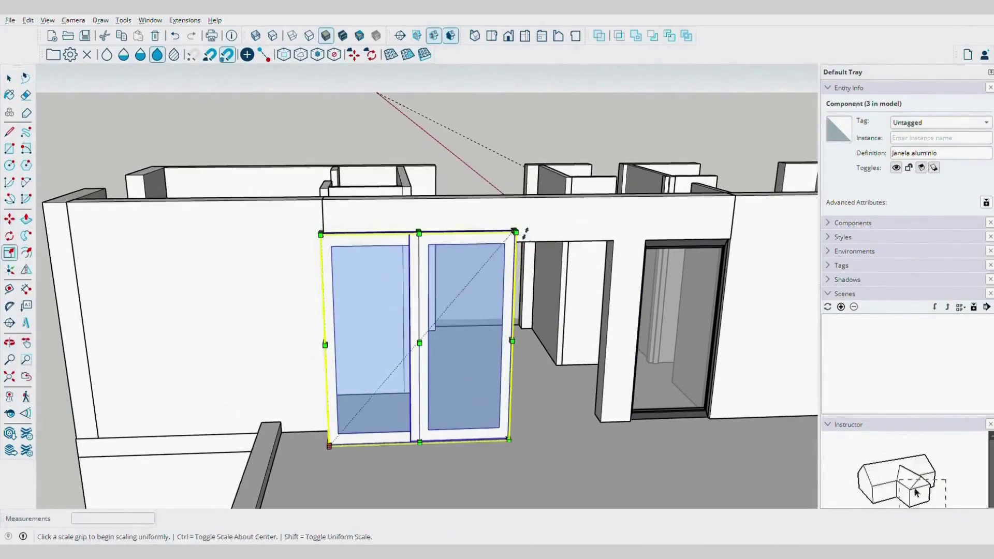
click(513, 231)
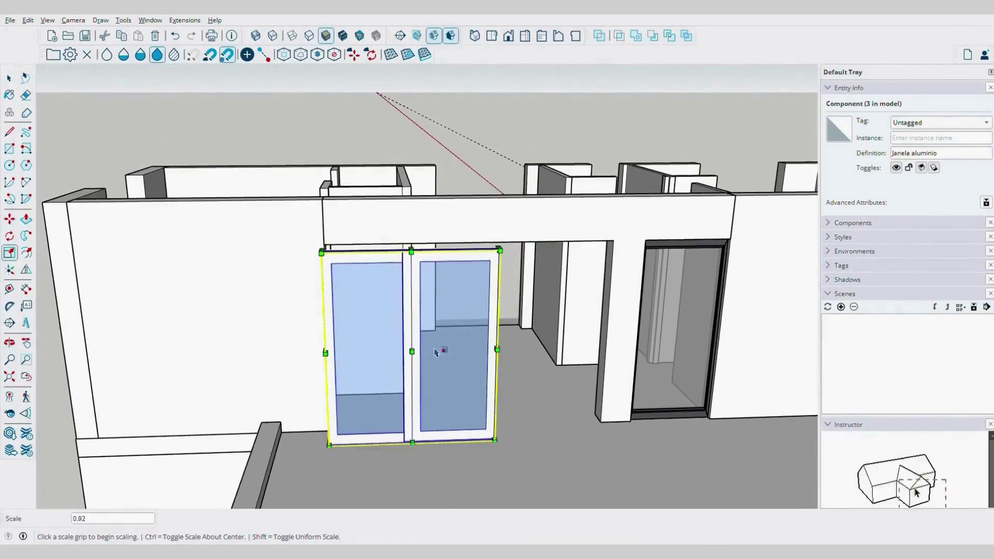
scroll(439, 352, down, 4)
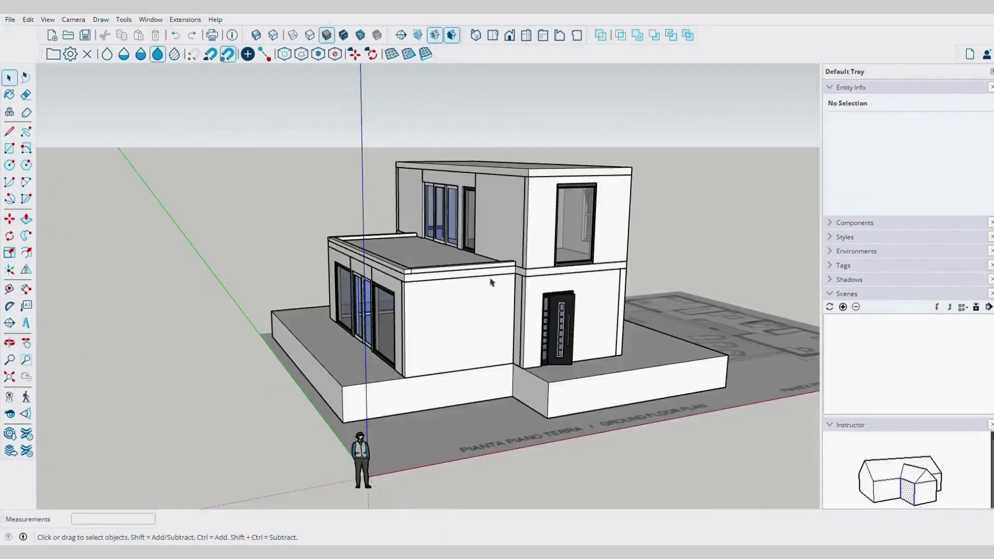
Try to erase the dividing line at the terrace parapet's front corner
scroll(453, 270, up, 6)
click(455, 297)
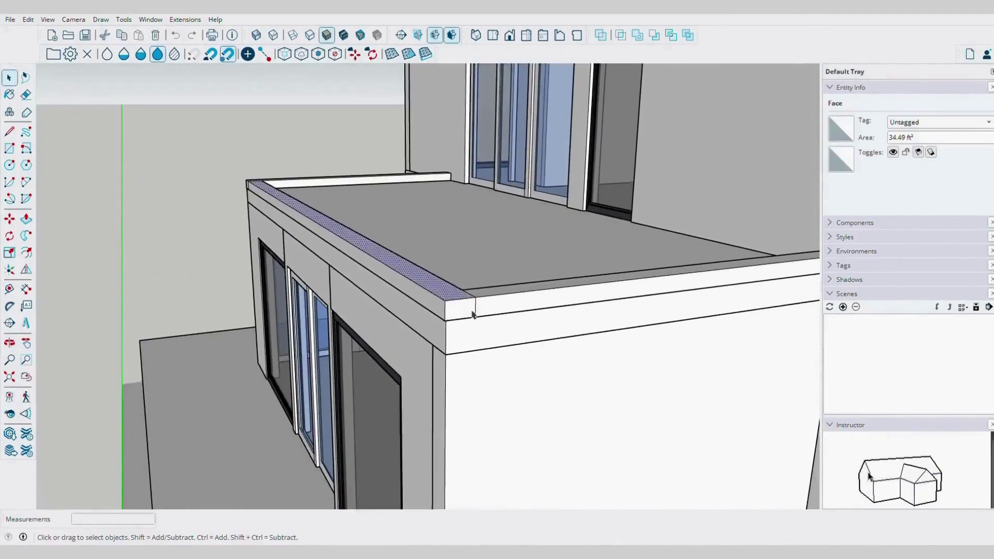
key(e)
middle_drag(484, 294, 368, 144)
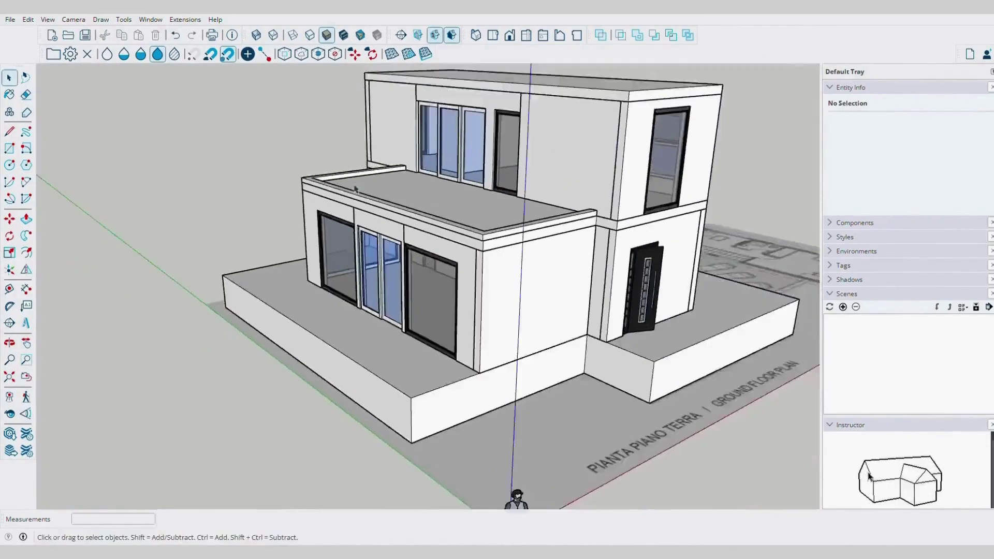
mouse_move(621, 218)
middle_down()
mouse_move(514, 207)
mouse_move(462, 216)
middle_up()
scroll(422, 273, up, 8)
middle_drag(422, 269, 344, 285)
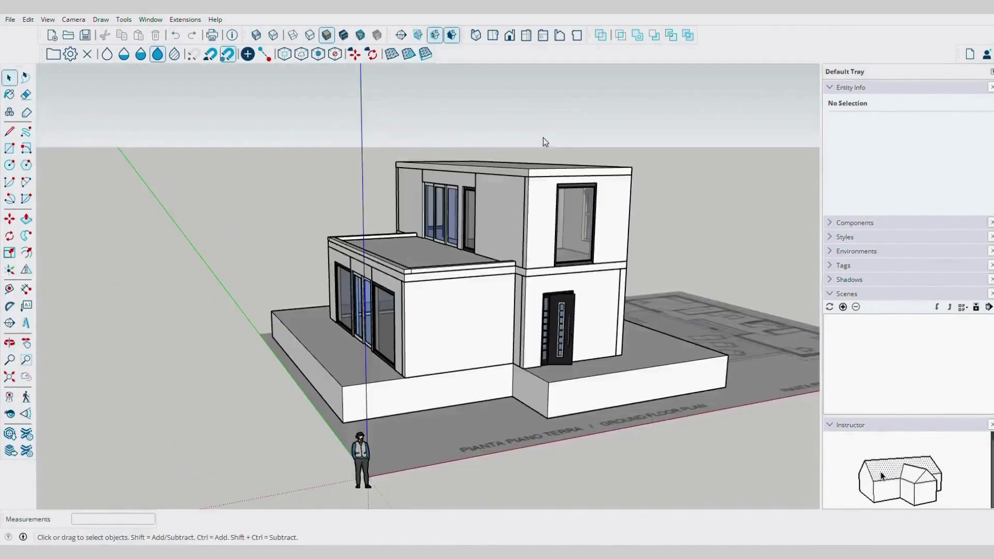
Erase the leftover dividing edges at both front corners of the terrace parapet
scroll(479, 274, up, 10)
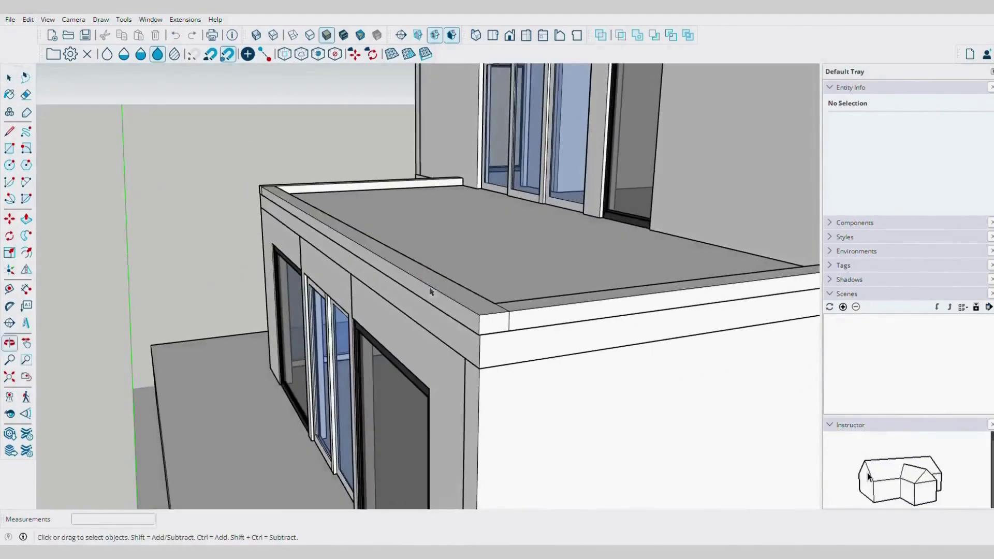
click(471, 291)
scroll(487, 299, down, 5)
middle_drag(487, 299, 421, 227)
scroll(360, 200, up, 5)
middle_drag(359, 200, 350, 181)
scroll(331, 177, up, 2)
click(323, 173)
scroll(264, 186, down, 6)
key(space)
scroll(409, 222, down, 3)
Move the glass railing component onto the terrace parapet and align its lower corner with the front corner on the entrance side
middle_drag(409, 222, 517, 206)
mouse_move(659, 195)
middle_down()
mouse_move(445, 306)
mouse_move(463, 260)
middle_up()
scroll(498, 260, up, 5)
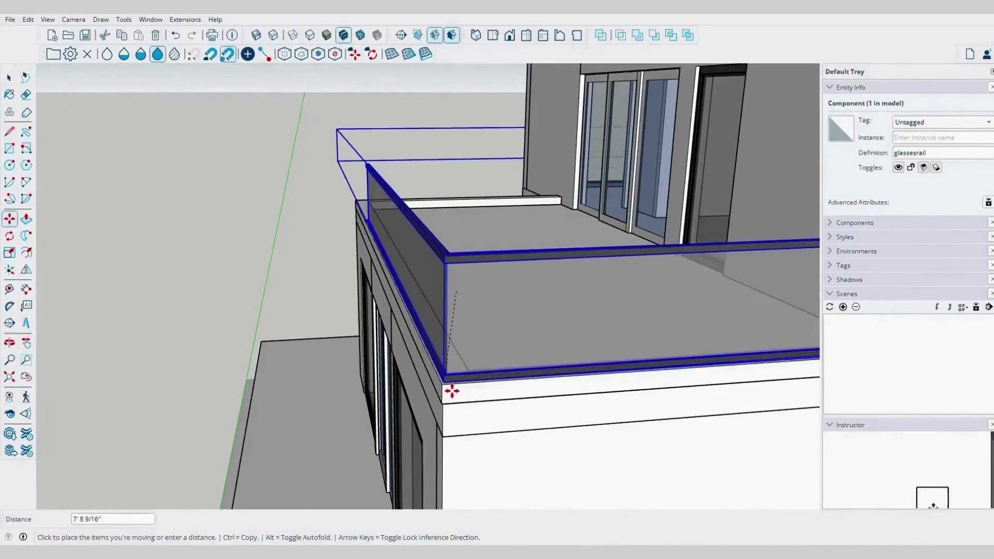
scroll(452, 393, up, 2)
scroll(543, 255, down, 6)
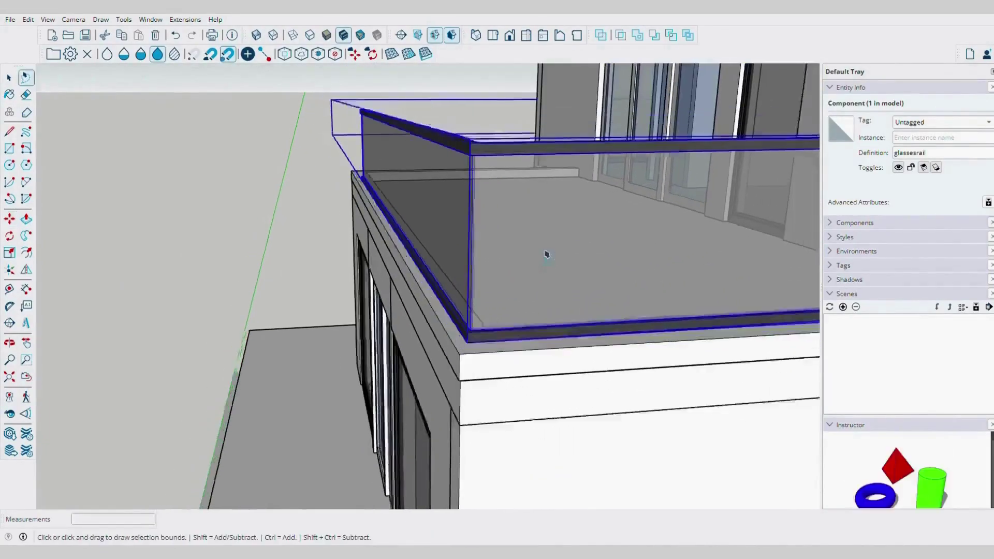
middle_drag(517, 327, 602, 374)
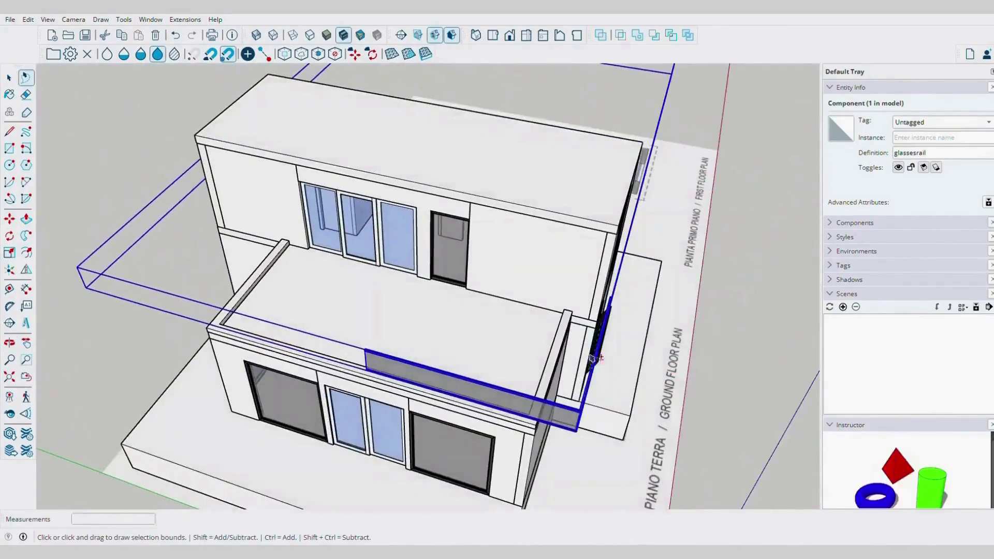
click(576, 431)
middle_drag(547, 438, 508, 324)
scroll(489, 308, up, 5)
click(489, 271)
key(space)
Scale the glass railing along the red axis so its side run ends at the first-floor wall
scroll(497, 273, down, 5)
middle_drag(584, 259, 580, 222)
key(s)
scroll(587, 224, down, 3)
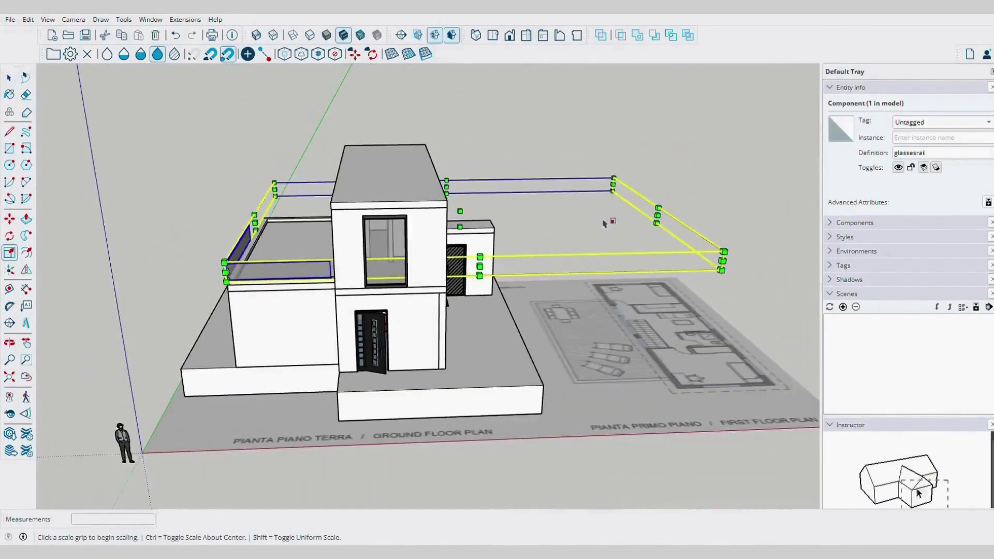
click(679, 226)
middle_drag(332, 256, 616, 290)
key(space)
middle_drag(689, 267, 763, 246)
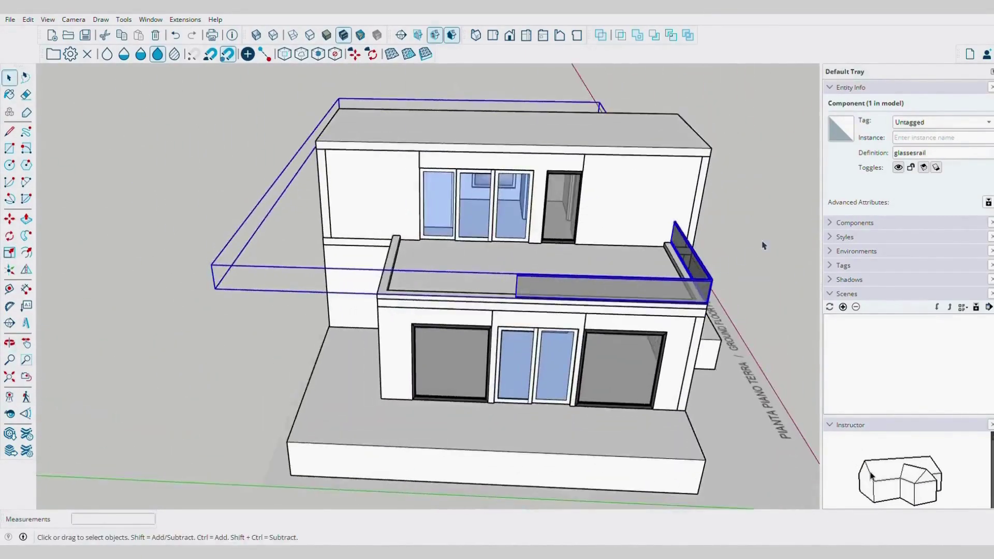
Scale the glass railing along the green axis so its front run covers half of the terrace front
click(545, 300)
scroll(545, 301, up, 5)
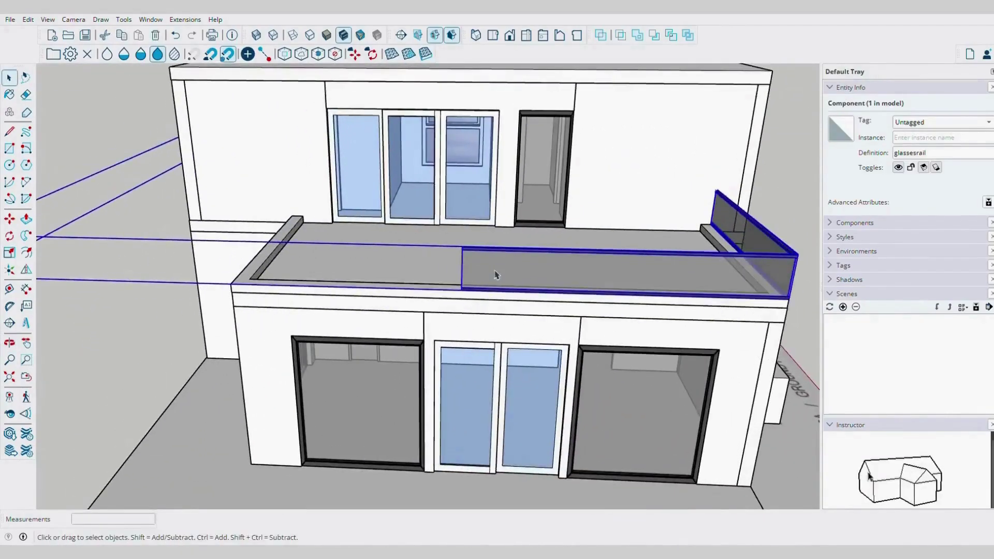
scroll(290, 235, down, 3)
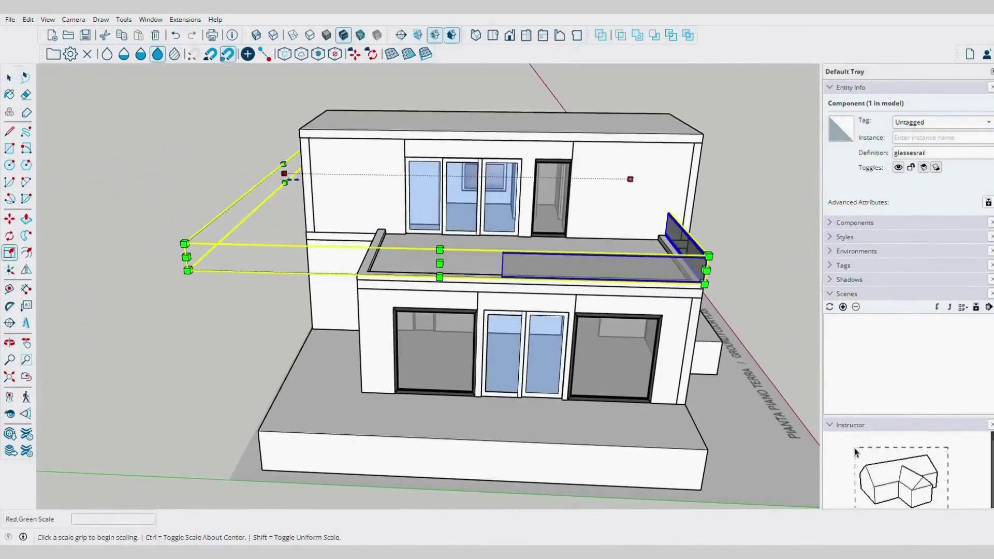
click(339, 191)
key(space)
middle_drag(732, 199, 695, 198)
middle_drag(547, 282, 602, 278)
scroll(546, 271, up, 2)
scroll(622, 278, down, 1)
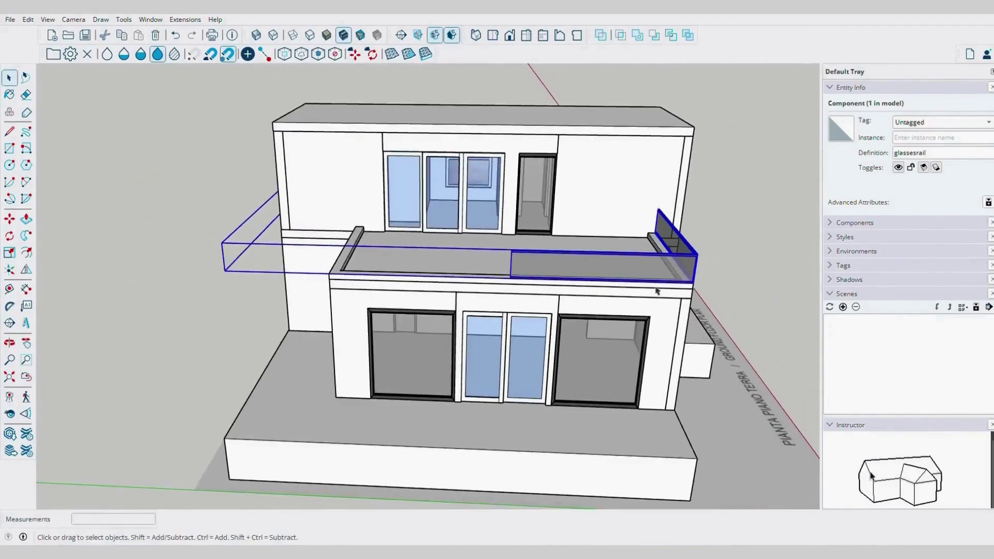
Copy the glass railing along the terrace front towards the opposite corner
click(700, 294)
key(ctrl)
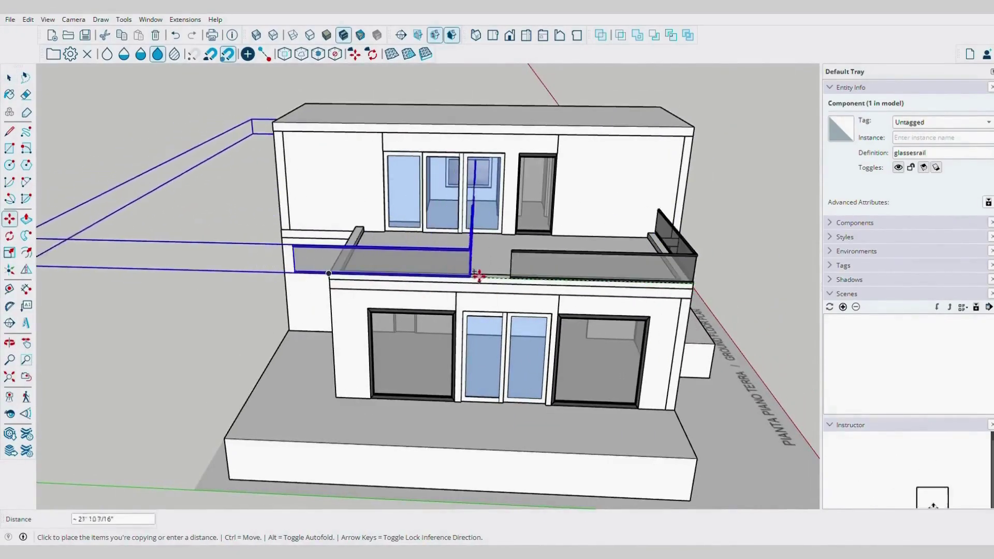
click(501, 276)
Rotate the copied glass railing 90° and fit it to the terrace's opposite front corner
scroll(518, 252, down, 2)
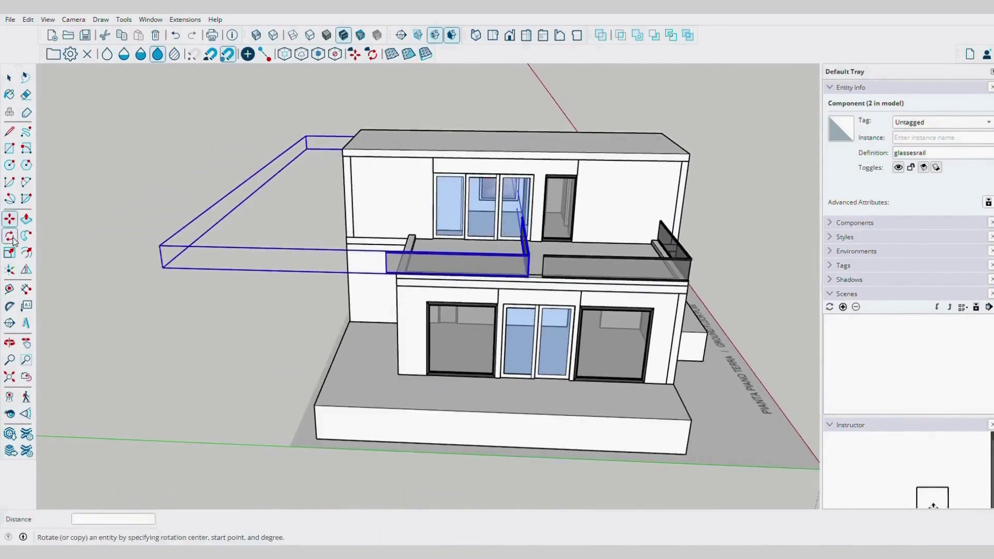
click(634, 256)
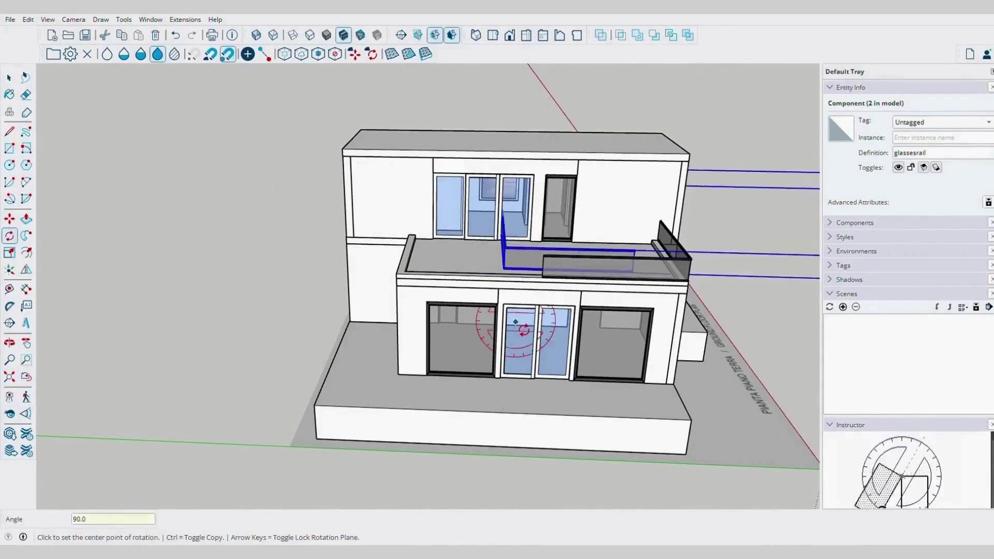
scroll(518, 326, up, 3)
key(space)
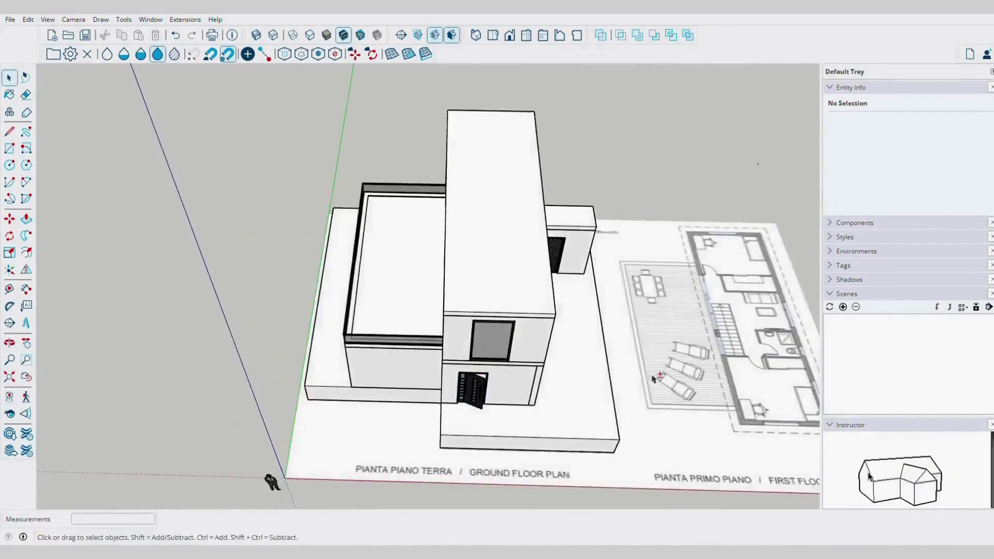
Examine the terrace furniture on the first-floor plan and check the dining table's placement from above and in perspective
scroll(653, 379, up, 3)
mouse_move(672, 316)
middle_down()
mouse_move(644, 295)
mouse_move(512, 264)
mouse_move(543, 291)
middle_up()
scroll(513, 264, up, 4)
scroll(513, 264, down, 4)
scroll(545, 293, down, 2)
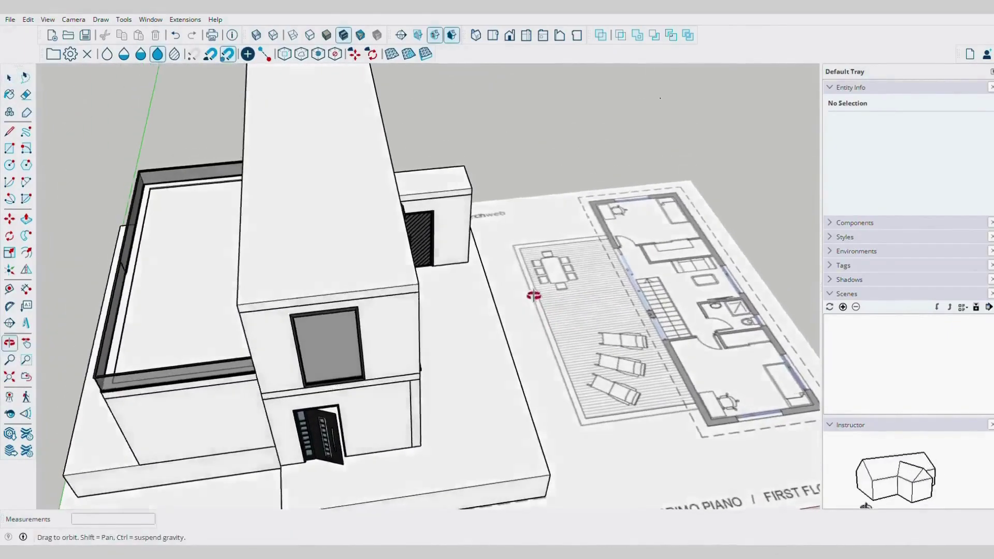
key(space)
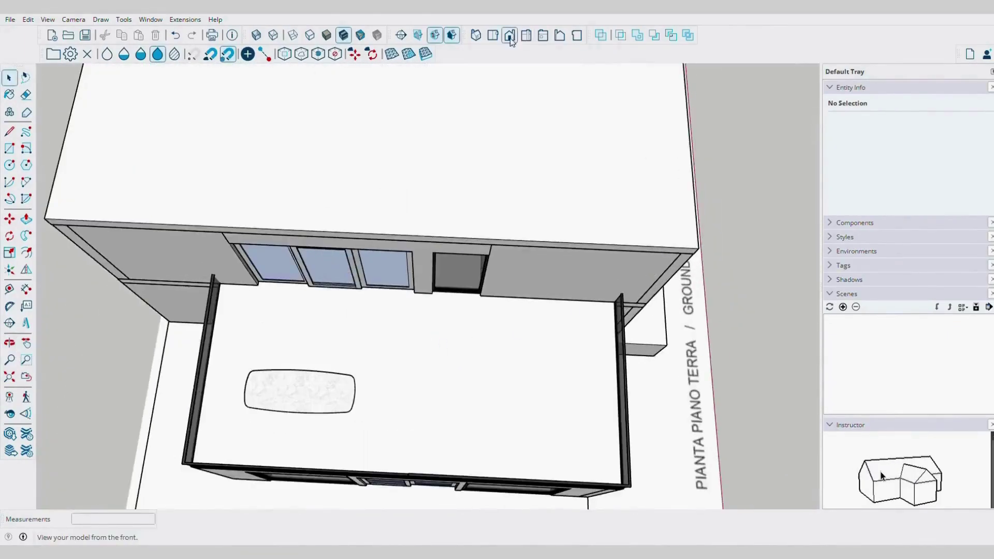
click(493, 35)
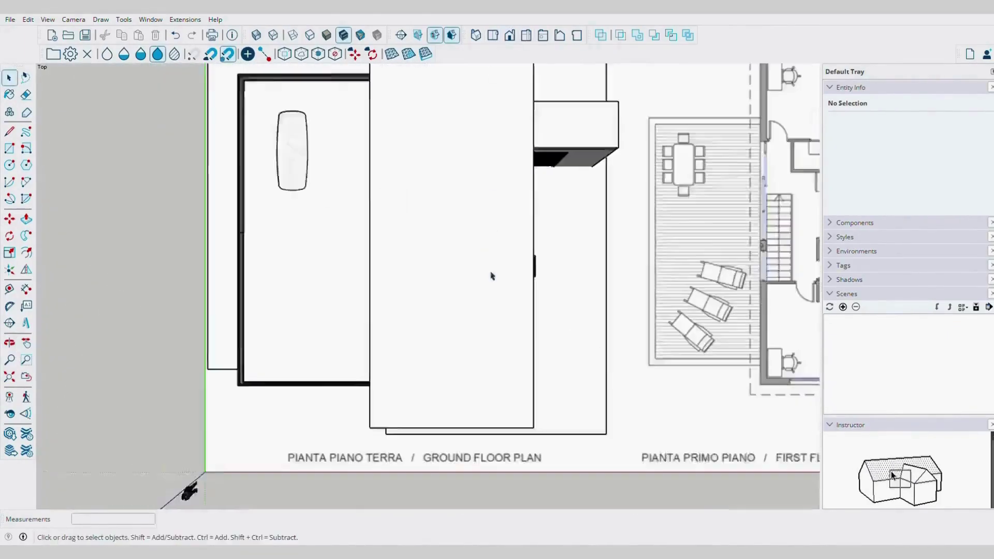
middle_drag(364, 271, 528, 194)
scroll(445, 249, up, 4)
mouse_move(564, 337)
middle_down()
mouse_move(555, 239)
mouse_move(513, 341)
middle_up()
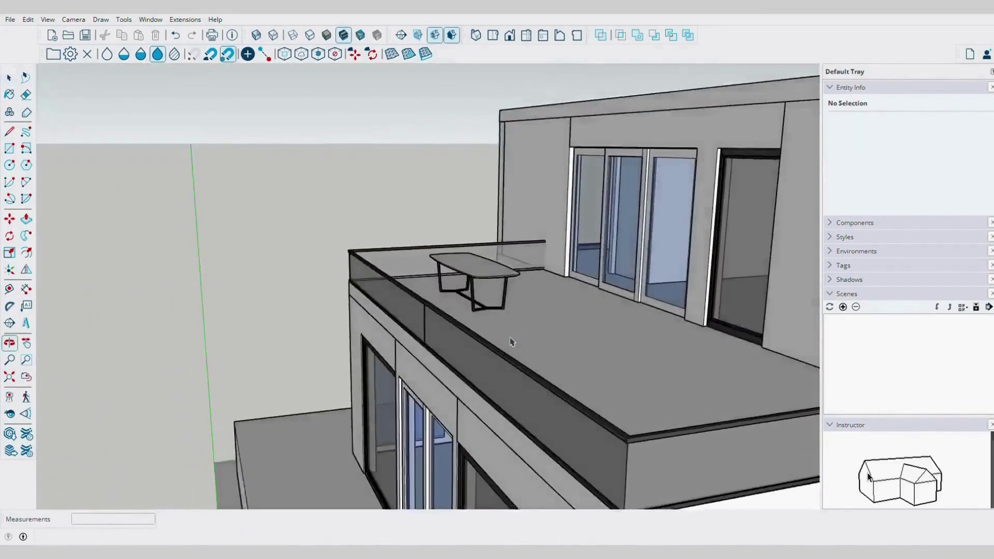
Scale the terrace dining table along the blue axis to lower its height slightly
scroll(496, 299, up, 3)
click(484, 255)
key(s)
click(451, 234)
click(449, 239)
scroll(448, 236, down, 4)
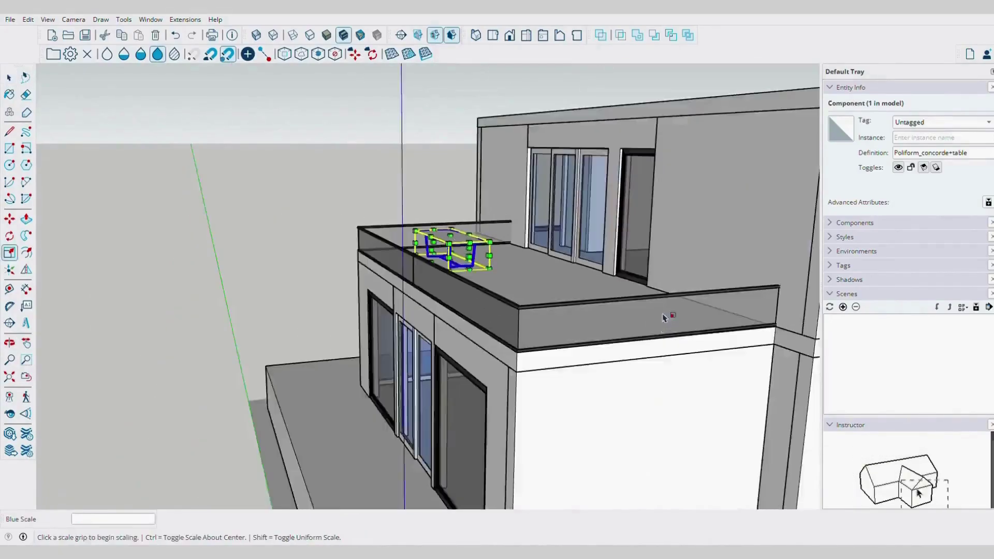
scroll(664, 320, down, 2)
Copy the three chairs straight across to the opposite long side of the dining table
scroll(664, 320, up, 5)
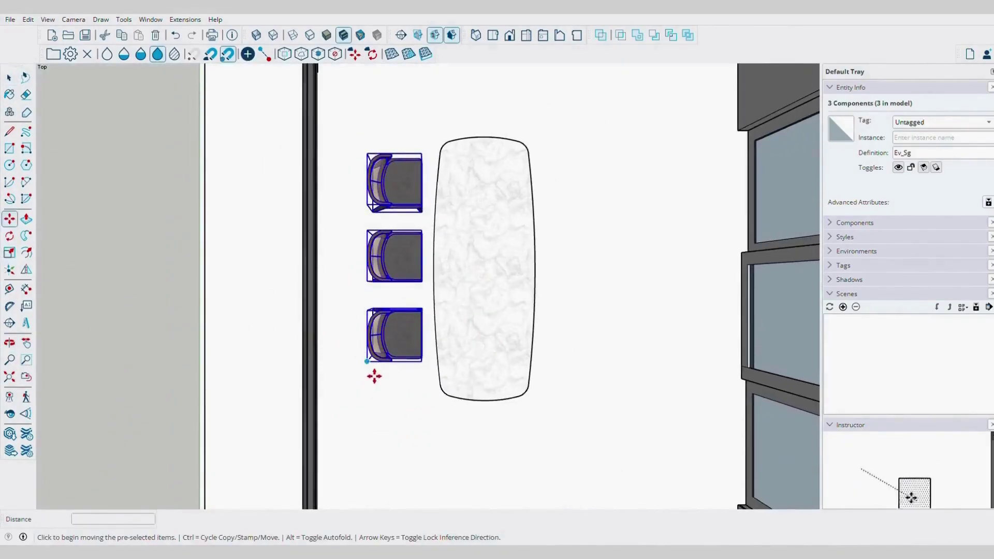
click(435, 361)
key(ctrl)
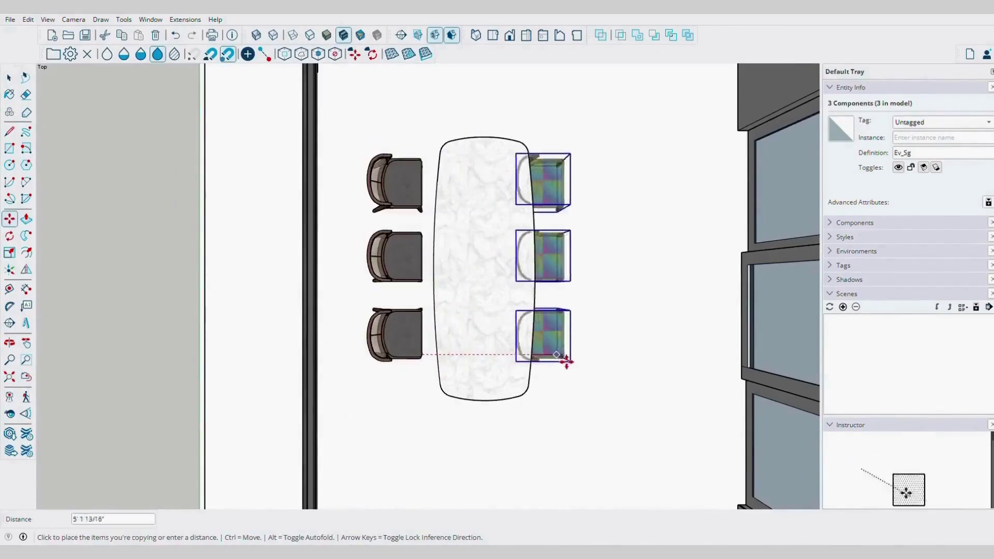
click(605, 363)
shift+middle_drag(606, 352, 490, 352)
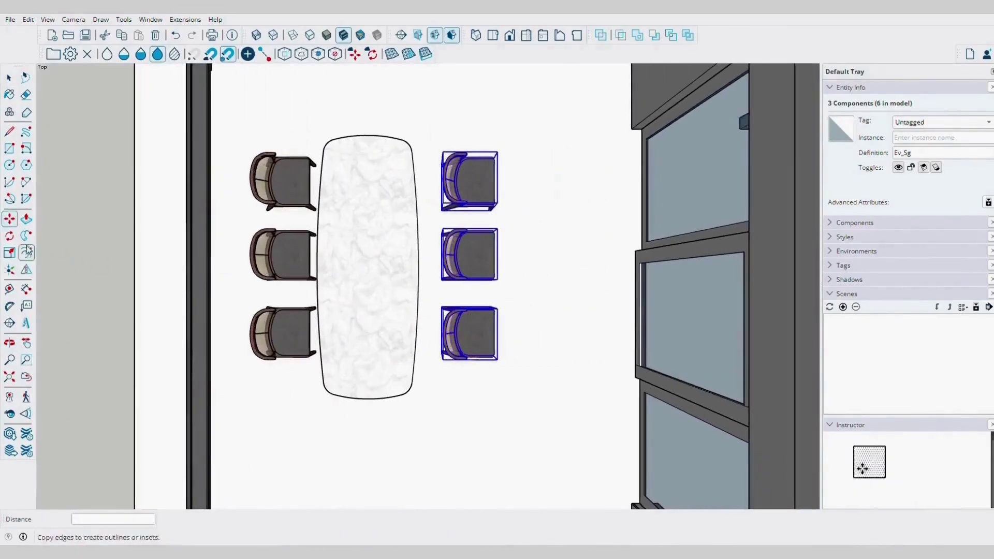
Rotate the three copied chairs 180° and move them to the opposite long side of the table
key(q)
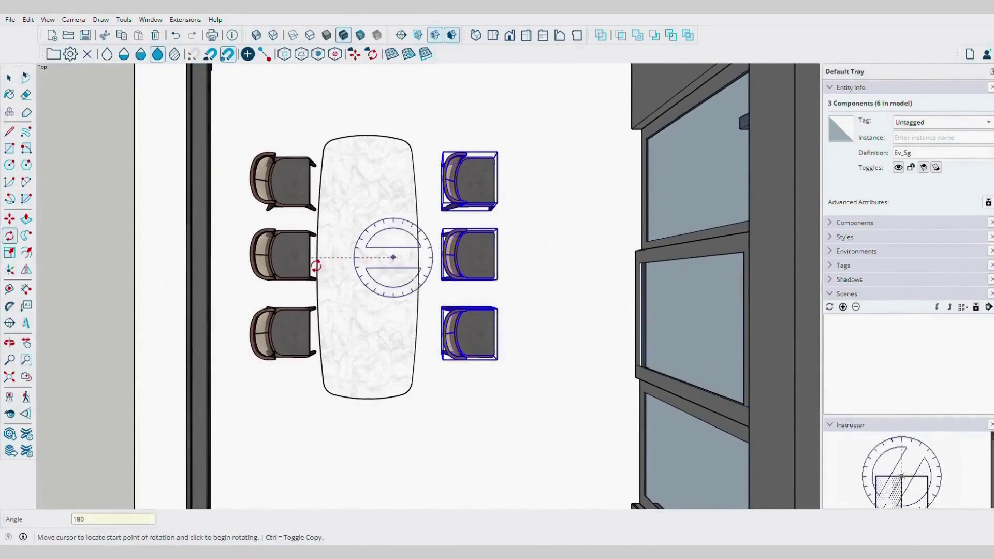
text(180)
key(Return)
key(space)
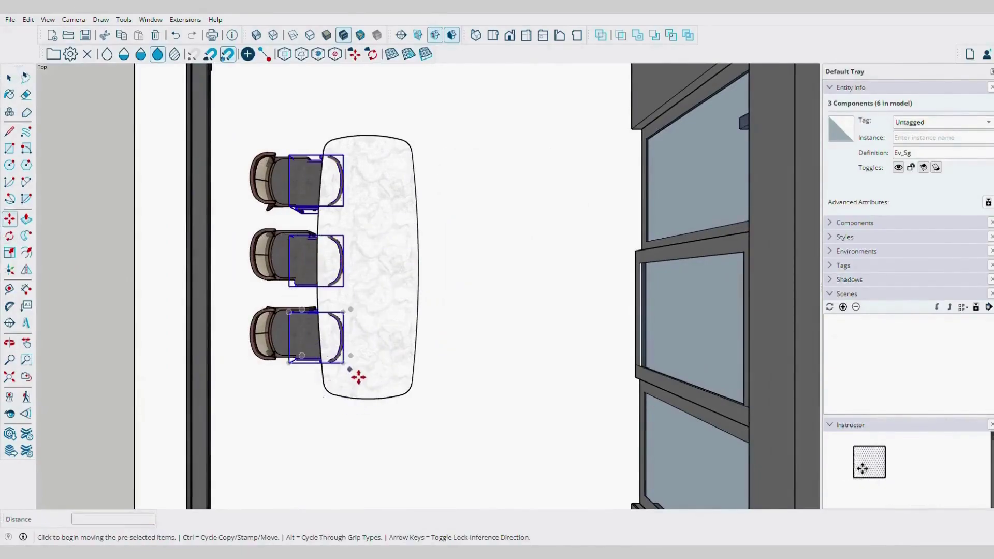
click(361, 369)
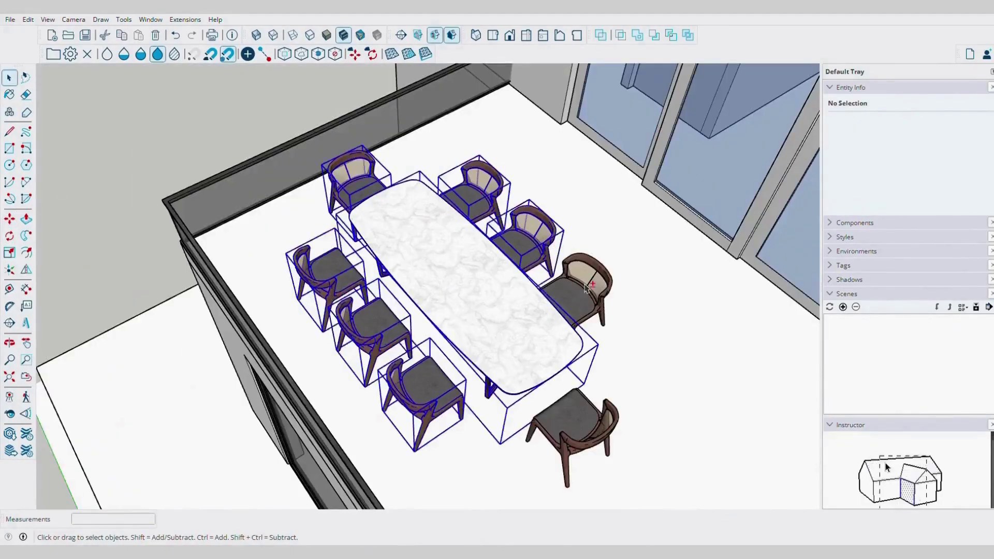
Add the two remaining chairs to the selection and group the dining table with all eight chairs
ctrl+click(587, 288)
ctrl+click(587, 425)
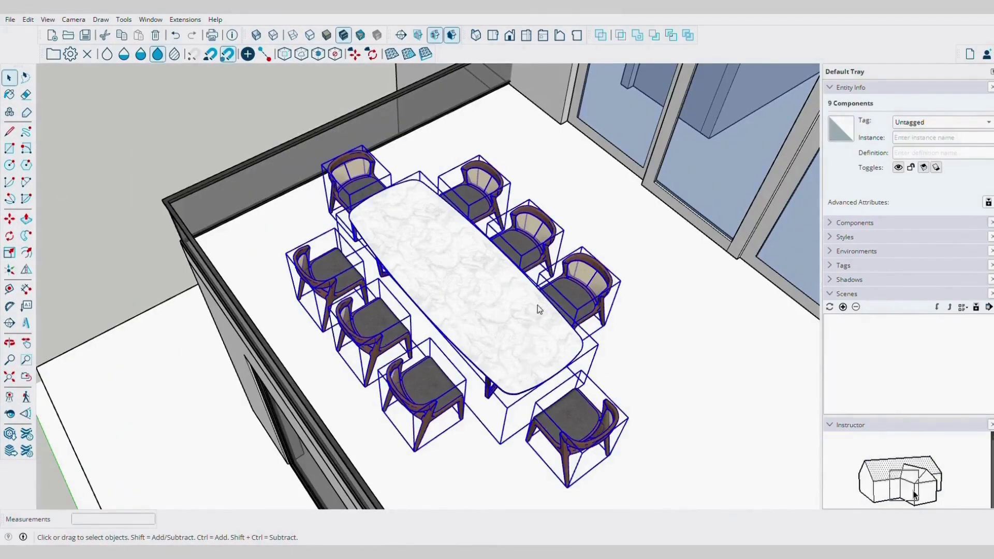
key(ctrl+g)
click(299, 192)
Move the dining group diagonally about 1' 1" towards the terrace corner where the glass railings meet
scroll(279, 244, down, 3)
middle_drag(429, 289, 383, 357)
click(389, 341)
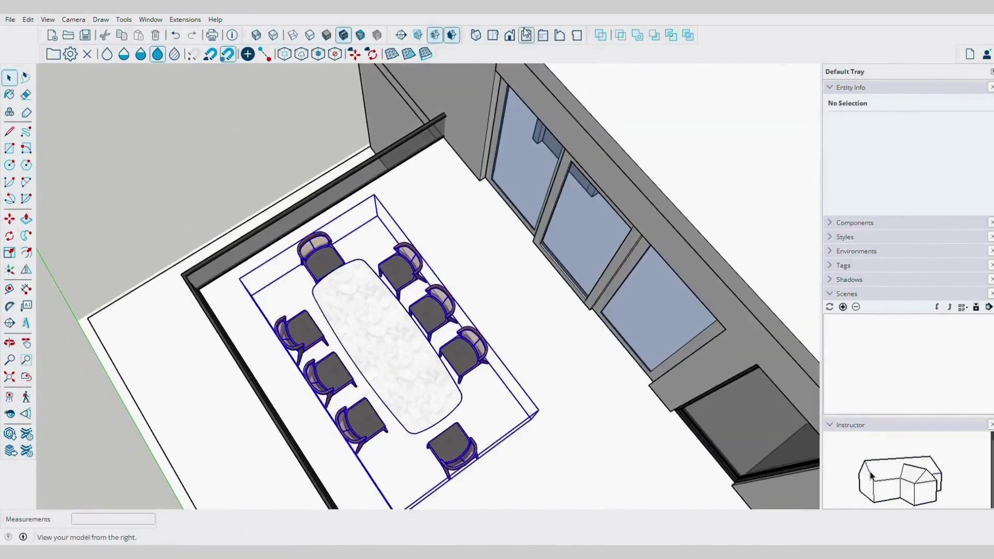
click(493, 36)
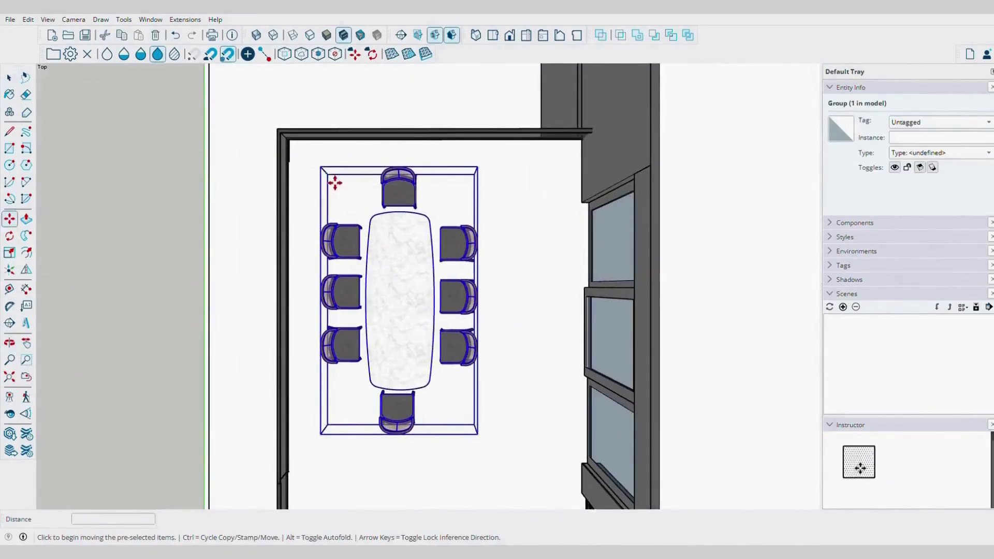
click(335, 182)
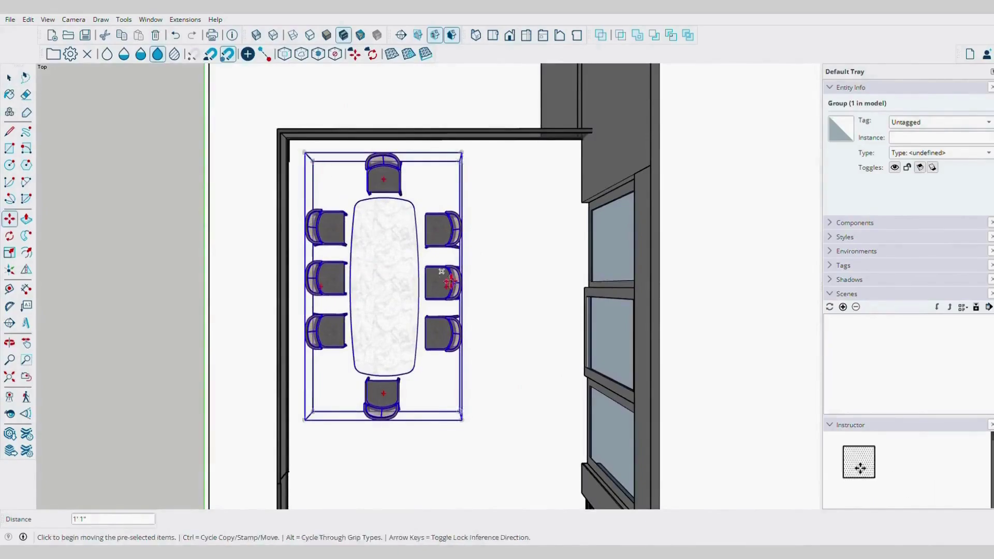
Inspect the furnished terrace and the house exterior from several sides
scroll(450, 281, down, 3)
middle_drag(451, 281, 566, 131)
middle_drag(409, 248, 378, 161)
key(space)
click(377, 160)
middle_drag(425, 290, 440, 223)
middle_drag(488, 326, 459, 337)
scroll(399, 280, down, 2)
scroll(399, 382, up, 3)
scroll(381, 349, up, 1)
middle_drag(381, 348, 455, 114)
scroll(453, 306, up, 3)
middle_drag(453, 310, 580, 344)
key(s)
click(584, 331)
click(590, 335)
scroll(414, 230, down, 3)
key(space)
click(526, 320)
middle_drag(526, 320, 339, 280)
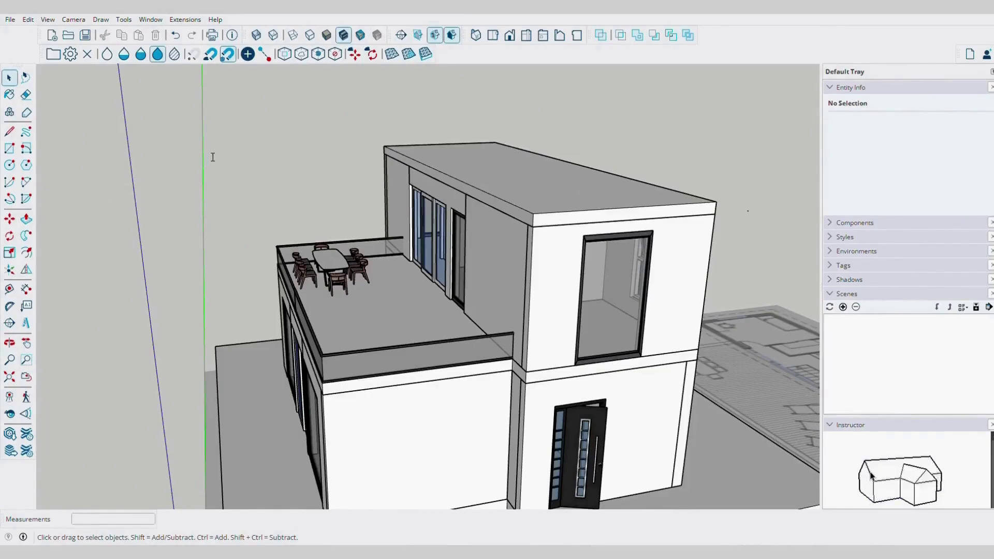
middle_drag(232, 280, 349, 274)
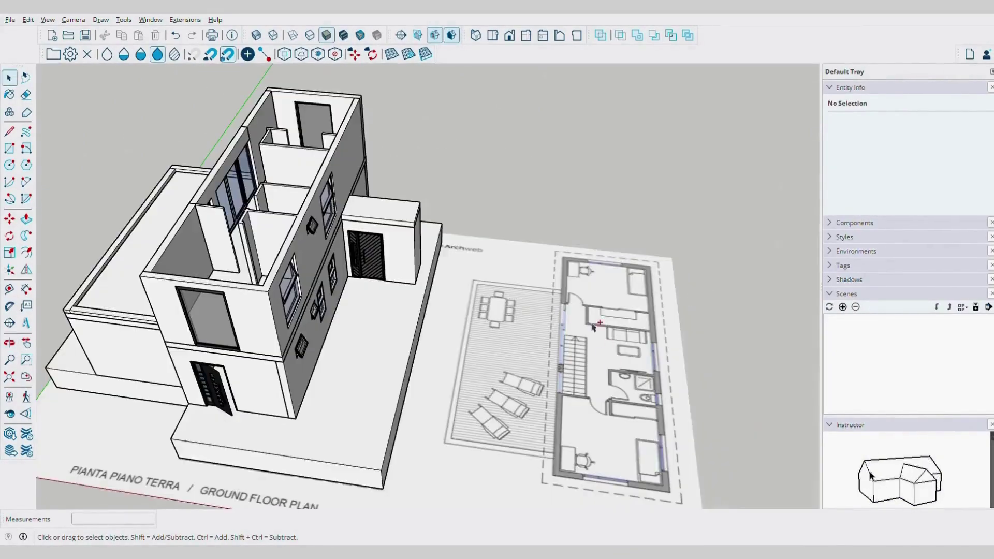
Try to copy the slab between the floors upward to roof the first floor
middle_drag(520, 255, 440, 217)
scroll(377, 359, up, 5)
scroll(377, 360, down, 4)
middle_drag(378, 359, 501, 355)
scroll(445, 302, down, 5)
scroll(570, 360, up, 3)
click(533, 345)
key(ctrl)
click(525, 352)
click(533, 230)
middle_drag(486, 236, 484, 247)
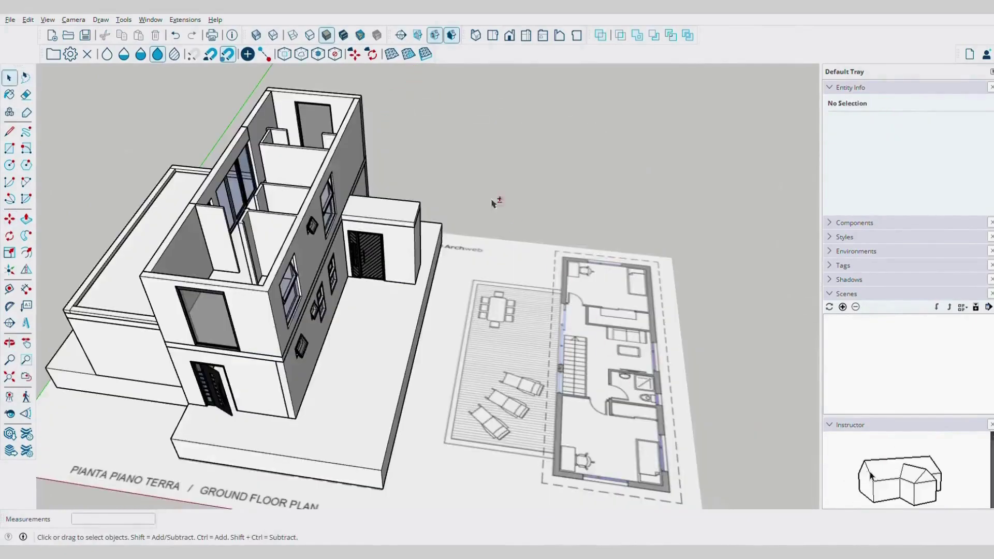
Copy the slab between the two floors straight up onto the top of the first-floor walls as the roof
scroll(495, 359, up, 4)
middle_drag(559, 316, 528, 369)
scroll(496, 359, up, 2)
scroll(465, 327, down, 5)
scroll(566, 372, up, 3)
click(535, 353)
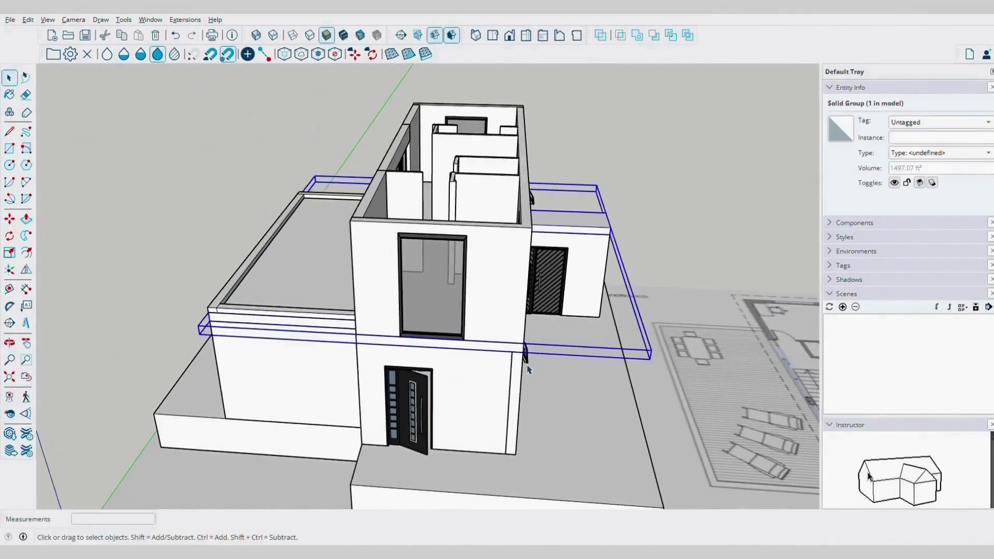
click(533, 369)
click(539, 228)
key(space)
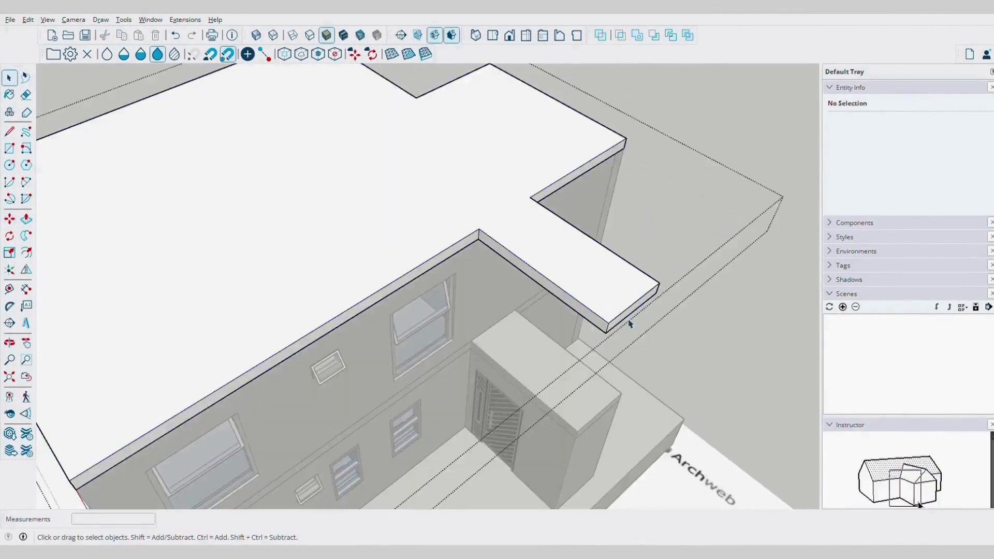
Push the roof slab's projection above the side entrance back 12' 1 13/16" flush with the wall and erase the leftover edges
key(p)
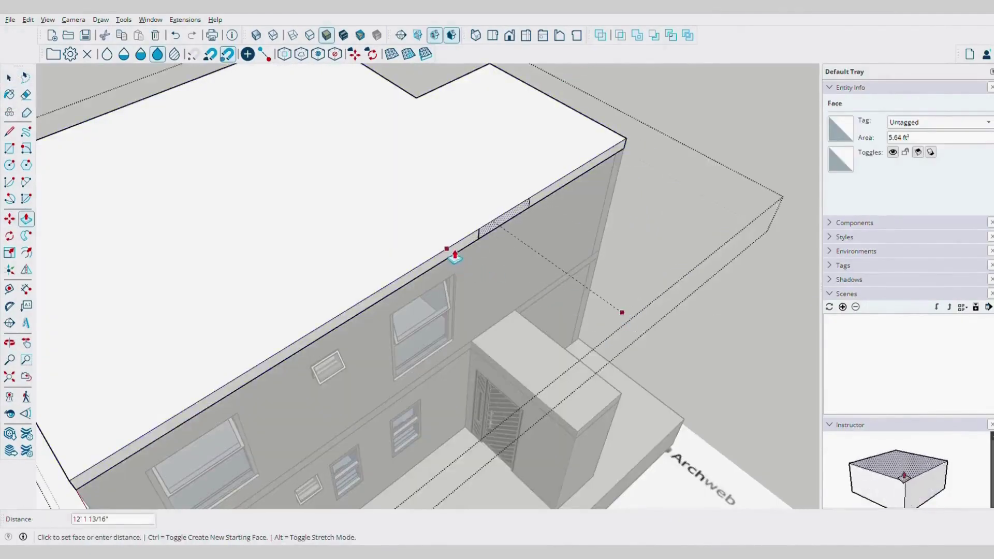
key(space)
click(628, 317)
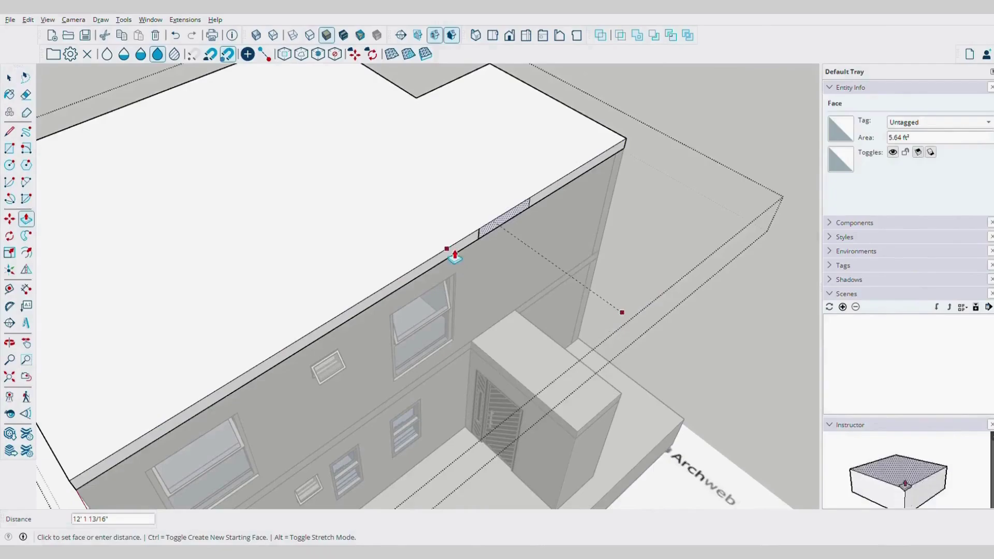
key(e)
scroll(523, 221, up, 3)
key(space)
Push the roof slab's terrace-side overhang back flush with the first-floor wall and erase the leftover edges
scroll(484, 322, down, 5)
mouse_move(483, 322)
middle_down()
mouse_move(393, 340)
mouse_move(428, 242)
middle_up()
click(436, 261)
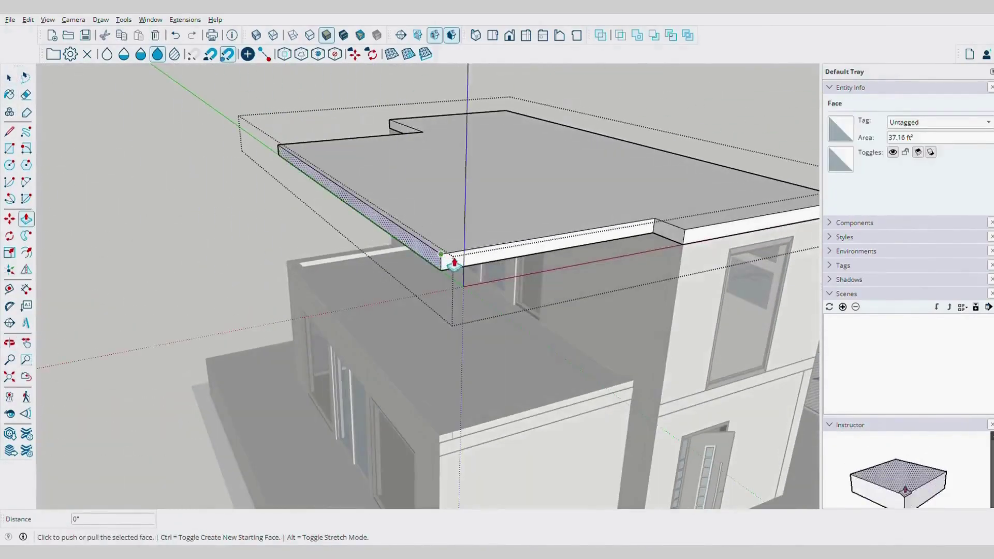
key(space)
scroll(661, 226, up, 3)
key(e)
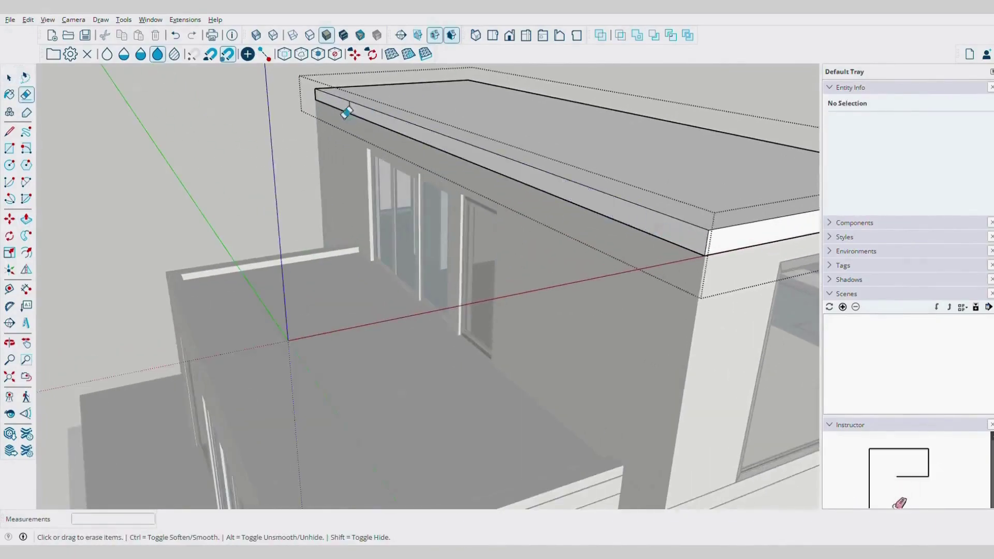
key(space)
scroll(357, 115, down, 5)
mouse_move(356, 115)
middle_down()
mouse_move(362, 270)
mouse_move(347, 316)
mouse_move(539, 362)
mouse_move(397, 304)
mouse_move(461, 294)
middle_up()
scroll(347, 319, up, 2)
scroll(539, 362, up, 3)
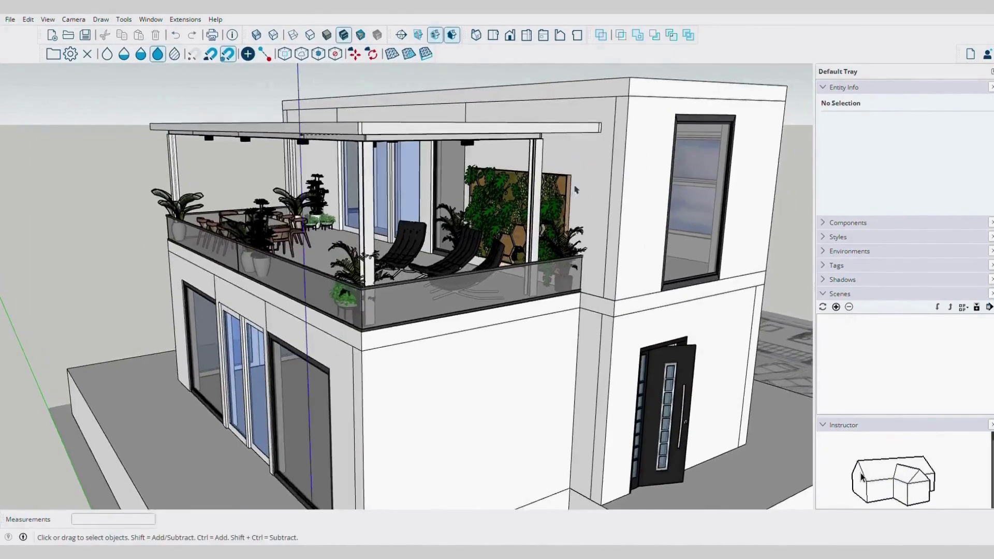
Examine the terrace's loungers, green wall and planters together with the glazed facade below
scroll(576, 190, up, 10)
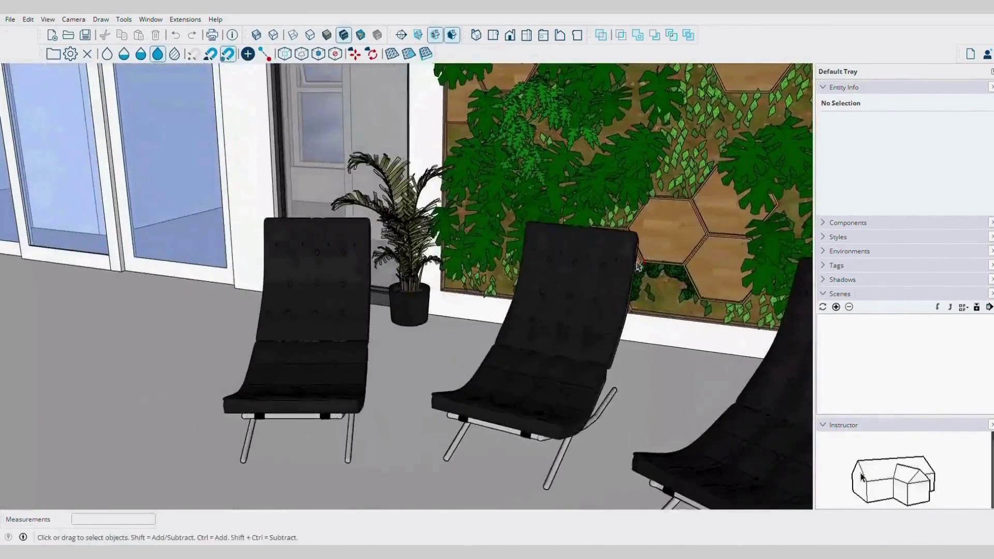
middle_drag(638, 266, 746, 301)
scroll(440, 285, down, 6)
shift+middle_drag(180, 344, 461, 98)
scroll(429, 311, up, 6)
middle_drag(549, 305, 456, 282)
middle_drag(767, 370, 366, 249)
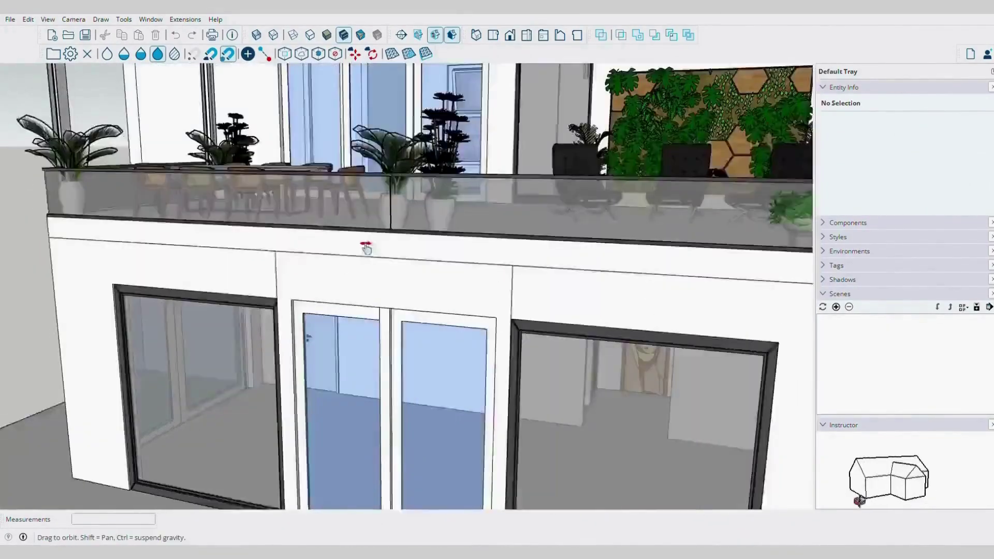
middle_drag(615, 267, 546, 363)
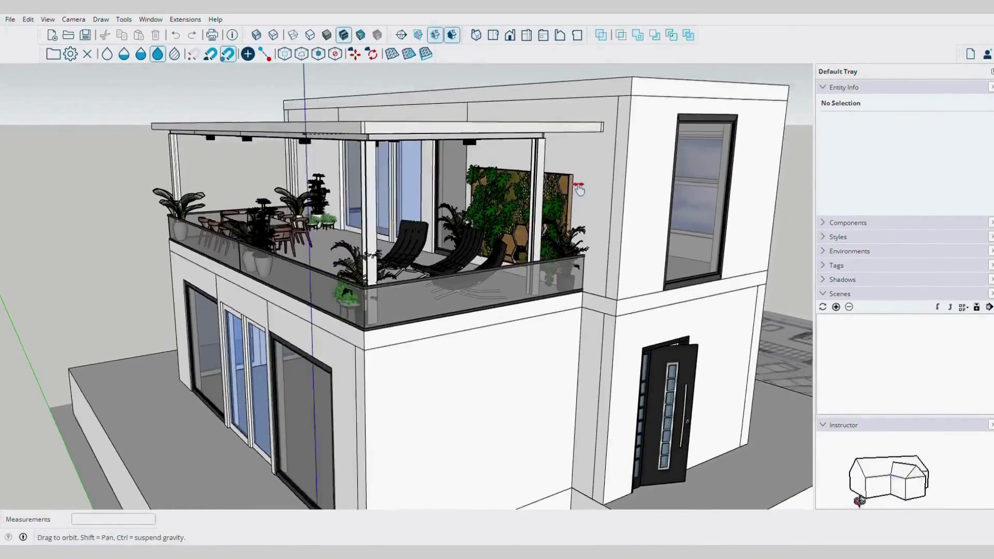
Inspect the terrace pergola, its ceiling spotlights and the dining area behind the glass railing
middle_drag(579, 190, 558, 235)
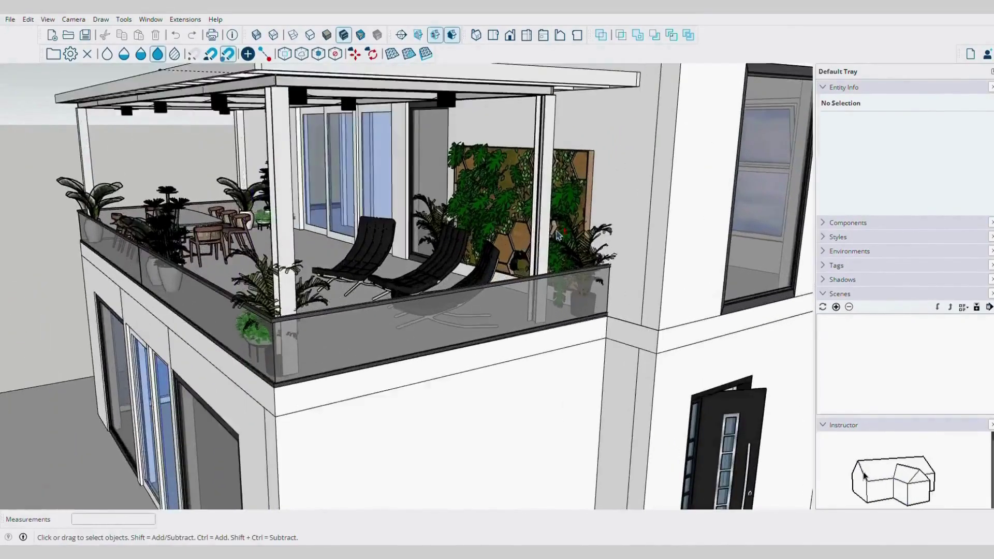
scroll(447, 255, up, 4)
middle_drag(636, 267, 399, 342)
scroll(445, 290, down, 5)
scroll(435, 290, up, 5)
middle_drag(459, 273, 495, 224)
scroll(496, 224, down, 15)
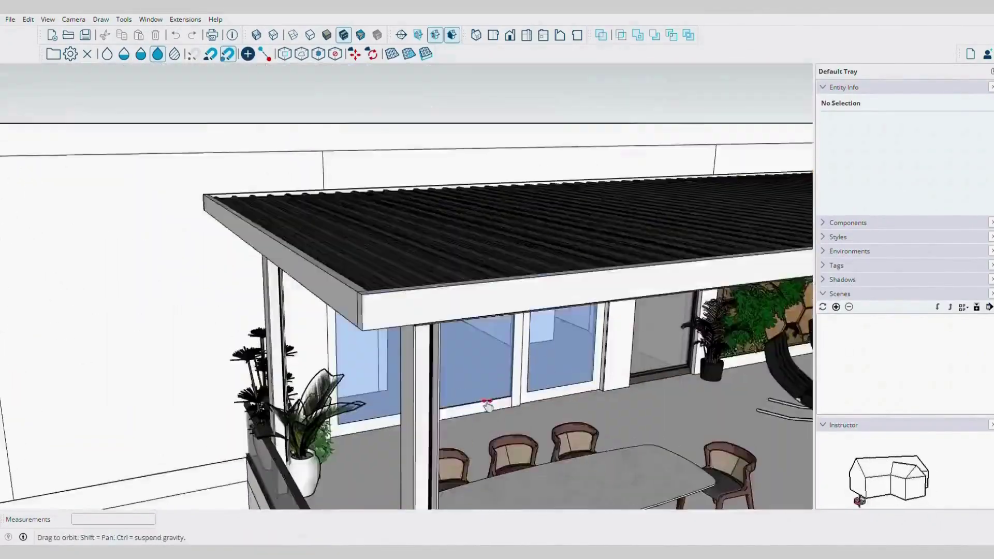
middle_drag(487, 405, 494, 311)
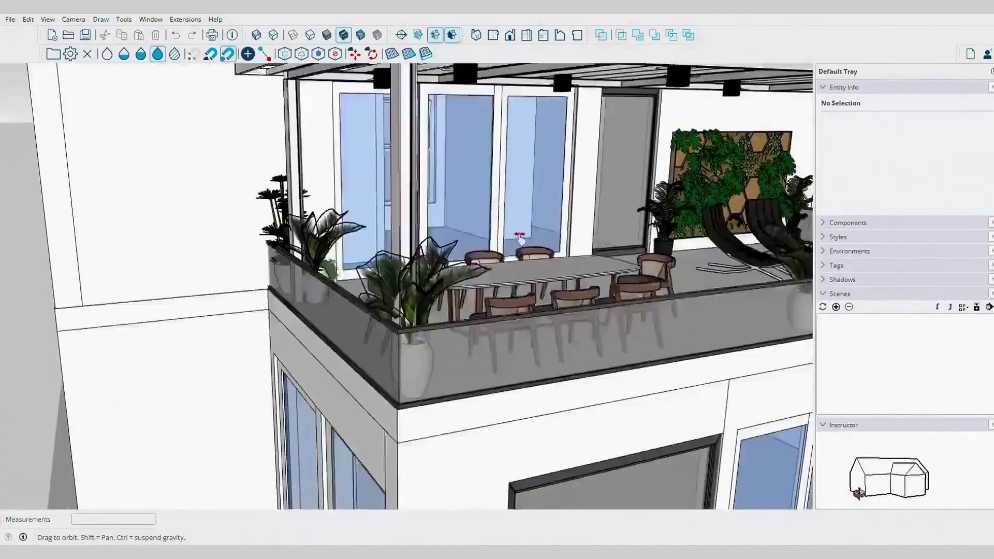
scroll(498, 283, up, 5)
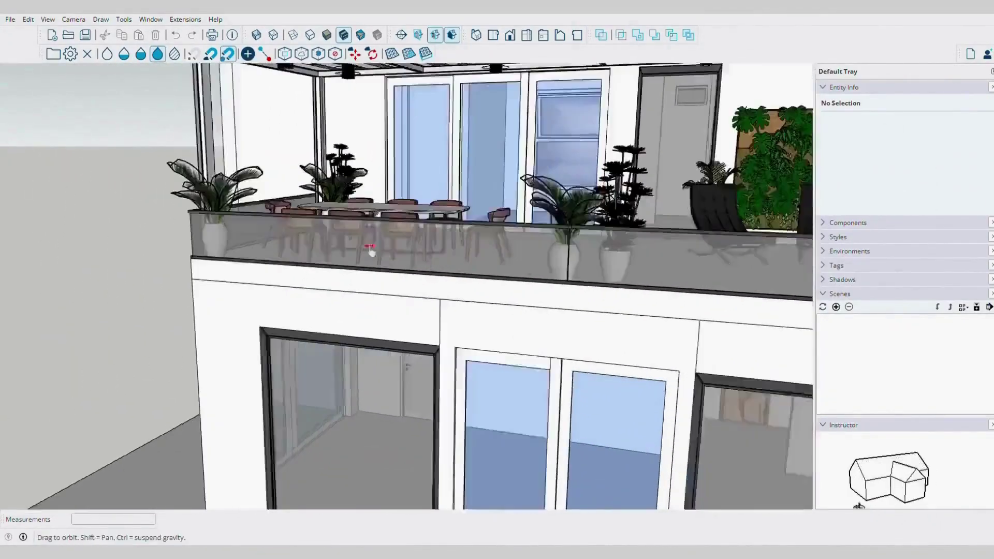
Review the pergola's corrugated roof covering and the whole terrace corner from above
shift+middle_drag(371, 252, 207, 212)
scroll(576, 238, down, 2)
middle_drag(575, 430, 642, 226)
scroll(461, 240, down, 2)
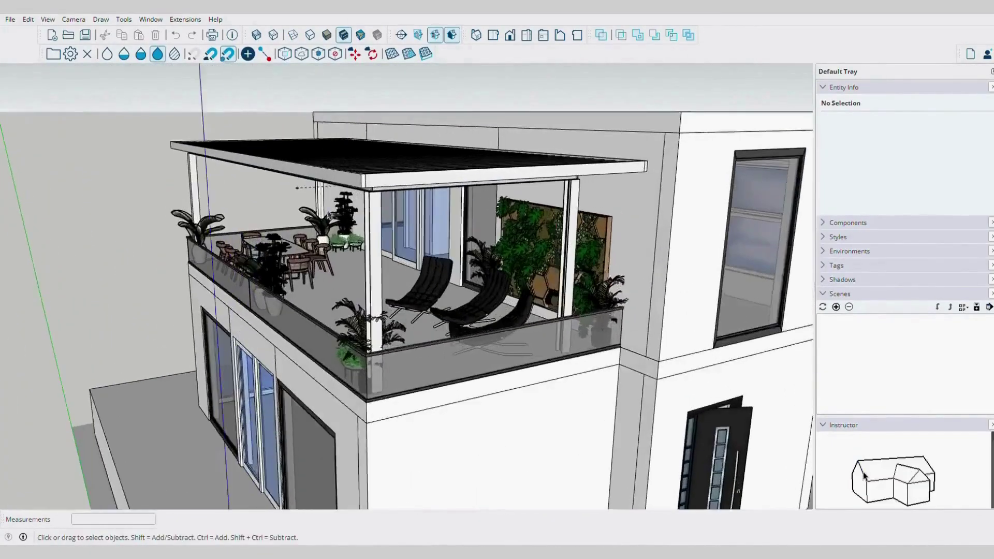
scroll(322, 222, up, 4)
scroll(355, 164, down, 2)
middle_drag(355, 164, 300, 265)
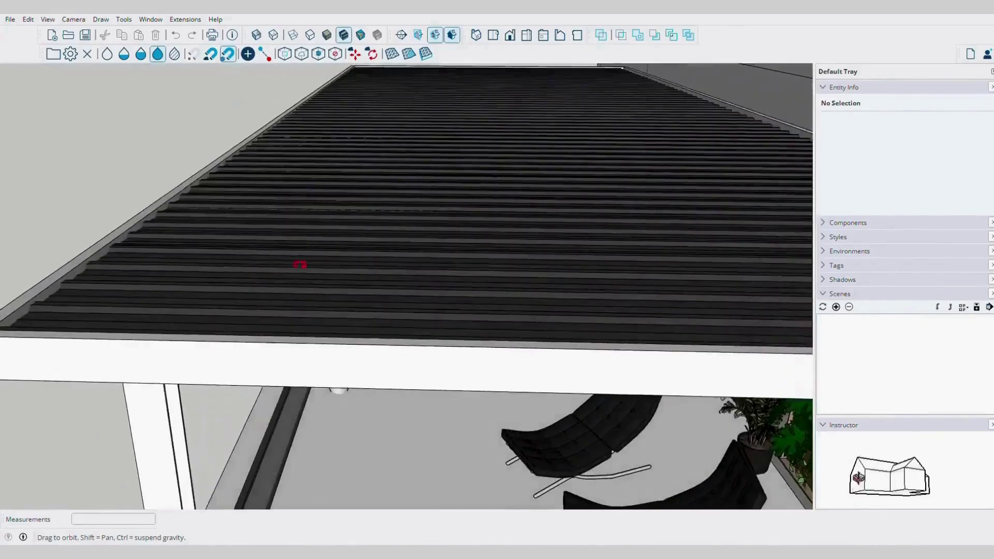
scroll(397, 226, down, 3)
Extend the ground base by moving its outer faces, shifting the side facing the first-floor plan about 7' 1 1/8"
middle_drag(397, 227, 206, 134)
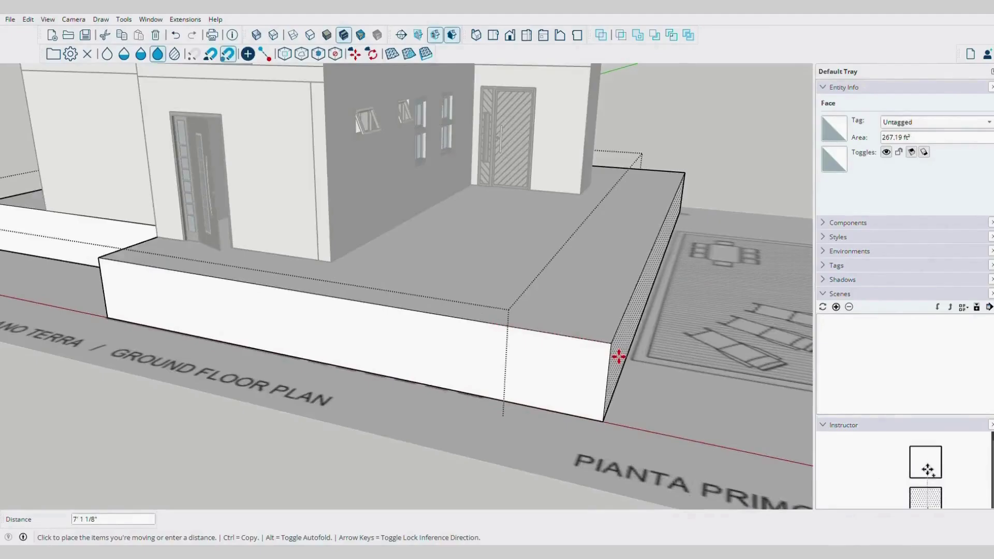
scroll(364, 250, down, 3)
middle_drag(364, 251, 515, 348)
click(469, 301)
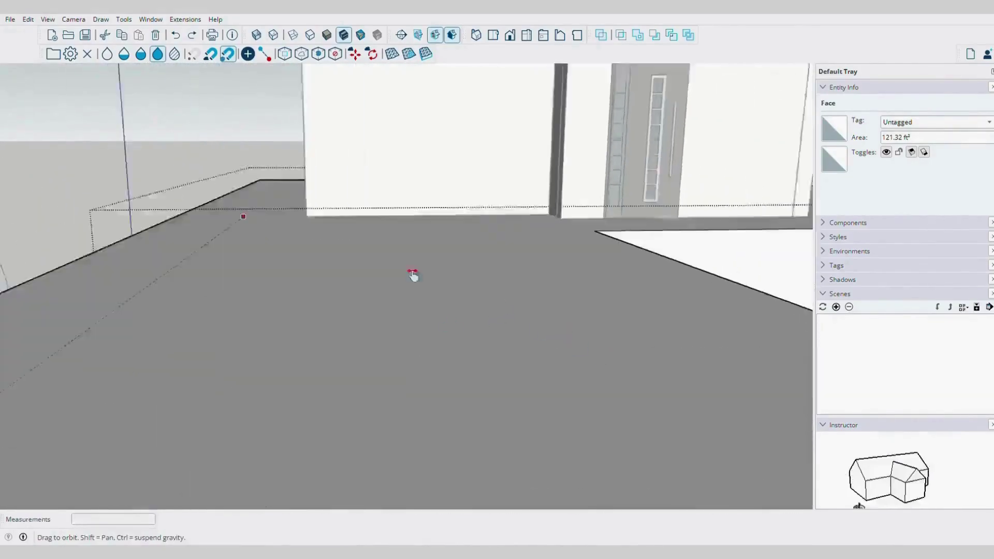
key(space)
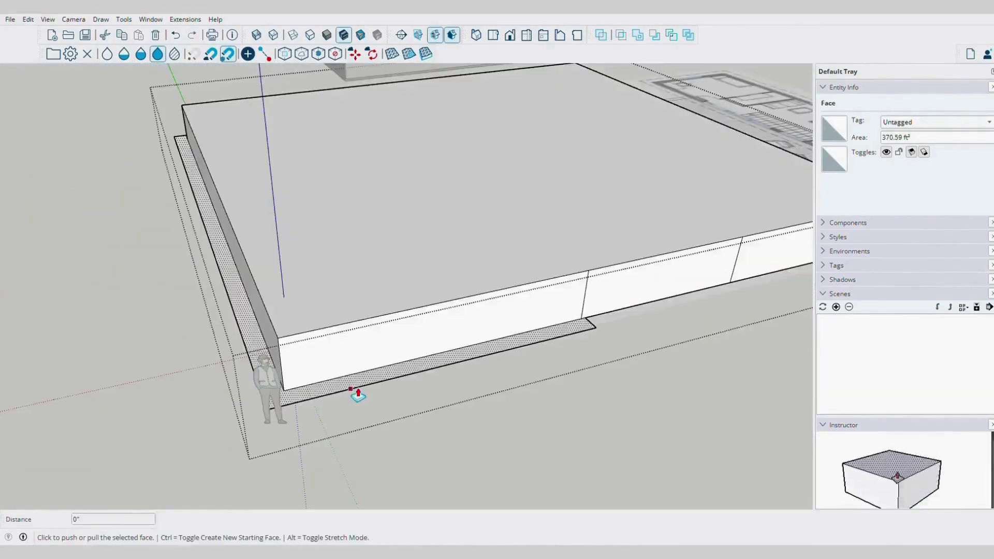
Pull the perimeter strip around the base up 13' 5 5/8" to form the boundary wall
click(358, 394)
middle_drag(358, 394, 227, 245)
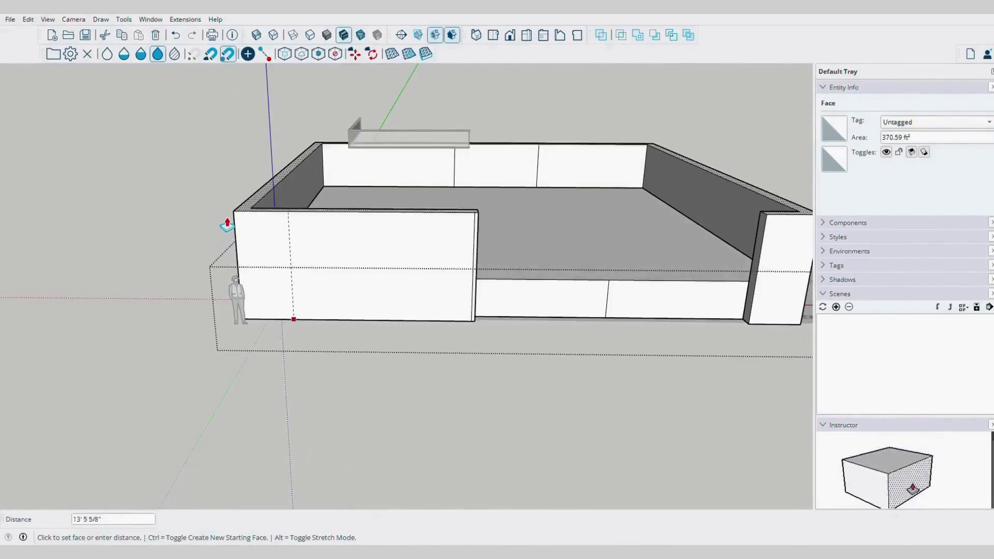
click(226, 224)
middle_drag(628, 240, 559, 466)
scroll(506, 377, up, 3)
key(space)
Select the base's front face in the boundary wall opening and draw lines from its upper corner
scroll(635, 239, down, 3)
middle_drag(555, 355, 459, 339)
scroll(459, 342, up, 2)
middle_drag(363, 334, 643, 228)
click(407, 297)
key(l)
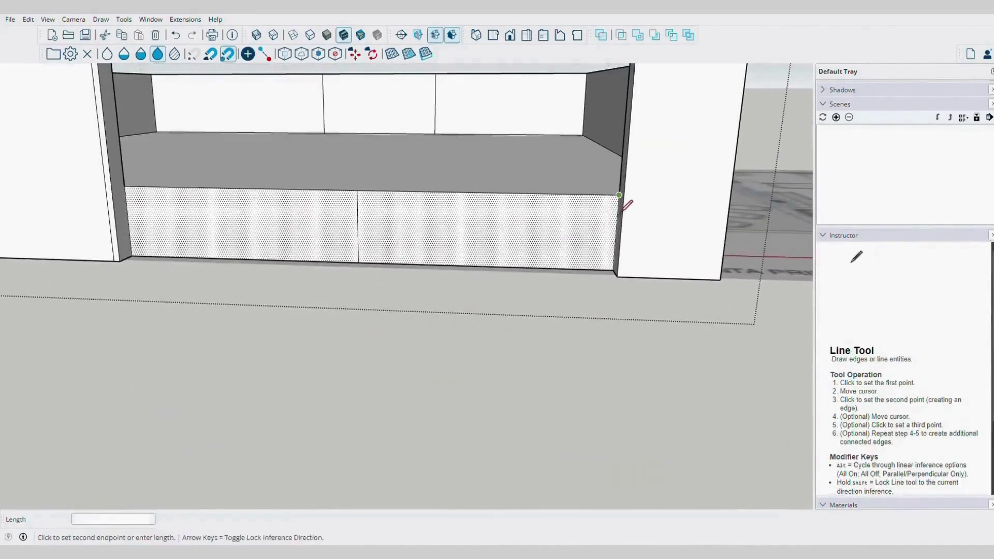
middle_drag(621, 282, 555, 297)
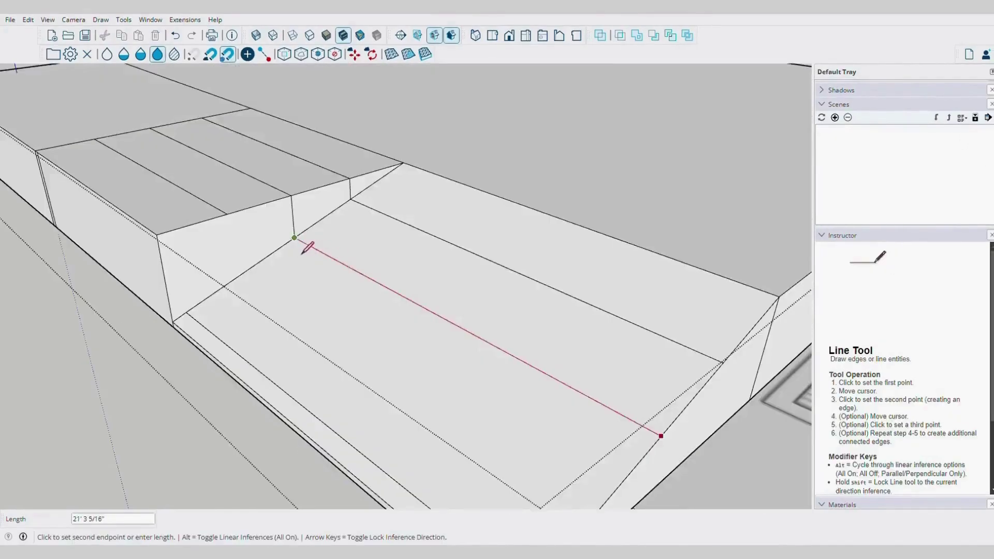
Finish the lines dividing the ramp and the adjoining raised platform into parallel strips, including the vertical lines between them
key(Escape)
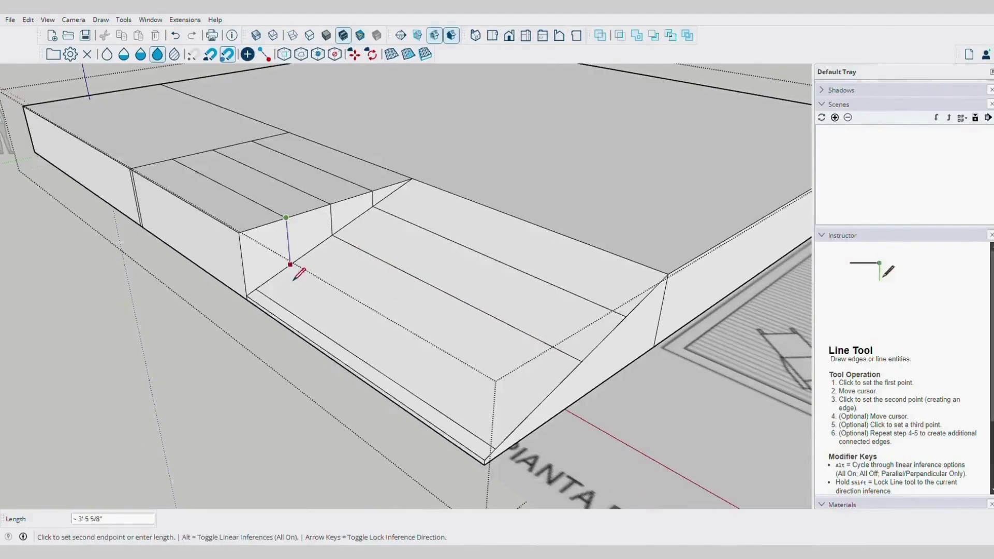
scroll(369, 288, down, 2)
key(space)
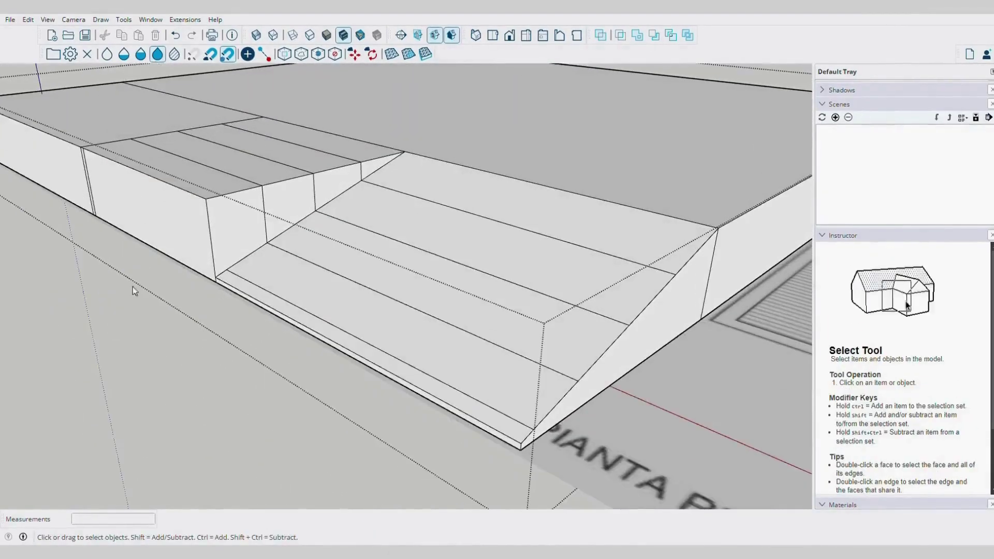
Push the recessed strip of the raised platform beside the ramp down about 1' 2 3/8" to form a step
shift+middle_drag(447, 232, 466, 277)
scroll(457, 259, up, 3)
click(382, 261)
key(p)
click(466, 278)
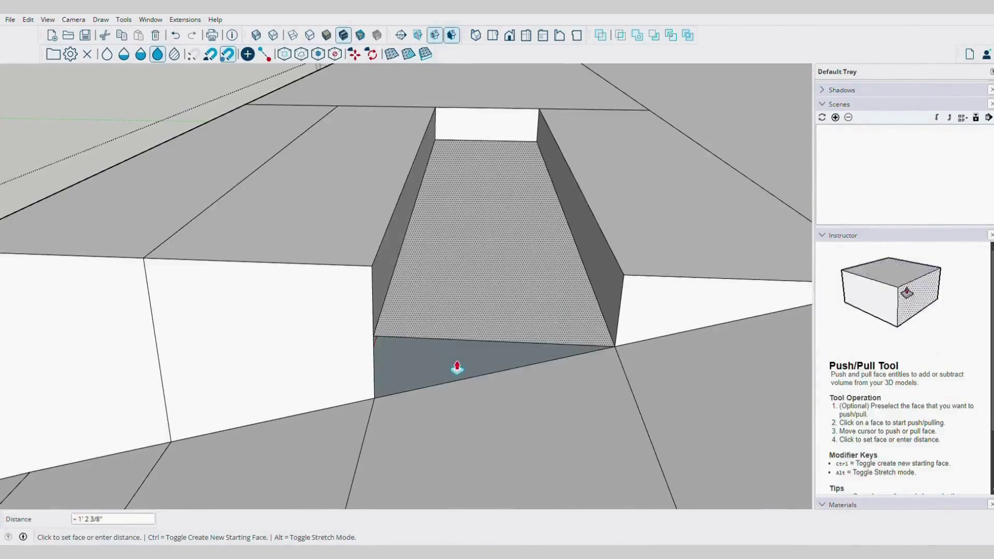
click(452, 389)
Push the next platform strip towards the front down to form a lower step
scroll(452, 390, down, 3)
middle_drag(451, 389, 466, 222)
key(space)
click(470, 224)
key(p)
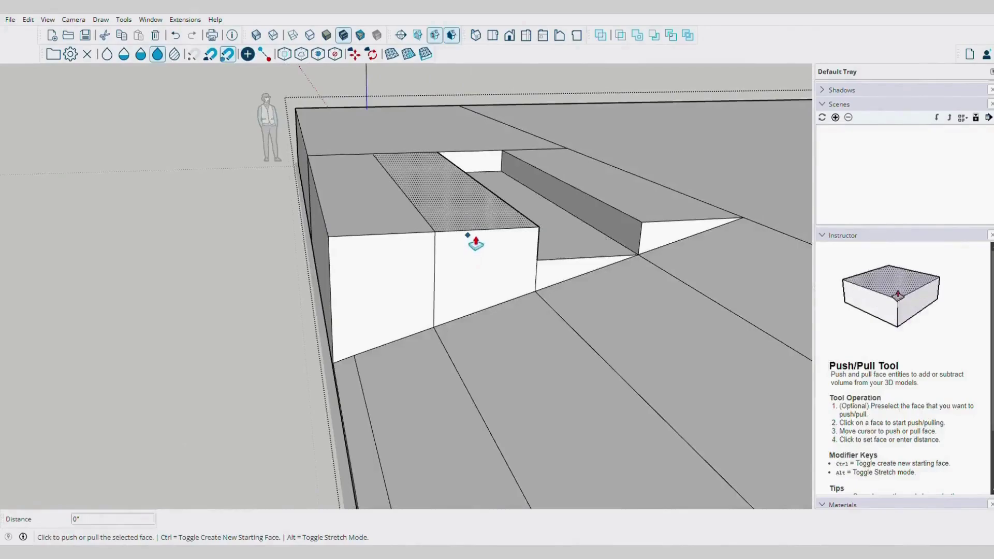
click(473, 306)
Draw lines just below and parallel to the raised platform's top edges, about 26' 6" along the front and continuing around the side
middle_drag(473, 306, 428, 261)
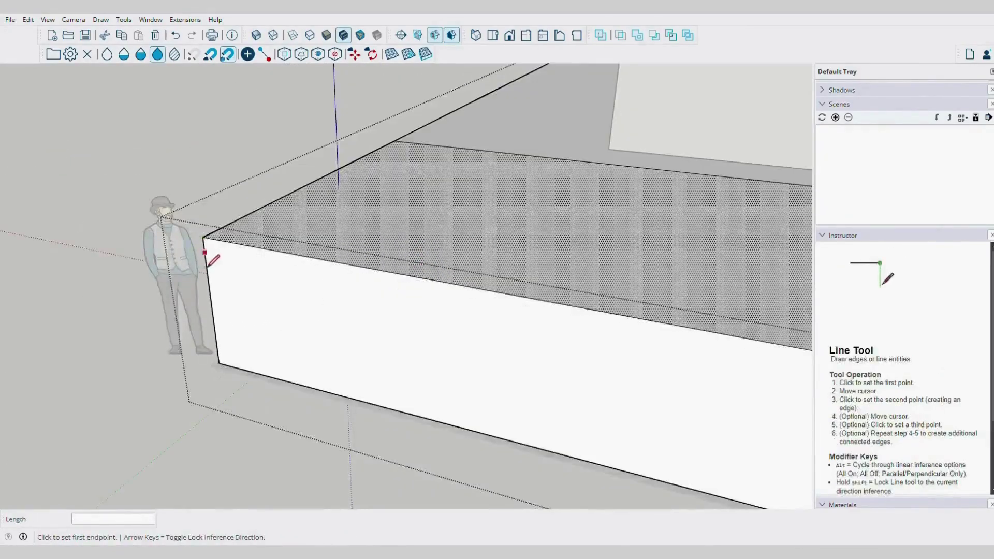
click(207, 258)
middle_drag(207, 257, 779, 325)
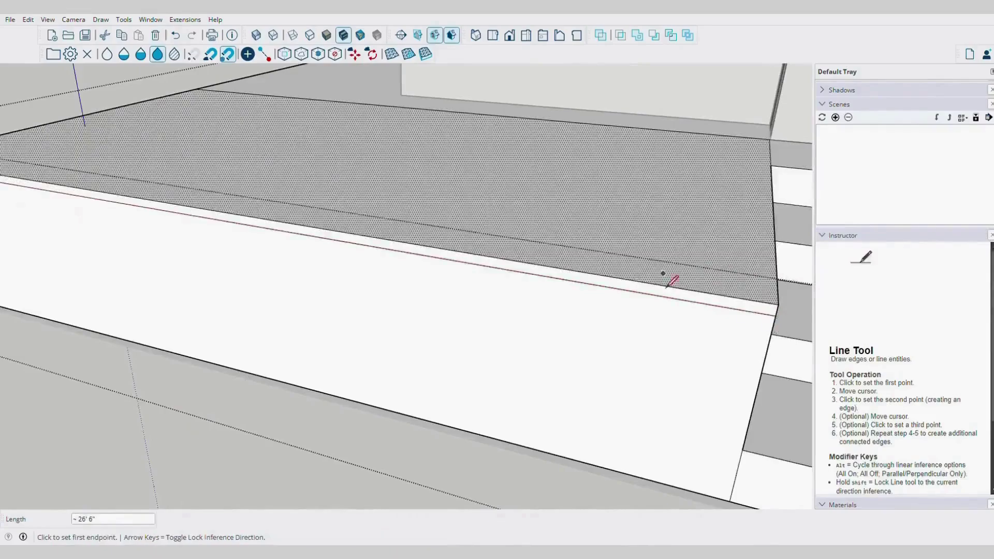
scroll(518, 291, down, 6)
scroll(611, 258, up, 3)
middle_drag(291, 250, 585, 352)
click(601, 267)
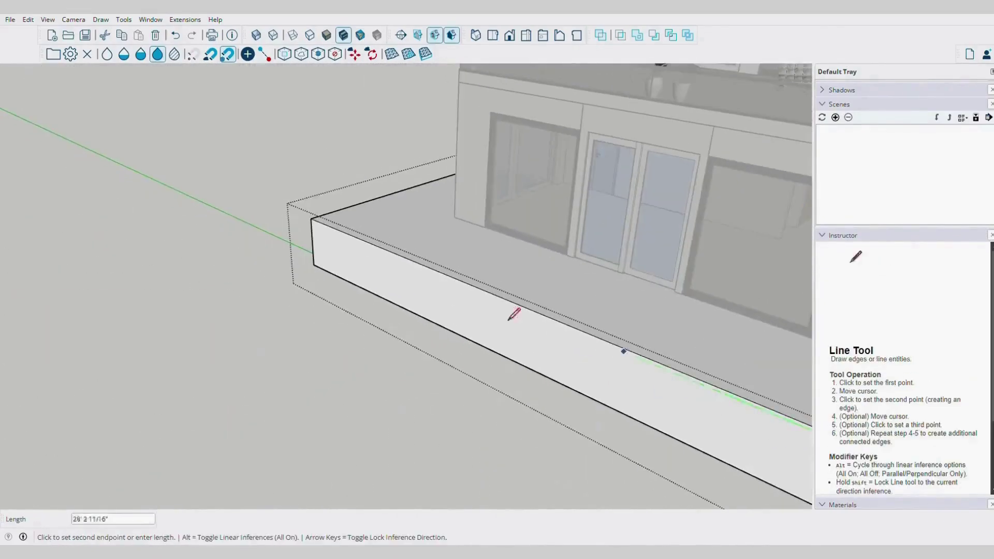
scroll(454, 320, down, 5)
middle_drag(561, 275, 446, 222)
Select the narrow band under the raised platform's top edge and pull it outward to form a projecting lip
key(space)
scroll(498, 298, up, 4)
scroll(391, 246, up, 3)
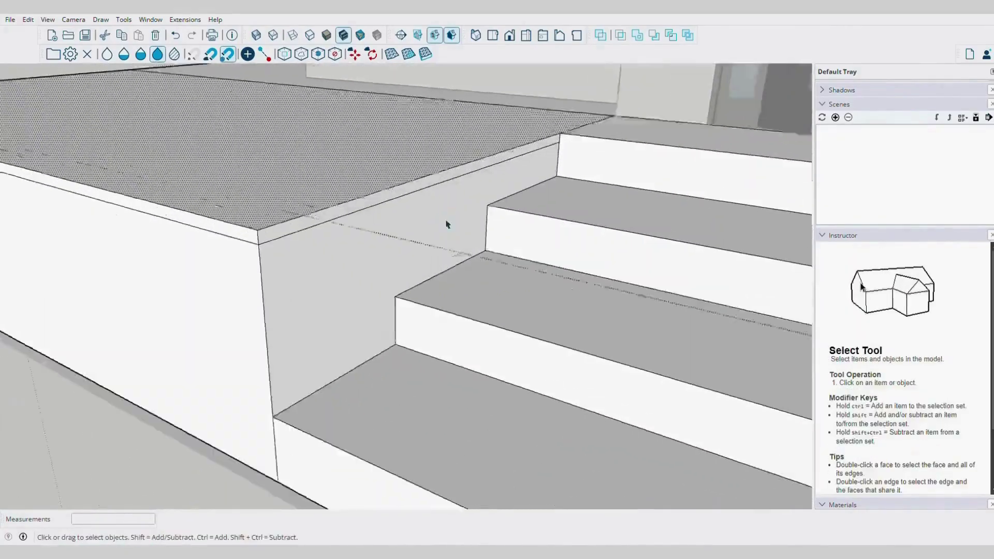
click(302, 265)
middle_drag(301, 266, 469, 325)
scroll(440, 280, up, 2)
key(p)
scroll(437, 289, up, 2)
middle_drag(432, 285, 249, 251)
middle_drag(326, 277, 412, 287)
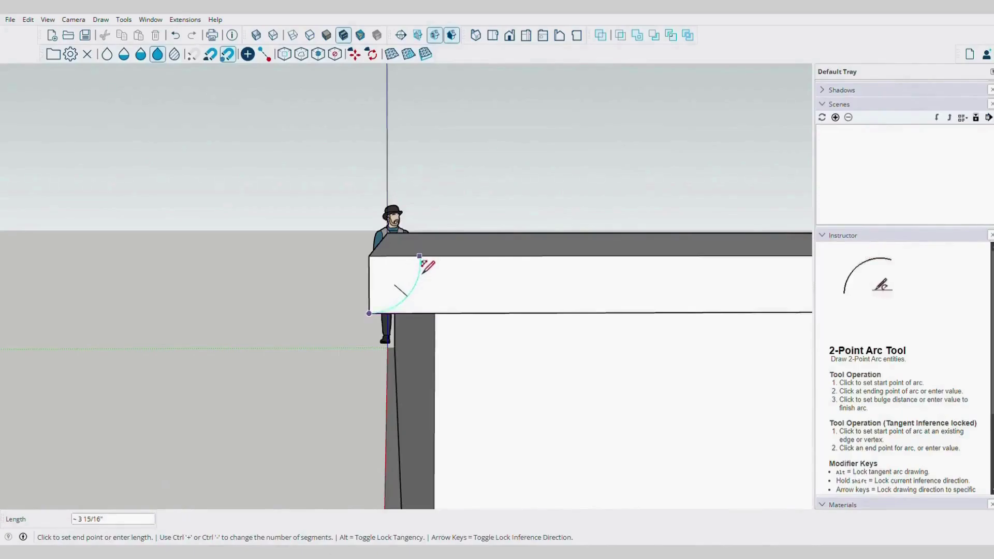
Draw a two-point arc with a bulge of about 11/16" across the outer corner of the lip's end face
click(420, 257)
middle_drag(400, 271, 394, 244)
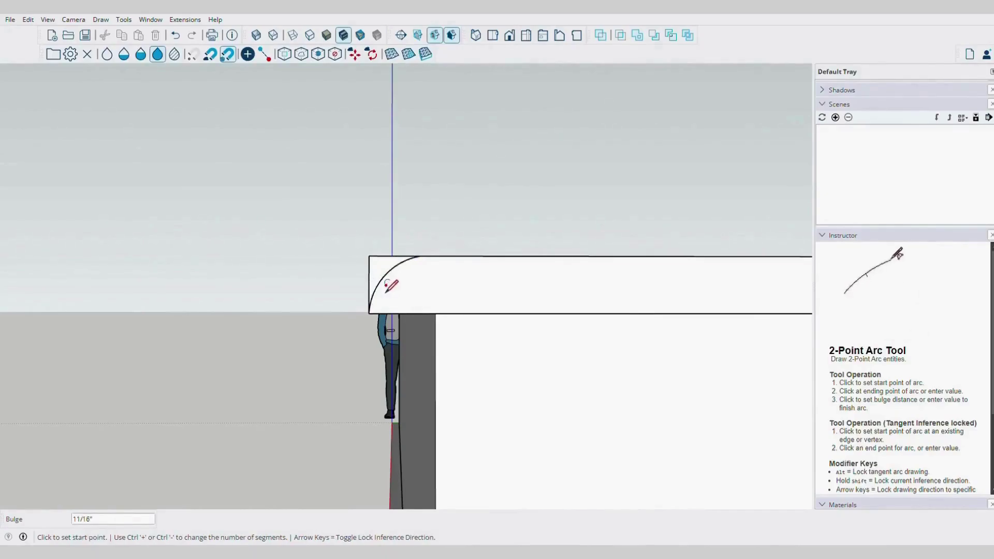
middle_drag(386, 293, 510, 317)
scroll(395, 277, up, 4)
key(space)
click(395, 278)
middle_drag(395, 277, 379, 281)
scroll(395, 279, up, 3)
double_click(396, 280)
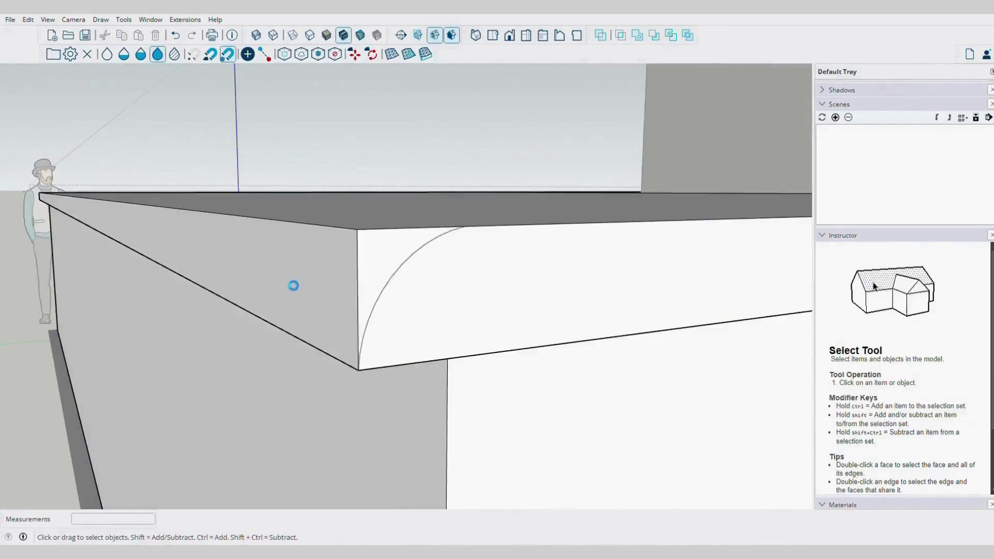
Draw the rounding arc again on the lip's end face and push the cut corner back 45' 10 11/16" along the edge
middle_drag(293, 285, 383, 352)
key(a)
click(352, 376)
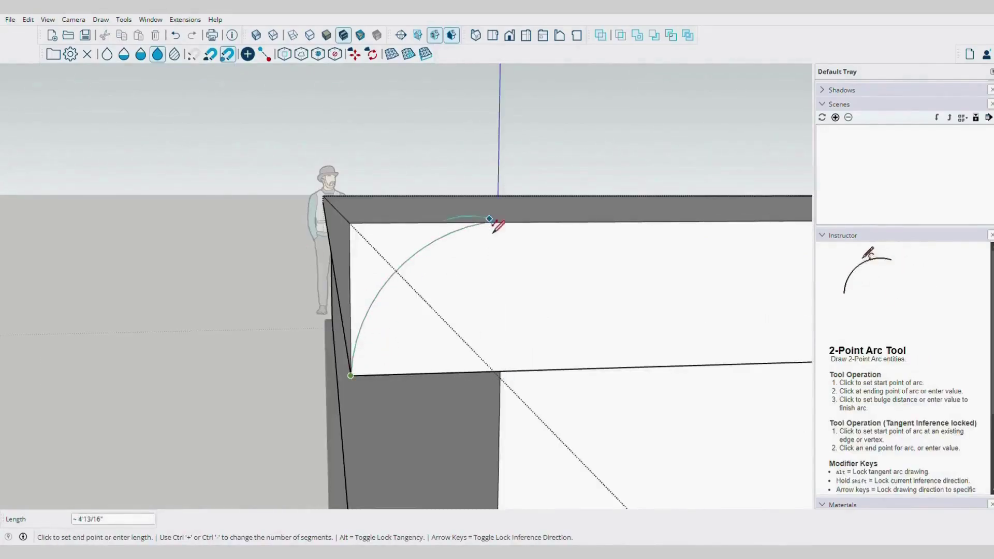
click(485, 223)
click(409, 273)
key(space)
middle_drag(410, 273, 376, 296)
key(p)
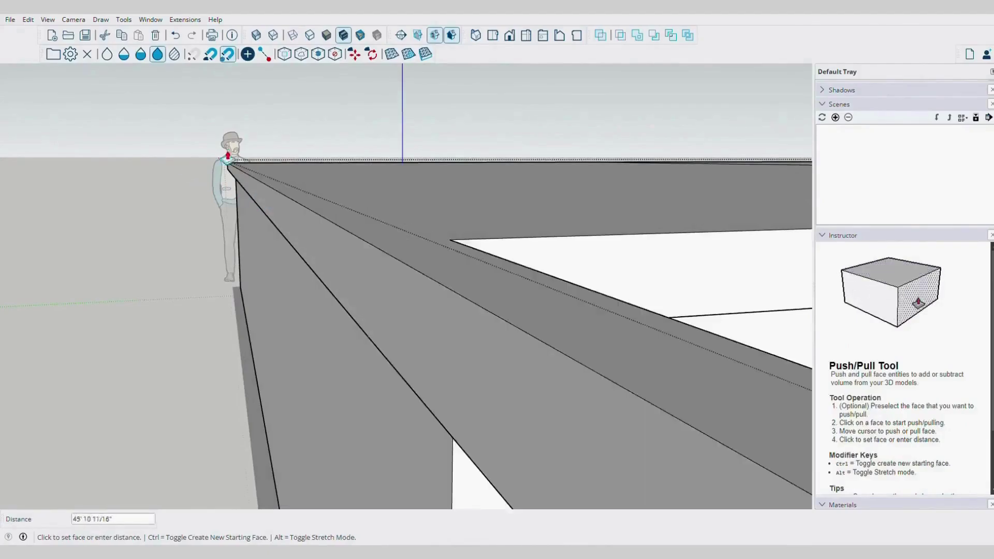
click(228, 162)
Pull the narrow band along the top step's riser outward to form a projecting nosing
scroll(228, 162, down, 5)
middle_drag(363, 207, 487, 235)
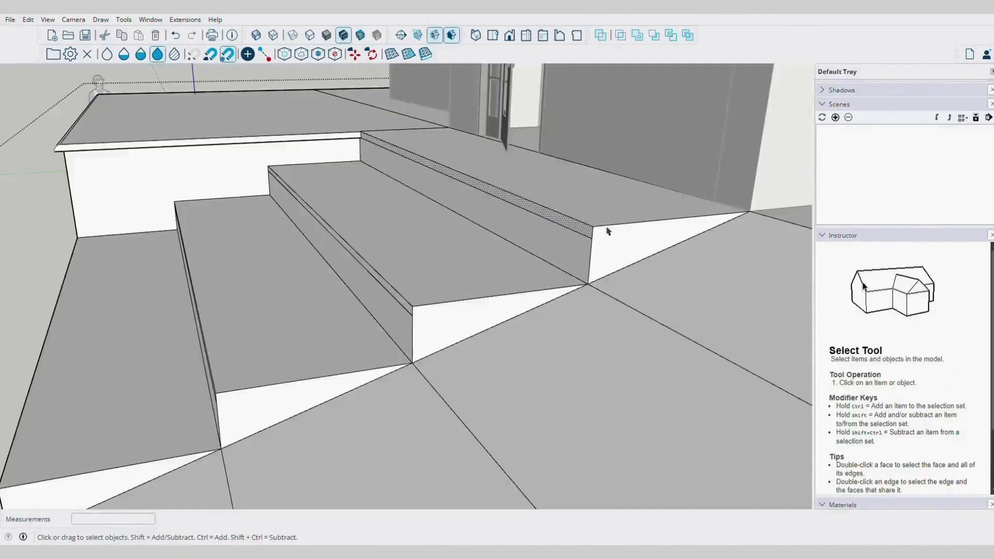
scroll(605, 229, up, 4)
key(p)
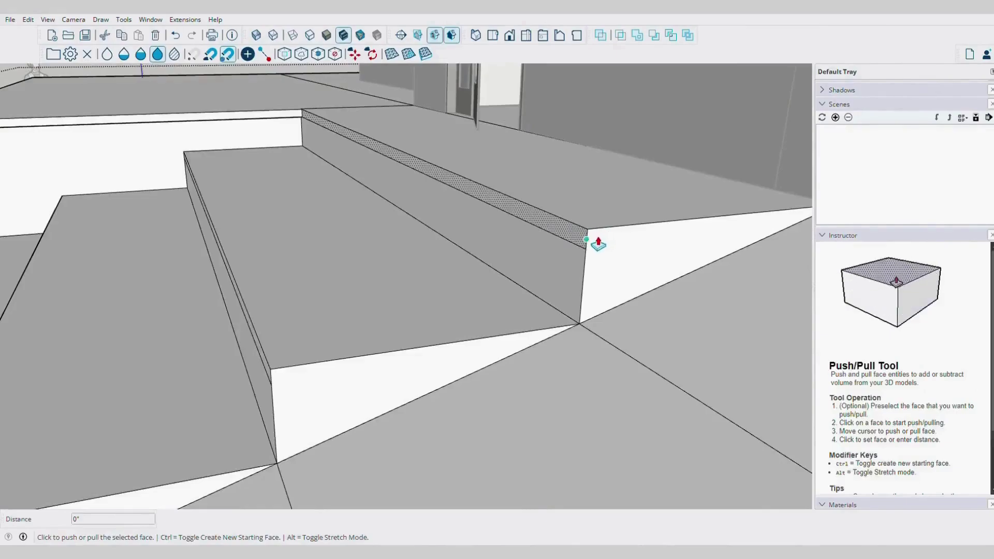
mouse_move(583, 246)
middle_down()
mouse_move(548, 240)
mouse_move(575, 248)
middle_up()
scroll(577, 251, up, 2)
scroll(541, 272, up, 3)
key(space)
click(21, 144)
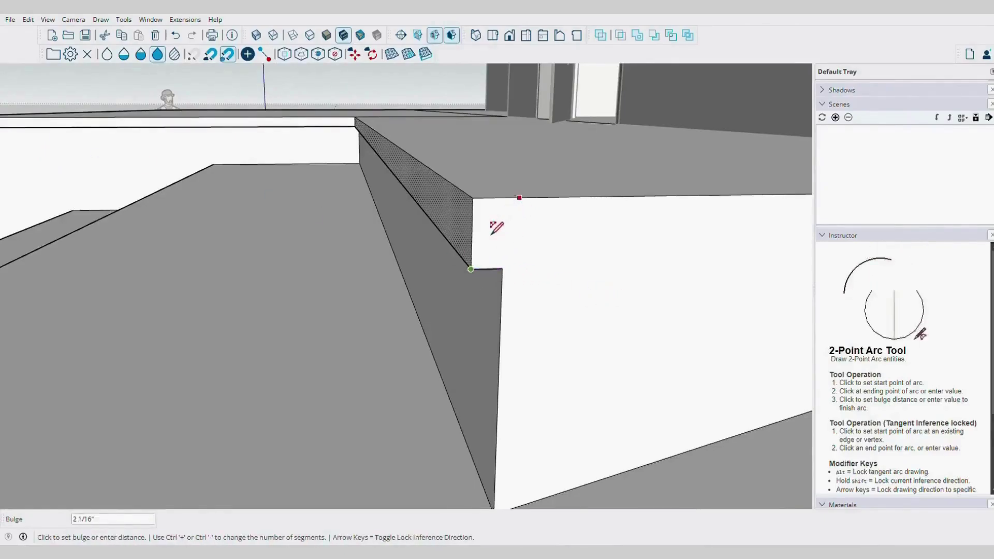
Draw an arc with a bulge of 11/16" on the top step's nosing end and push the cut corner away along its full length
mouse_move(492, 237)
middle_down()
mouse_move(498, 222)
mouse_move(502, 253)
middle_up()
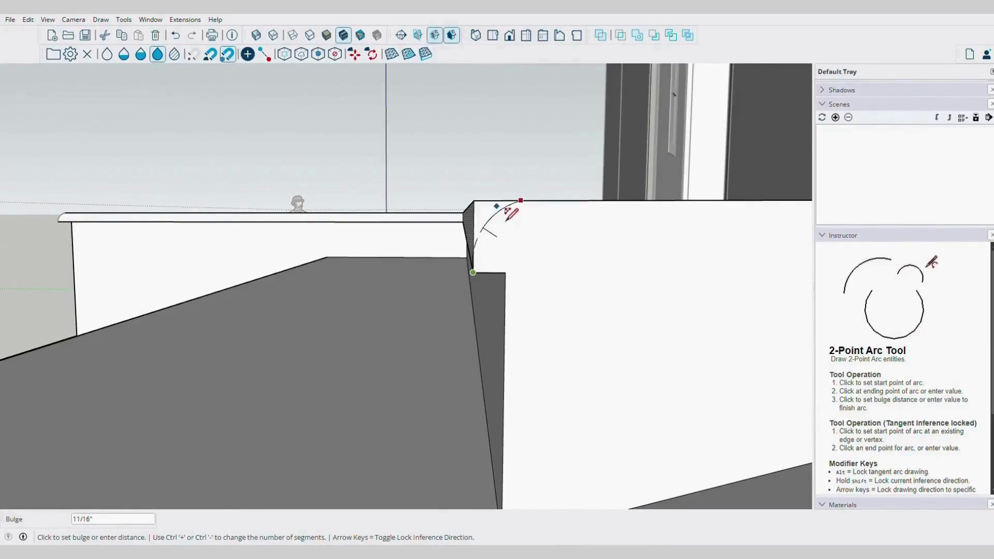
key(space)
middle_drag(510, 220, 492, 233)
key(p)
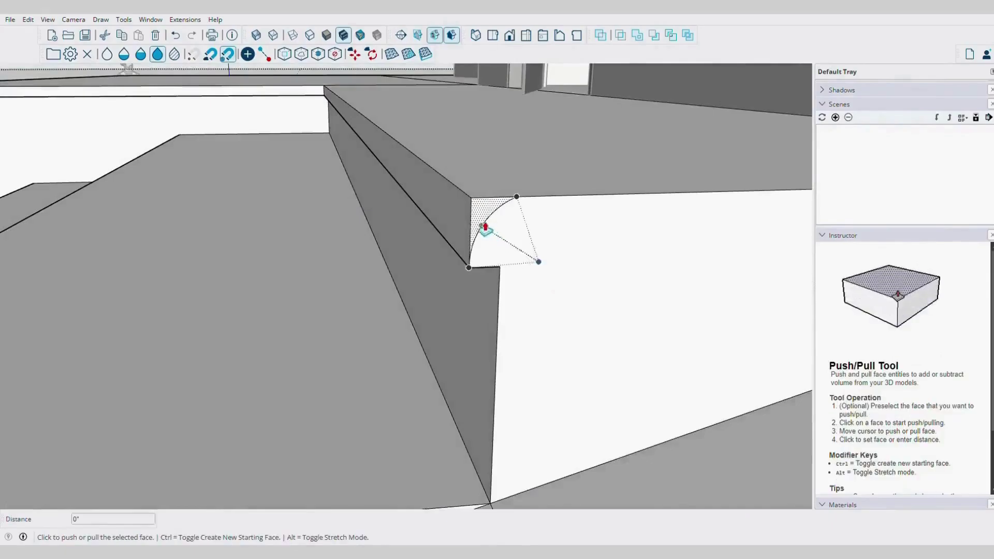
click(322, 95)
Round the lowest step's nosing by pushing the corner outside its arc away along the step
scroll(332, 110, down, 8)
middle_drag(357, 163, 512, 263)
key(space)
scroll(519, 313, up, 6)
middle_drag(568, 306, 501, 351)
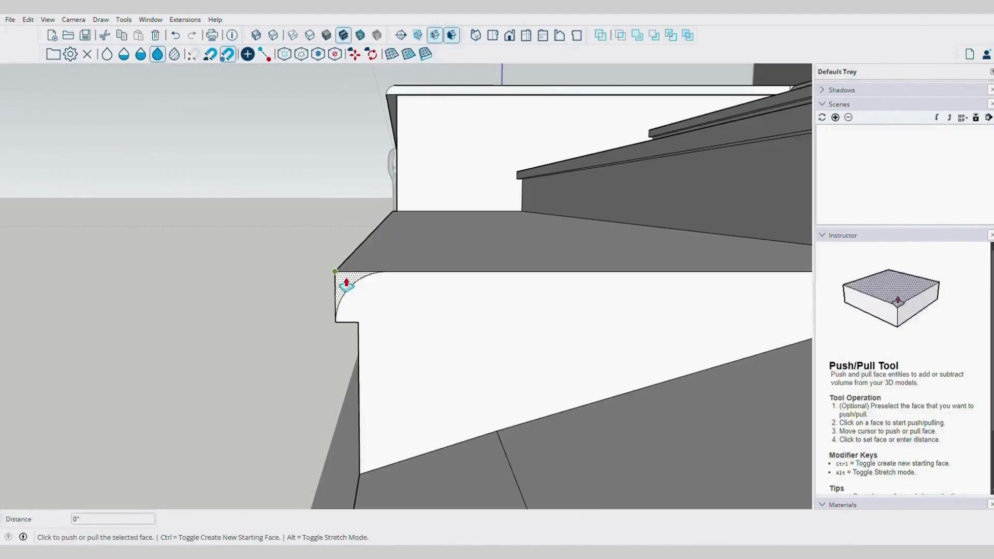
click(343, 285)
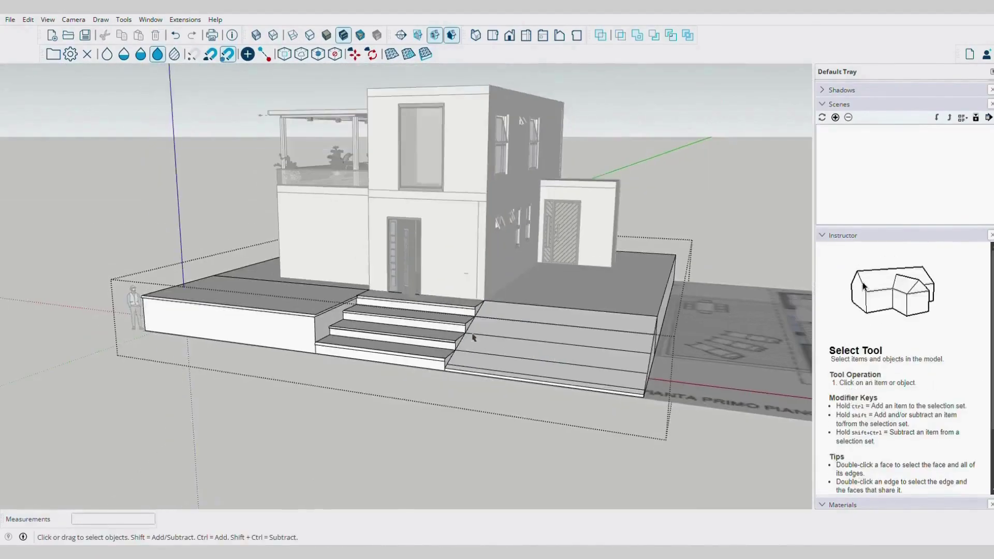
Select the large ground face around the base and offset its outline to create a narrow perimeter strip
middle_drag(508, 331, 628, 359)
scroll(512, 309, up, 5)
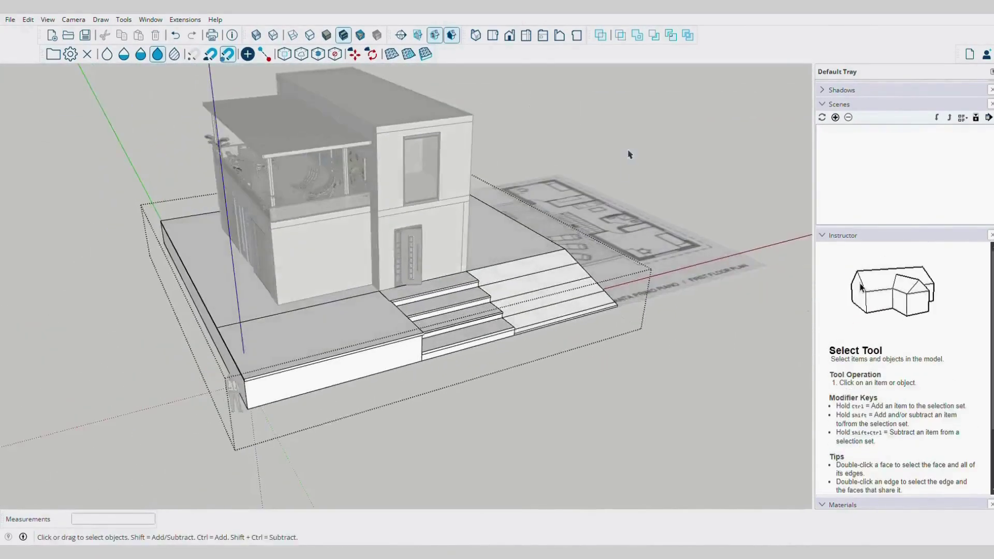
middle_drag(628, 155, 508, 296)
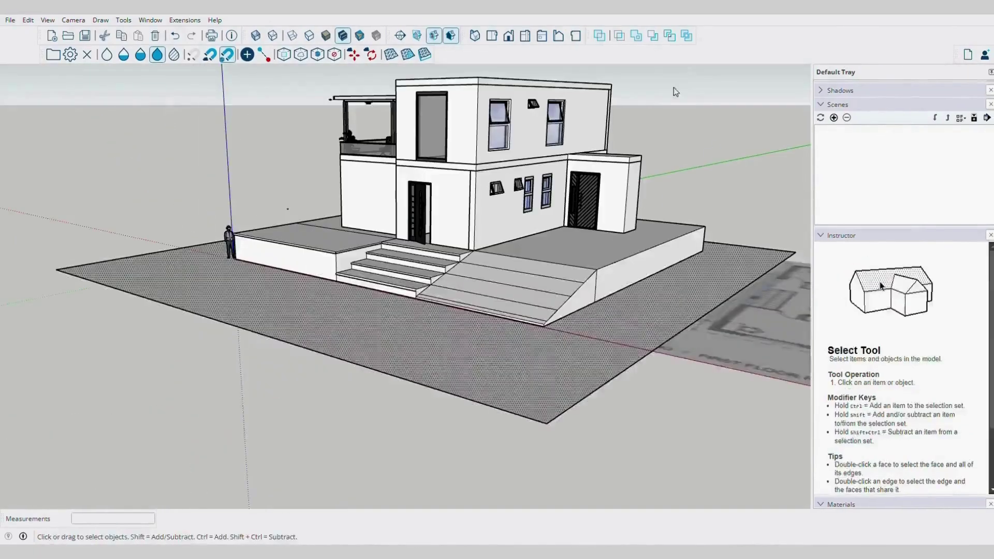
click(548, 259)
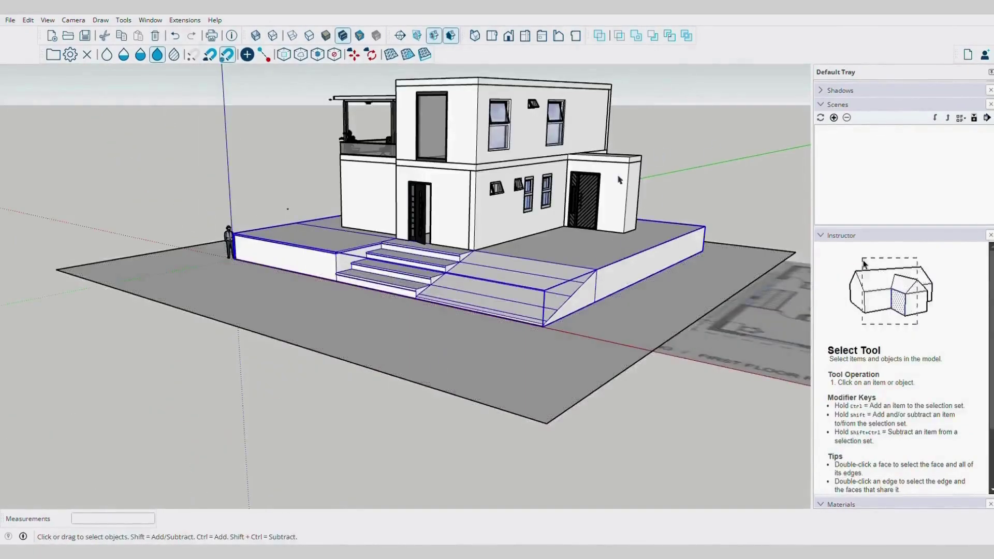
click(519, 361)
key(f)
click(323, 355)
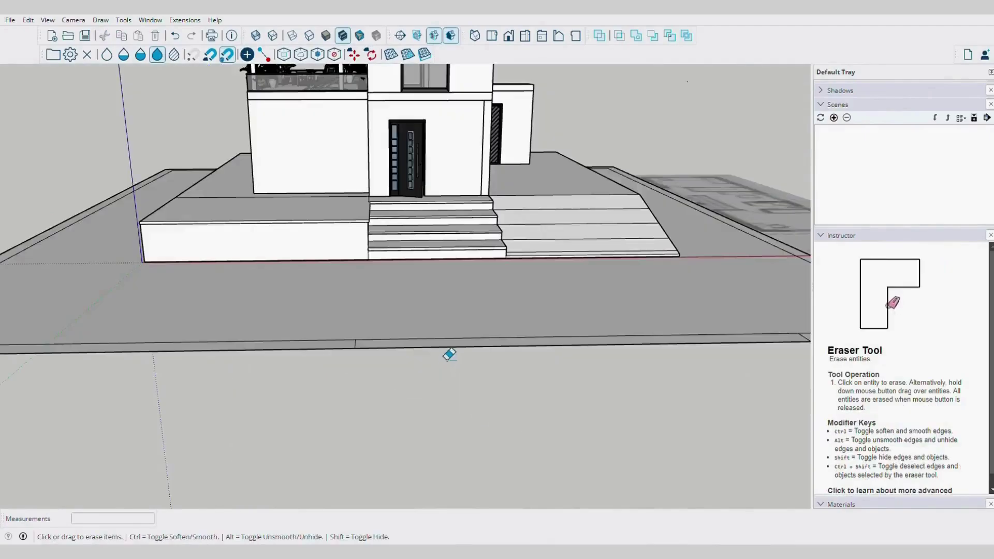
Erase the perimeter strip's front edge between the dividing lines to open a gateway facing the steps and ramp
click(448, 349)
shift+middle_drag(525, 360, 387, 359)
key(space)
Select the perimeter strip and pull it up about 9' 2 1/4" to form the boundary wall
click(606, 338)
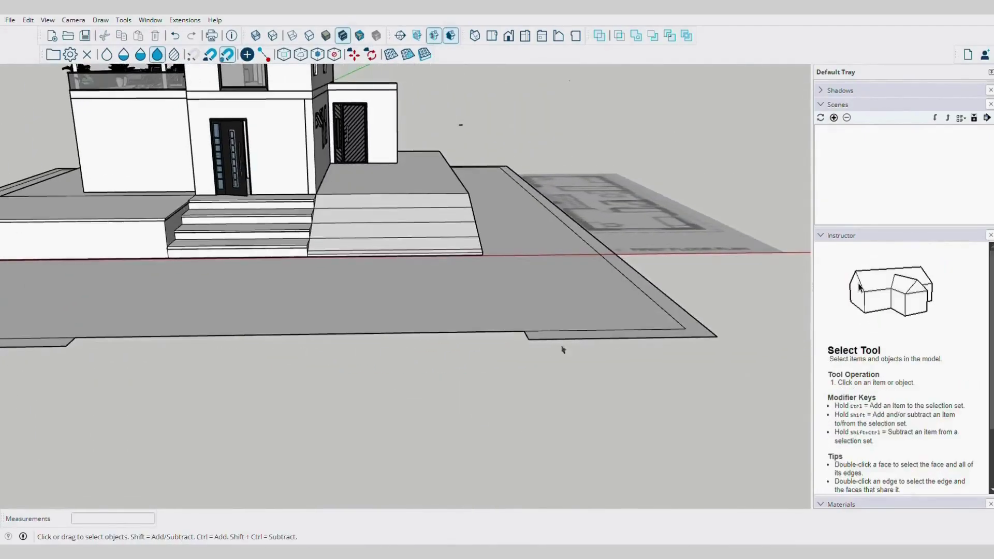
scroll(564, 344, down, 2)
shift+middle_drag(565, 343, 699, 358)
key(p)
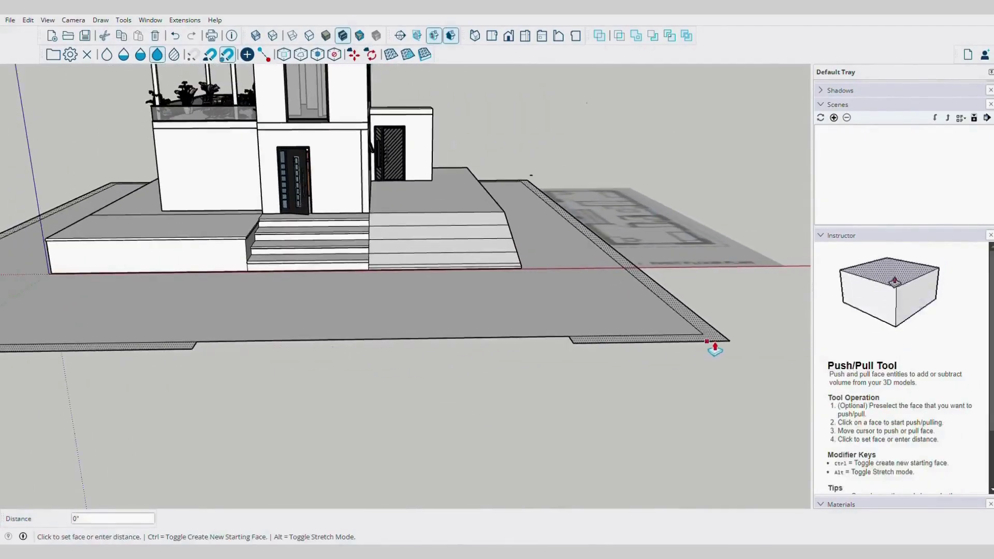
click(714, 349)
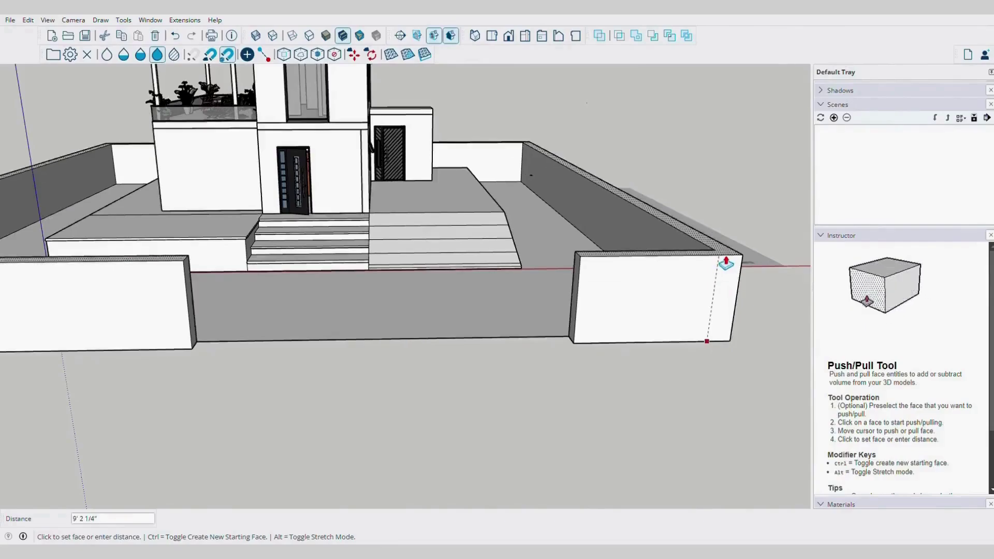
click(725, 254)
Offset the top face of the pillar in the gateway outward to outline a cap
scroll(531, 302, down, 1)
middle_drag(536, 304, 530, 302)
key(f)
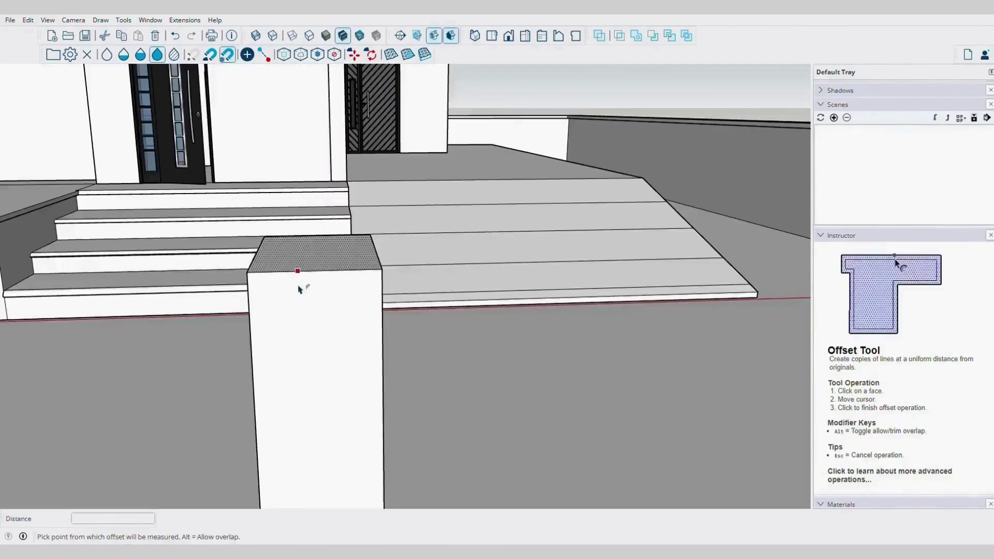
click(299, 289)
middle_drag(300, 284, 340, 277)
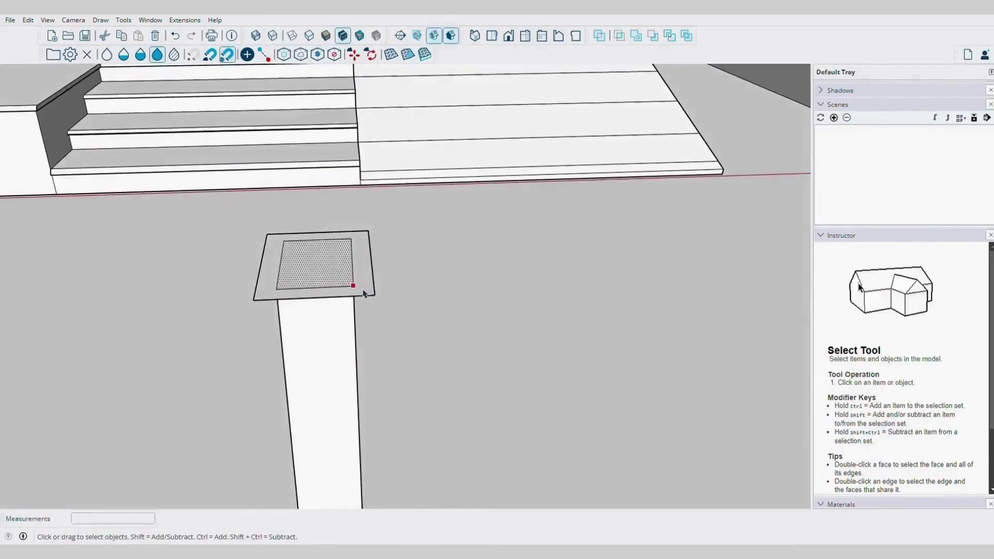
Pull up the pillar cap's rim, undo the pull, and raise it 4 9/16" to match the boundary wall's coping
click(355, 282)
key(p)
click(373, 282)
scroll(448, 275, down, 7)
mouse_move(468, 280)
middle_down()
mouse_move(477, 315)
mouse_move(459, 266)
middle_up()
scroll(357, 224, up, 2)
middle_drag(351, 218, 400, 244)
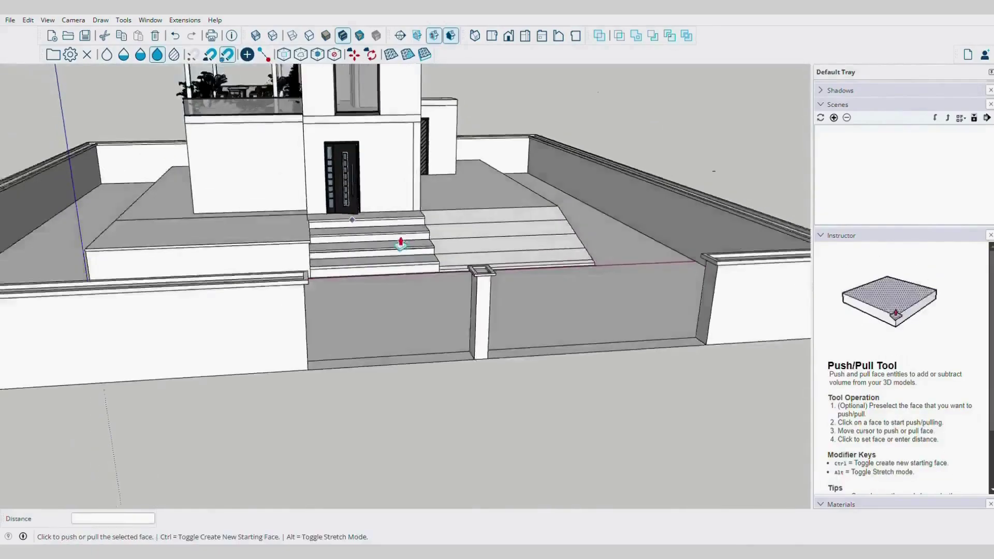
scroll(401, 243, up, 2)
key(ctrl+z)
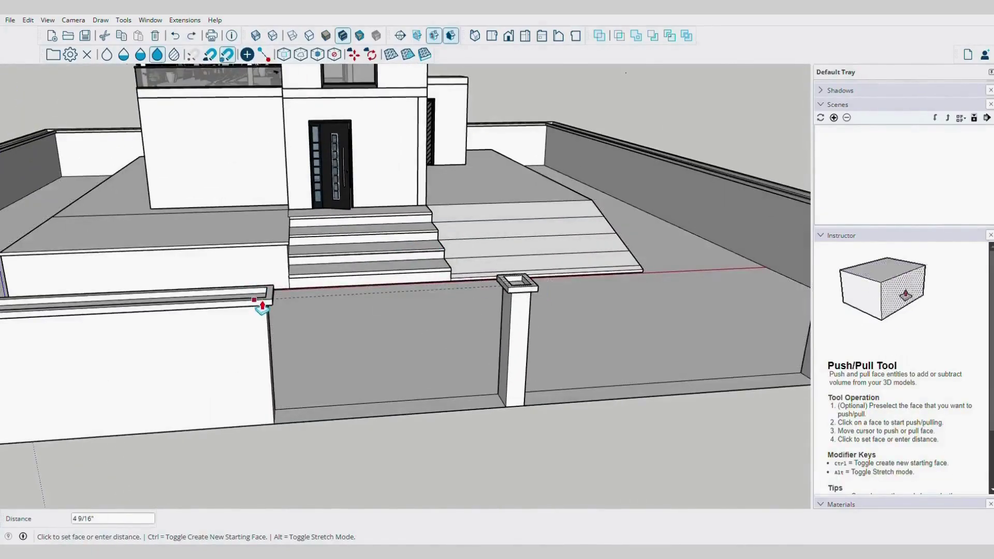
click(262, 306)
Offset the plain gateway pillar's top outline outward again to form the overhanging cap outline
scroll(482, 321, down, 2)
middle_drag(672, 157, 646, 173)
key(f)
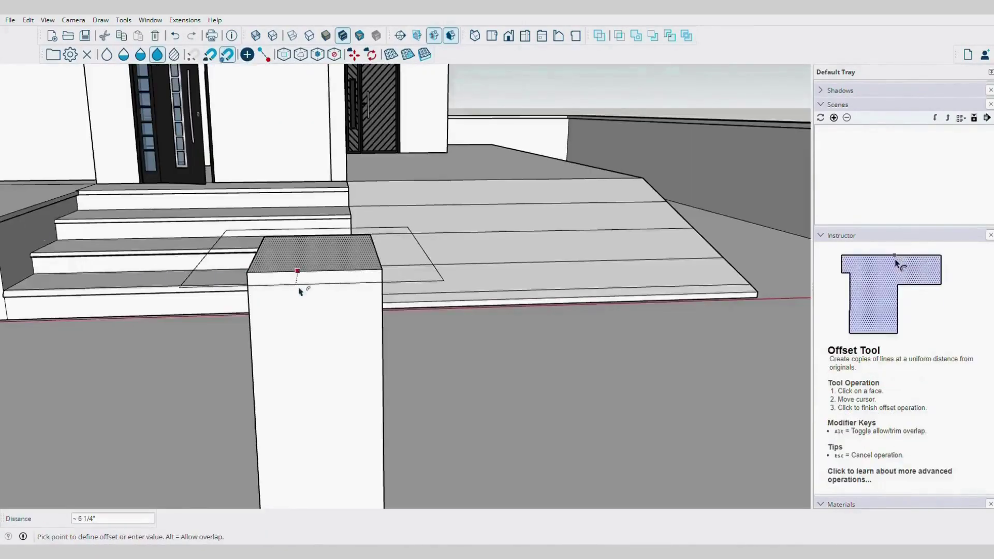
middle_drag(297, 288, 228, 373)
click(281, 309)
scroll(282, 306, down, 2)
middle_drag(282, 306, 353, 282)
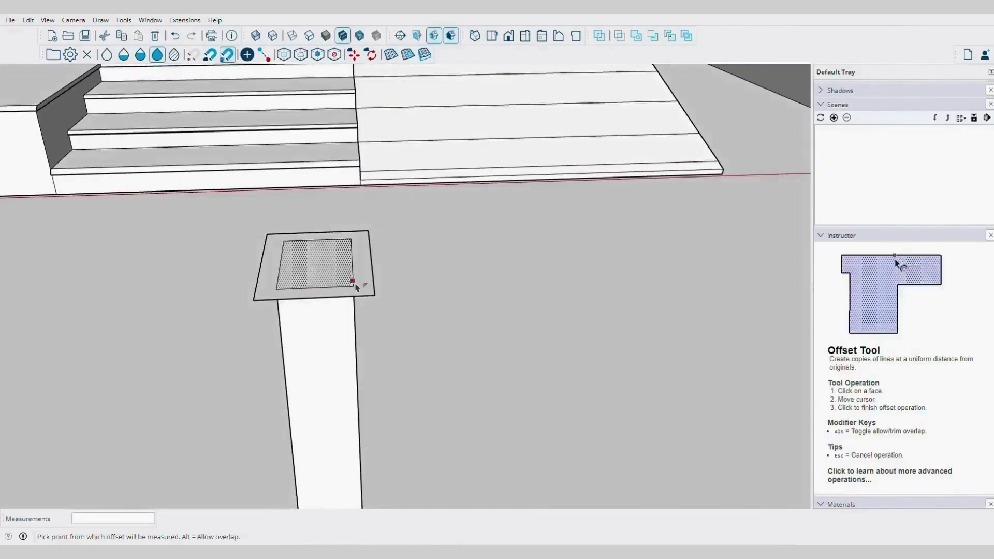
Select the overhanging cap rim around the pillar top and pull it up 4 9/16", level with the wall coping
key(space)
click(364, 293)
key(p)
click(360, 304)
click(355, 291)
scroll(468, 275, down, 3)
middle_drag(468, 275, 568, 284)
scroll(568, 284, up, 3)
scroll(542, 297, up, 2)
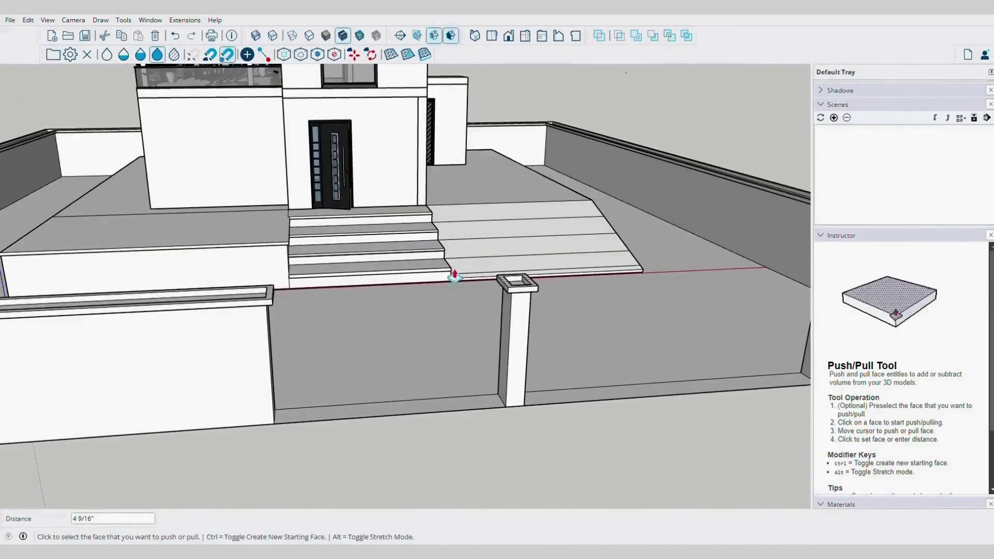
Offset the inner rectangle on top of the pillar cap inward to create a smaller rectangle within it
middle_drag(409, 283, 617, 319)
scroll(461, 212, up, 5)
key(f)
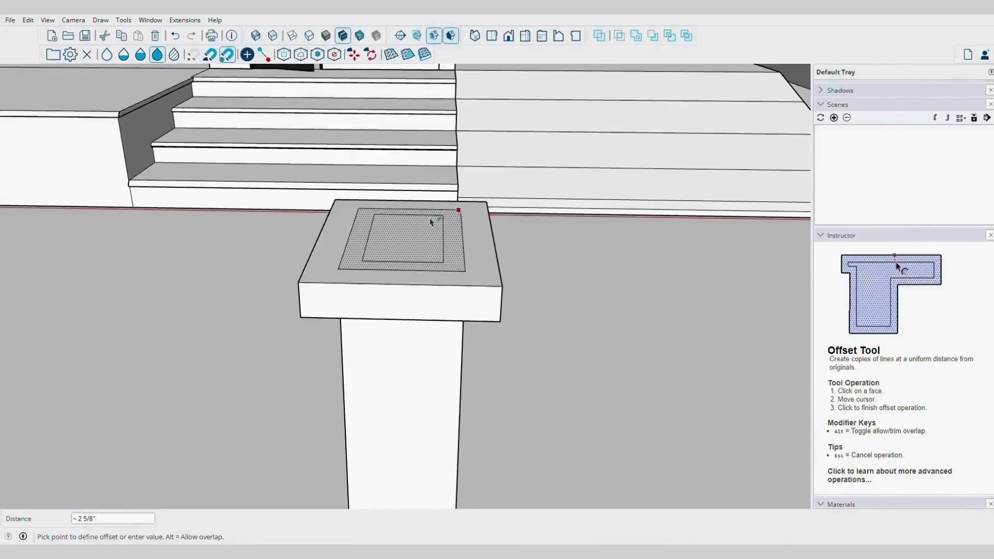
middle_drag(427, 224, 451, 326)
click(459, 286)
key(space)
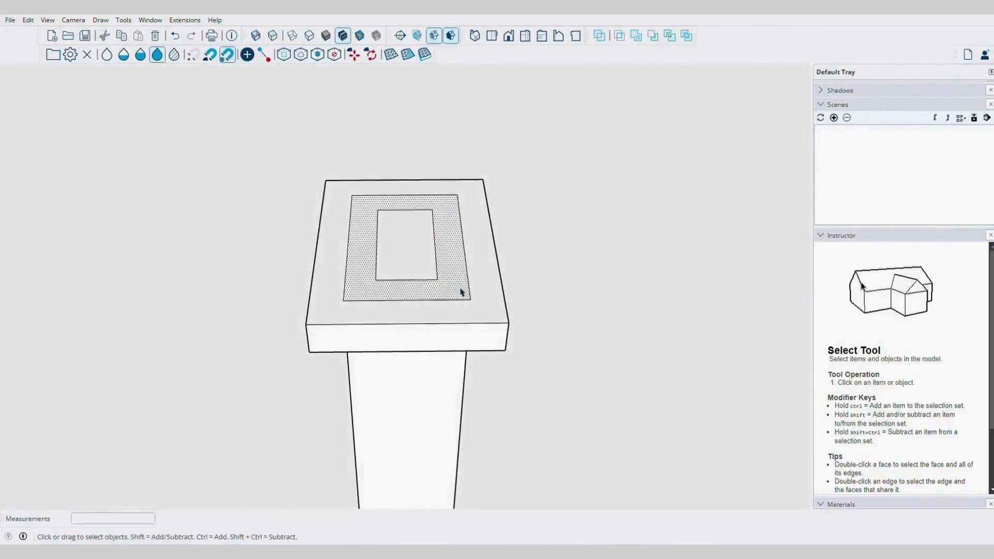
Pull the ring around the inner rectangle on the pillar cap up 3 15/16" to match the boundary wall coping
key(p)
click(477, 292)
scroll(479, 290, down, 5)
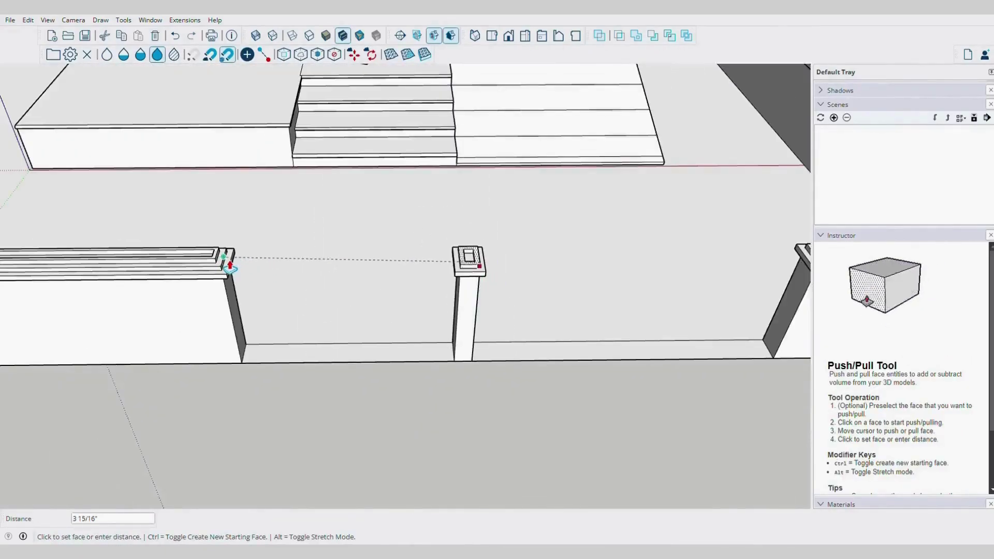
click(230, 265)
scroll(459, 244, up, 5)
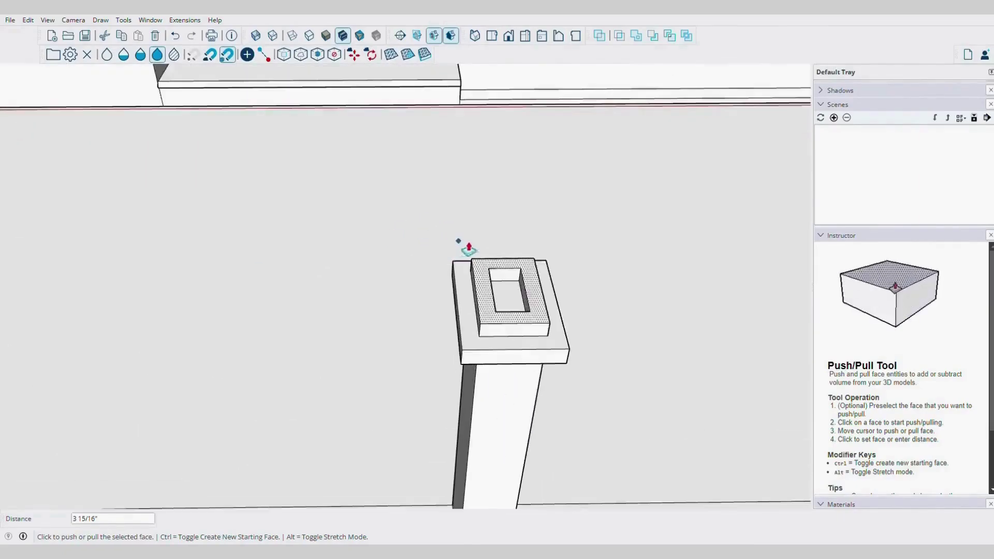
Raise the recessed inner rectangle of the pillar cap flush with the top of the surrounding ring
key(space)
click(421, 279)
key(p)
middle_drag(440, 241, 63, 235)
Offset the inner rectangle on the pillar cap's upper tier inward to outline a smaller rectangle
key(f)
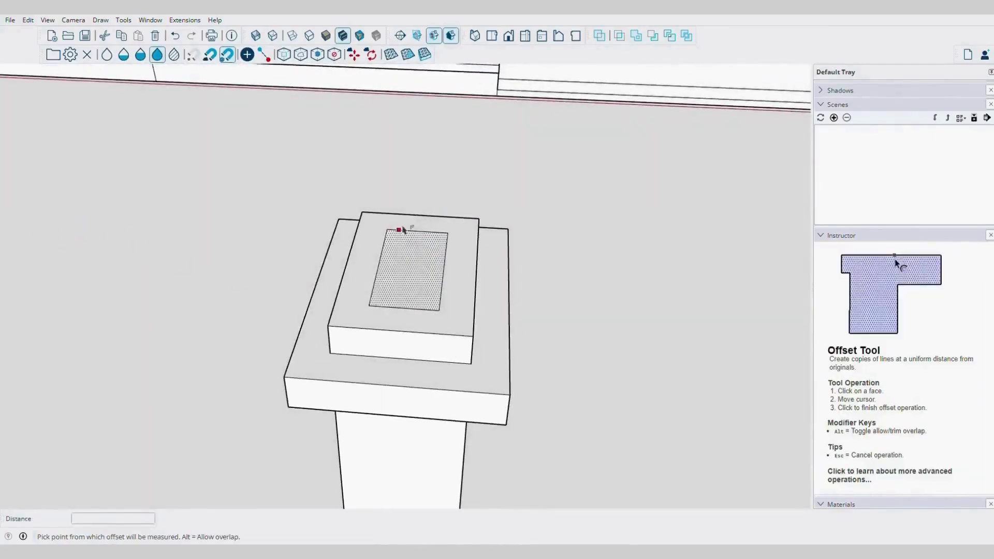
click(407, 247)
middle_drag(406, 247, 414, 270)
Push/pull the smallest rectangle on the pillar cap about 4 3/16", using the wall coping as the height reference
key(space)
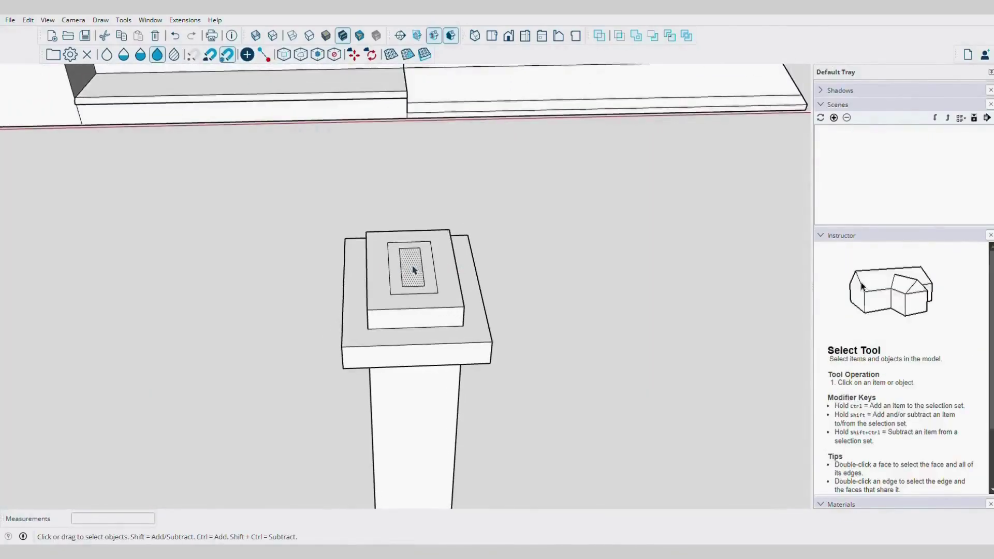
key(p)
click(402, 279)
scroll(333, 266, down, 5)
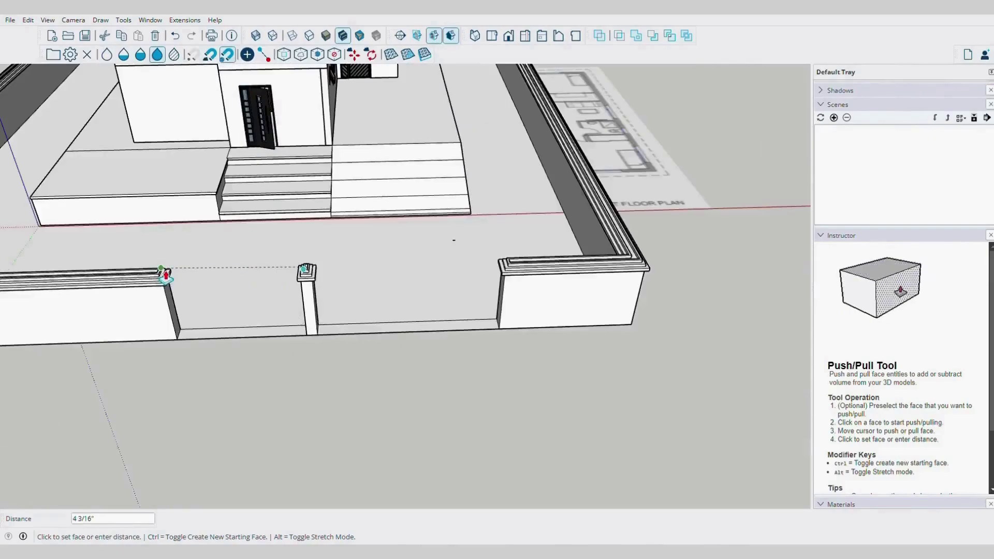
scroll(166, 277, up, 4)
key(space)
Draw a vertical line on the front wall section beside the gateway to separate a strip at its outer corner
scroll(616, 230, down, 3)
scroll(492, 277, up, 5)
middle_drag(489, 272, 569, 365)
scroll(490, 268, down, 4)
scroll(489, 267, down, 3)
key(l)
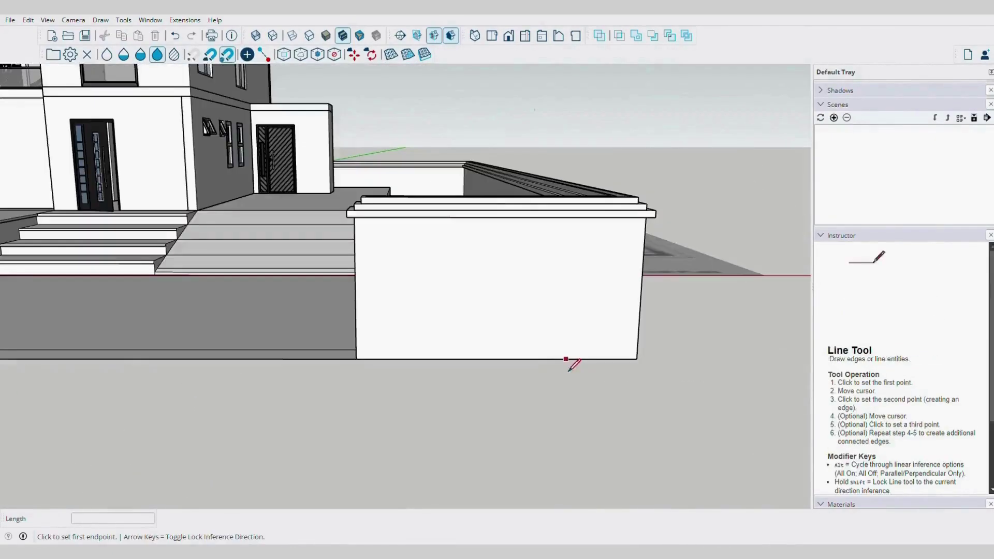
middle_drag(570, 207, 455, 312)
Offset the larger front wall face beside the gateway inward by about 1' 4 9/16" to outline a panel
key(space)
click(415, 284)
middle_drag(415, 284, 220, 306)
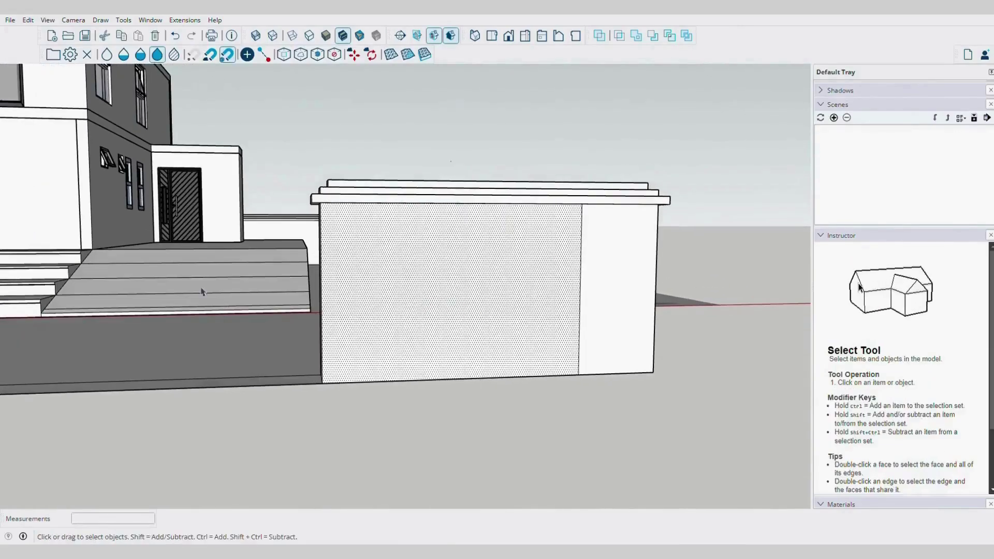
key(f)
click(454, 379)
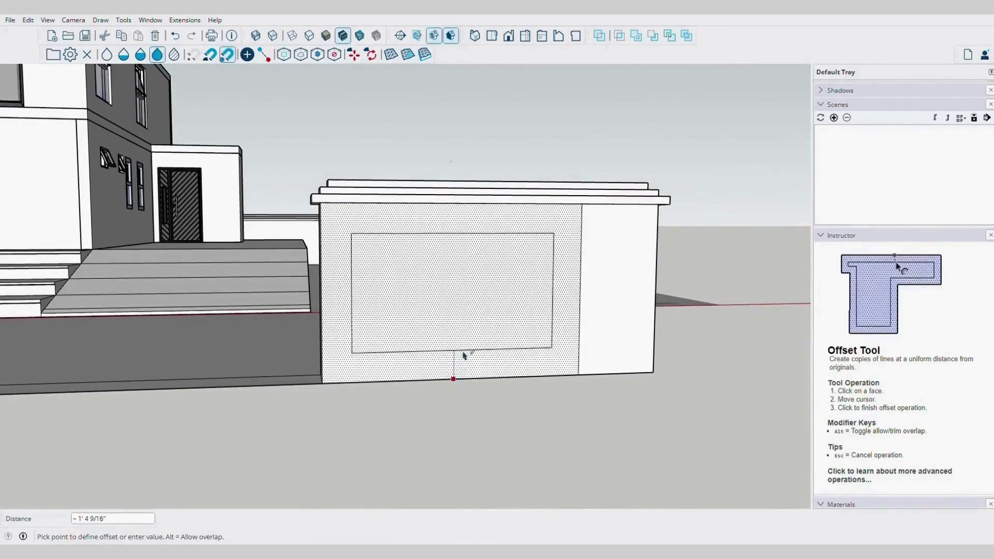
click(464, 355)
middle_drag(463, 356, 321, 354)
key(space)
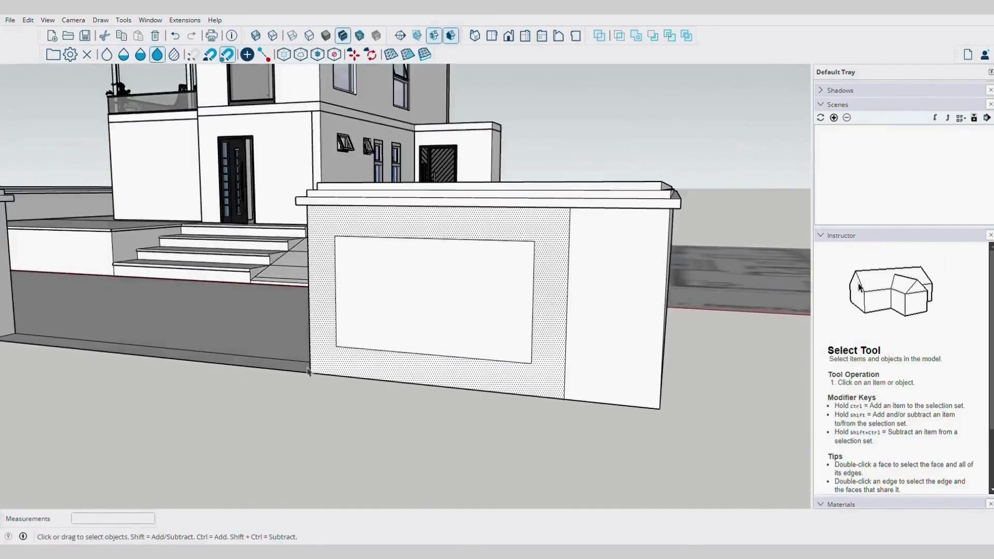
Push the outlined panel into the front wall beside the gateway to form a recess
middle_drag(436, 294, 657, 259)
key(p)
click(440, 211)
click(450, 207)
scroll(393, 267, down, 1)
scroll(621, 280, down, 5)
middle_drag(421, 341, 538, 357)
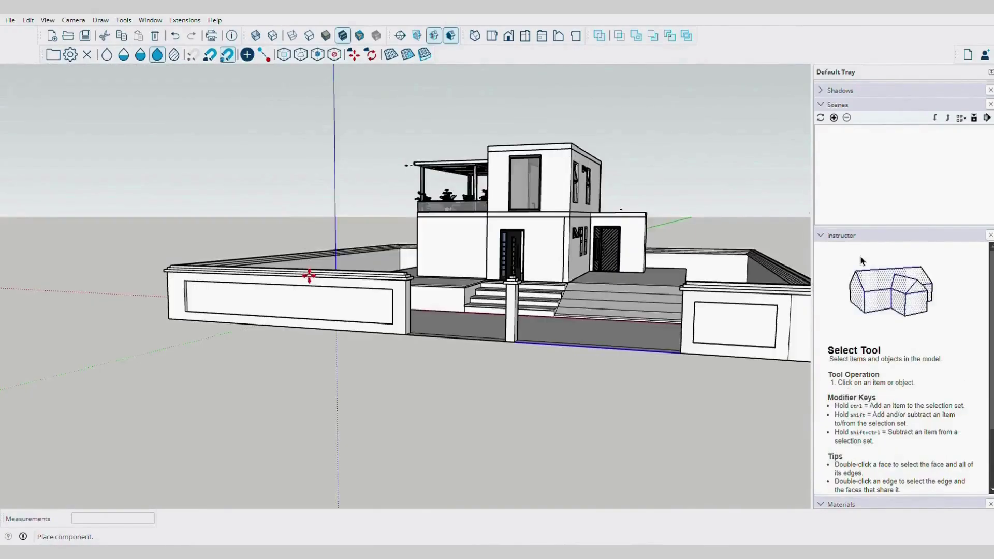
Paste the double gate component onto the ground in front of the boundary wall
key(ctrl+v)
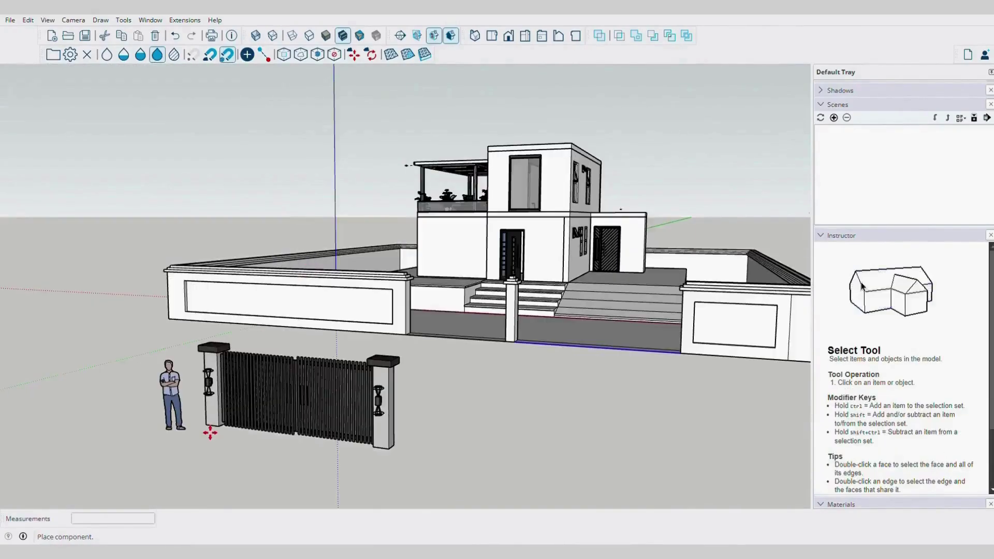
key(m)
scroll(258, 368, up, 2)
key(space)
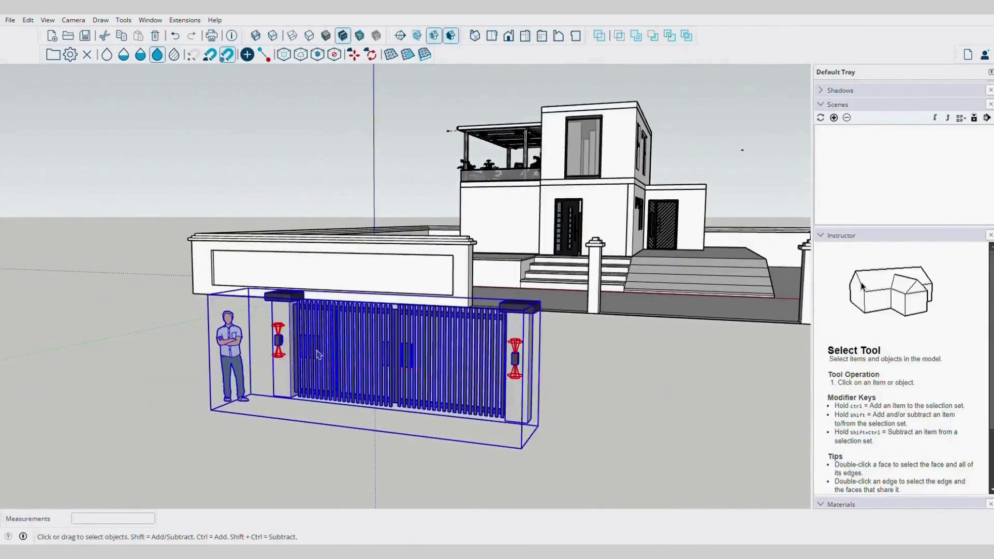
Delete the human figure and the two lamp-fitted pillars from inside the gate component
double_click(315, 345)
click(233, 363)
key(Delete)
click(282, 350)
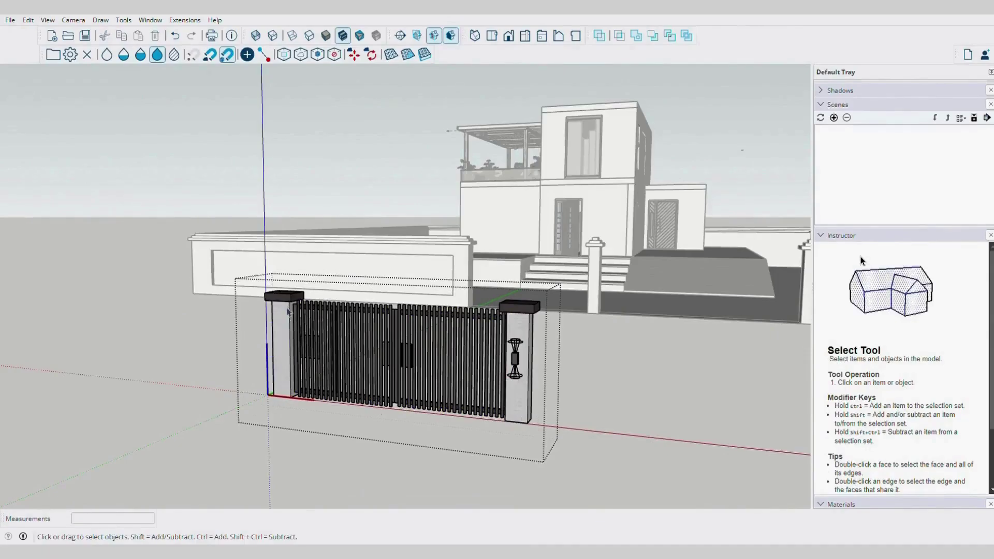
click(526, 369)
key(Delete)
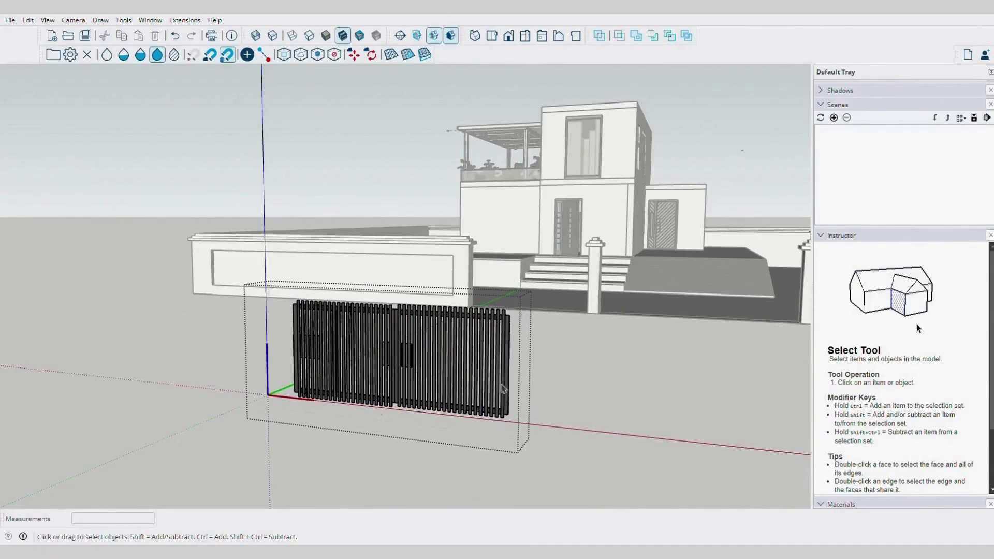
Move the gate by its bottom corner into the wider gateway opening, against the base of the capped pillar
key(Escape)
click(297, 406)
key(m)
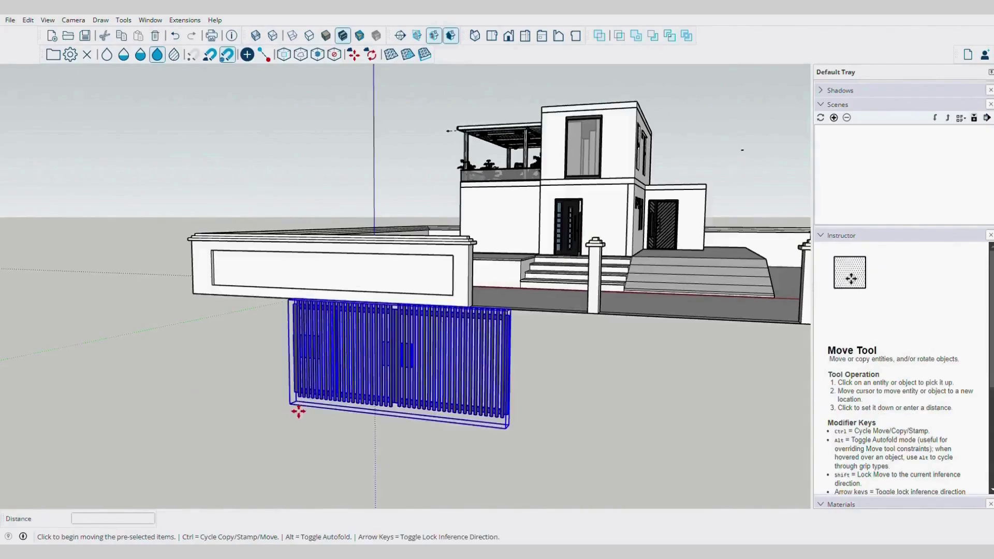
click(297, 414)
scroll(616, 322, up, 6)
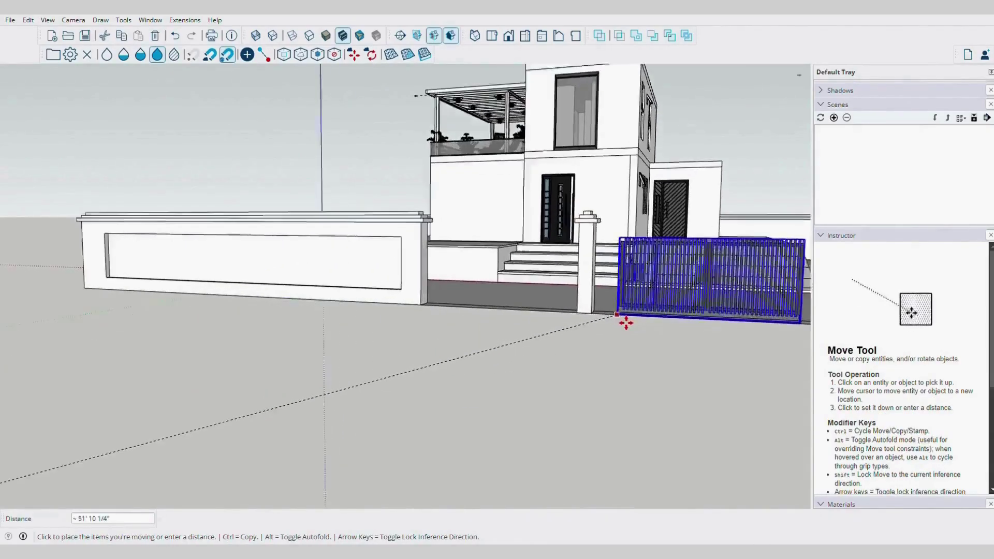
scroll(607, 322, up, 8)
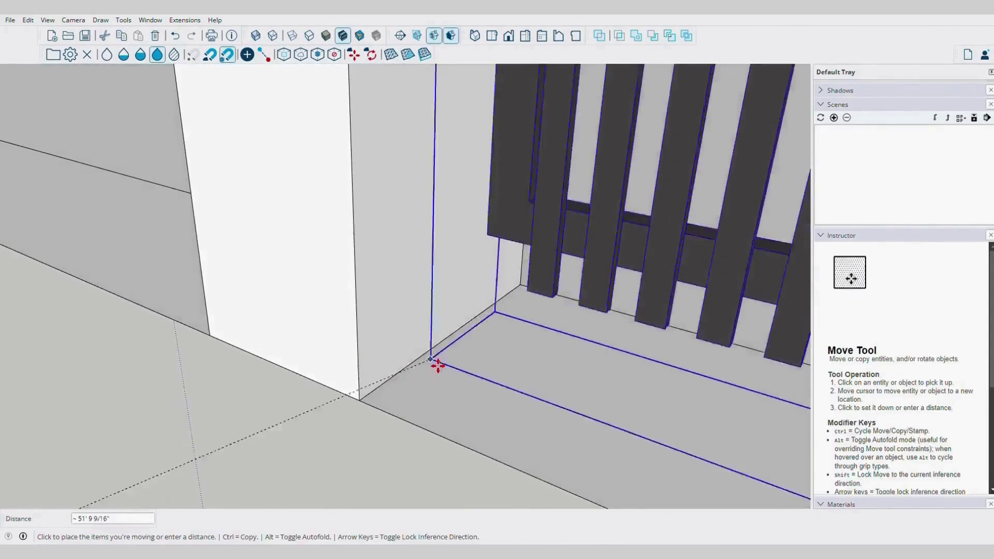
click(351, 409)
middle_drag(390, 388, 414, 311)
click(309, 397)
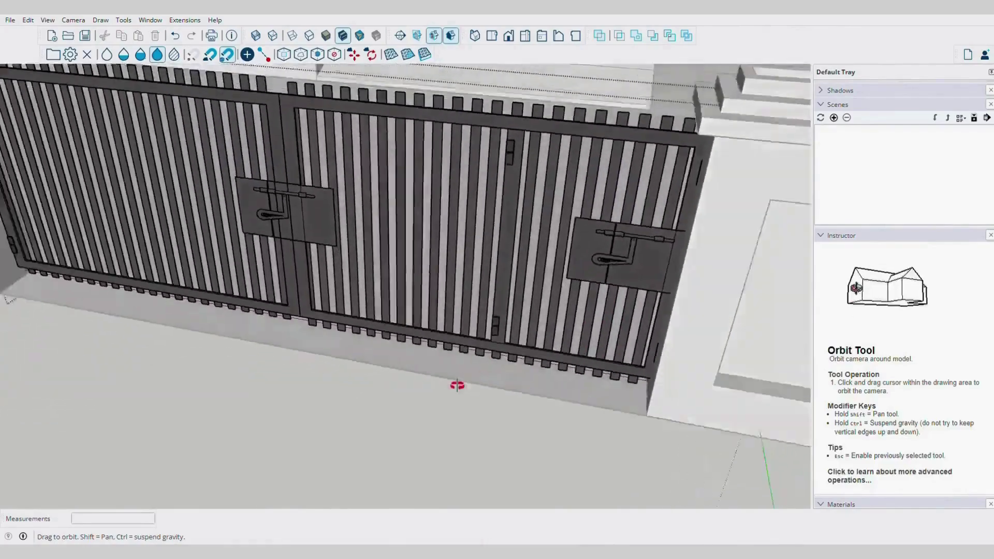
middle_drag(455, 381, 655, 112)
scroll(656, 112, down, 6)
middle_drag(466, 259, 417, 259)
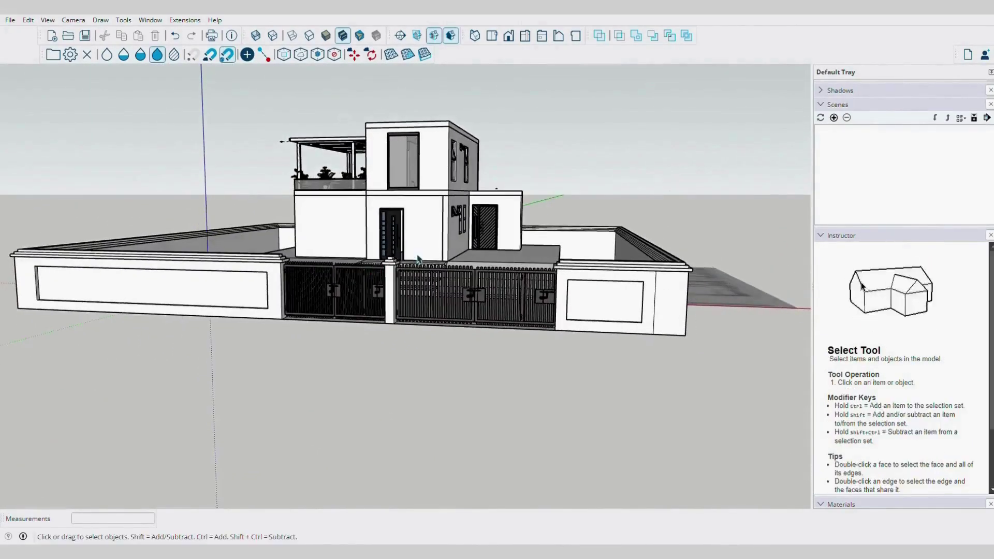
Copy the hanging egg chair to a spot beside the original in the front yard and rotate the copy
middle_drag(612, 278, 480, 343)
scroll(481, 343, down, 10)
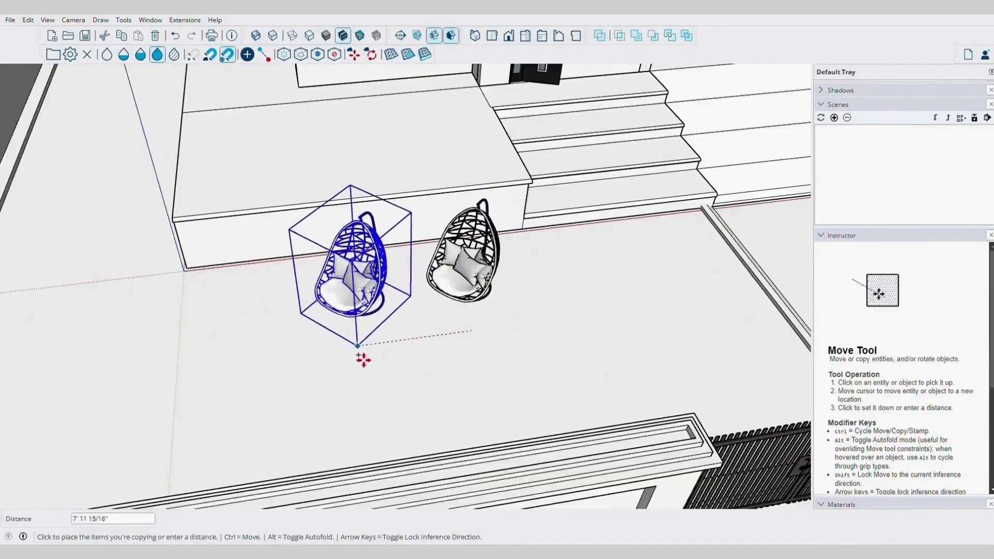
click(324, 365)
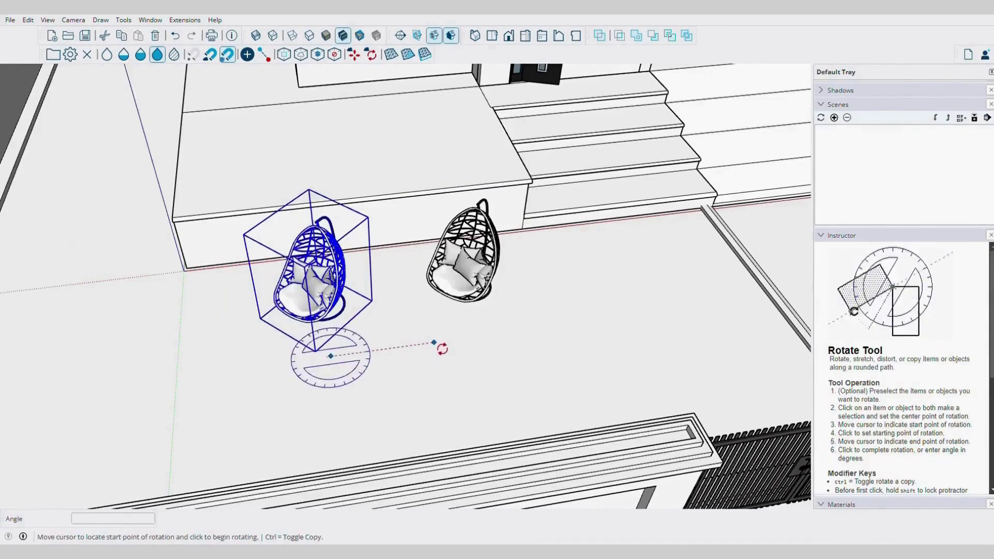
click(434, 342)
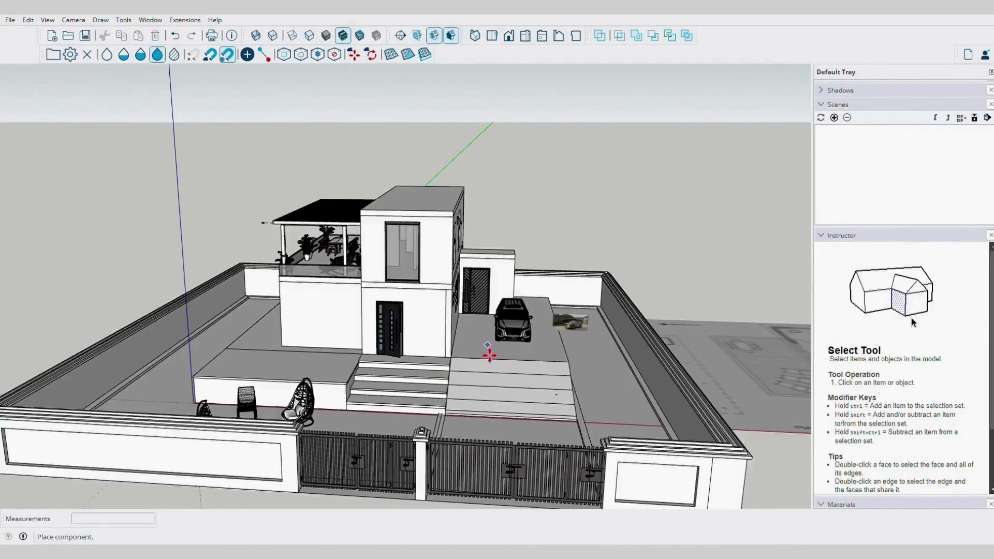
Place the SUV component on the raised parking area above the ramp beside the house
click(465, 367)
mouse_move(506, 339)
middle_down()
mouse_move(542, 329)
mouse_move(498, 330)
middle_up()
scroll(498, 330, up, 6)
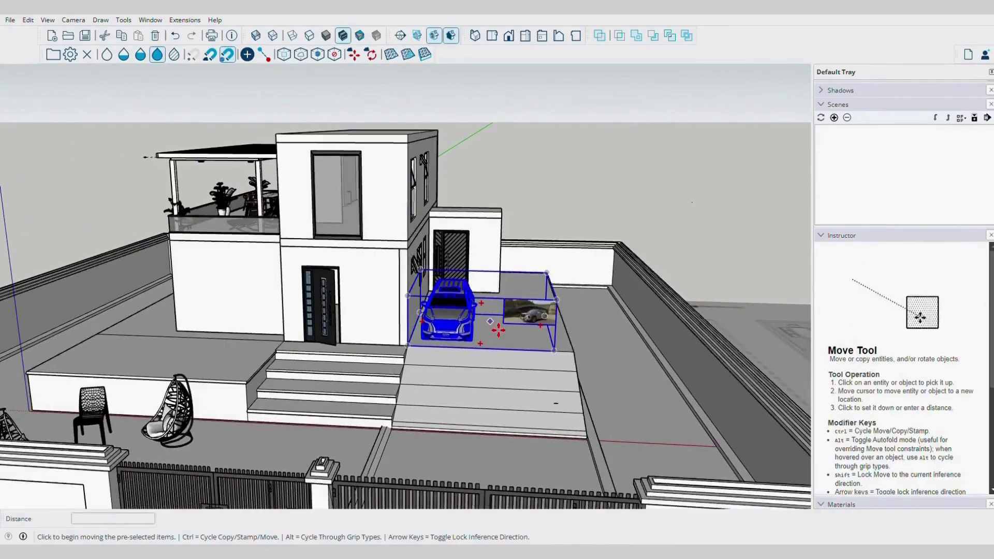
Open the placed SUV component and delete the reference photo next to the car
key(space)
click(435, 296)
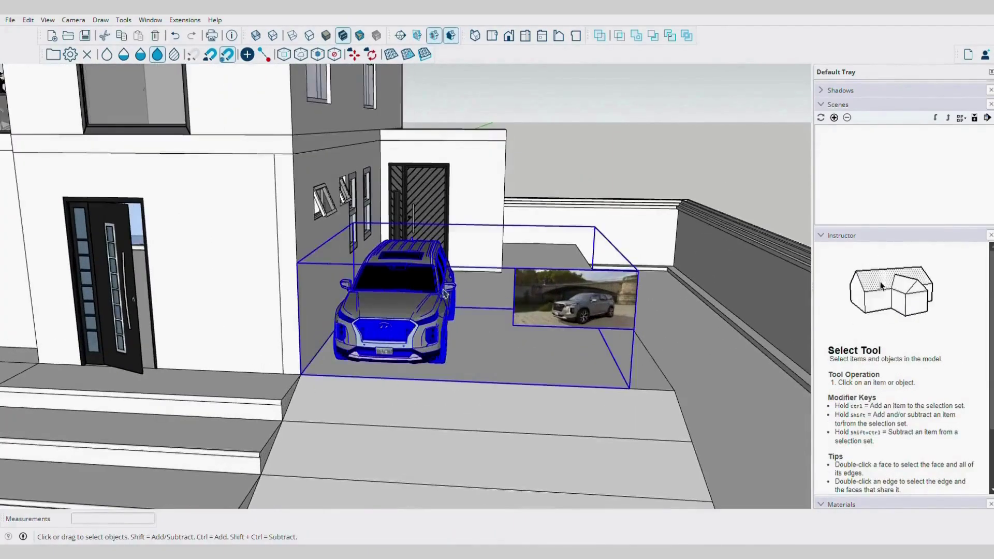
double_click(583, 294)
click(588, 291)
key(Delete)
Place a second SUV beside the first one on the raised parking area above the ramp
scroll(413, 294, up, 2)
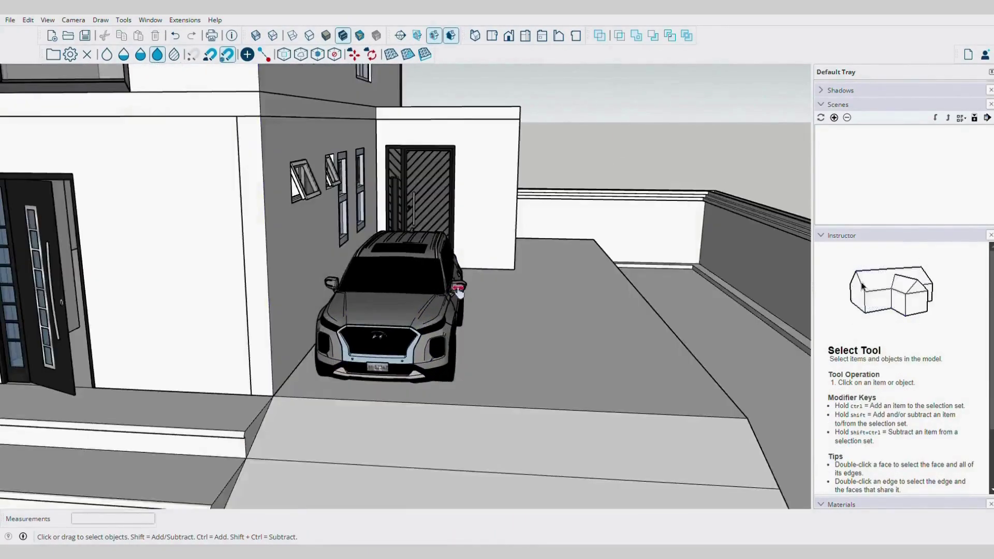
click(394, 311)
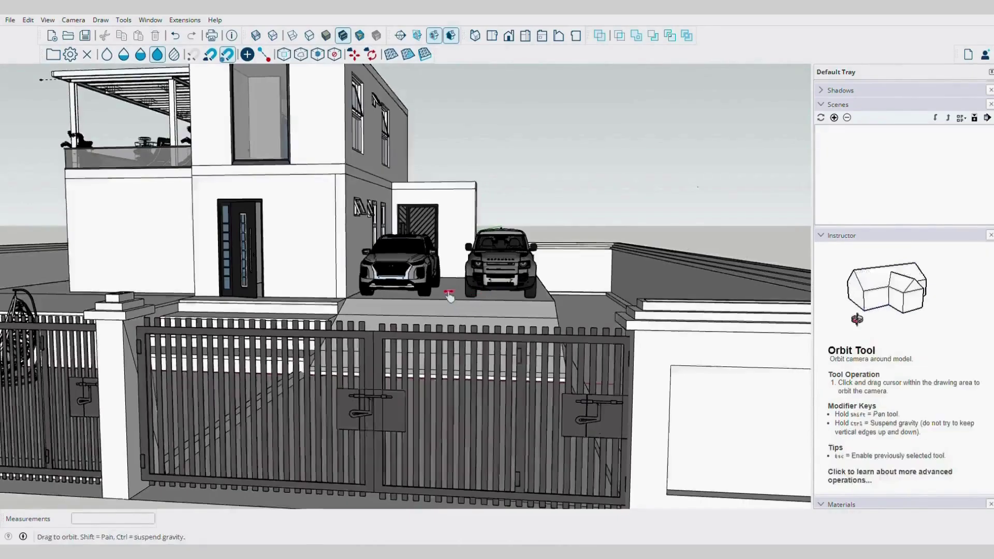
scroll(452, 296, up, 5)
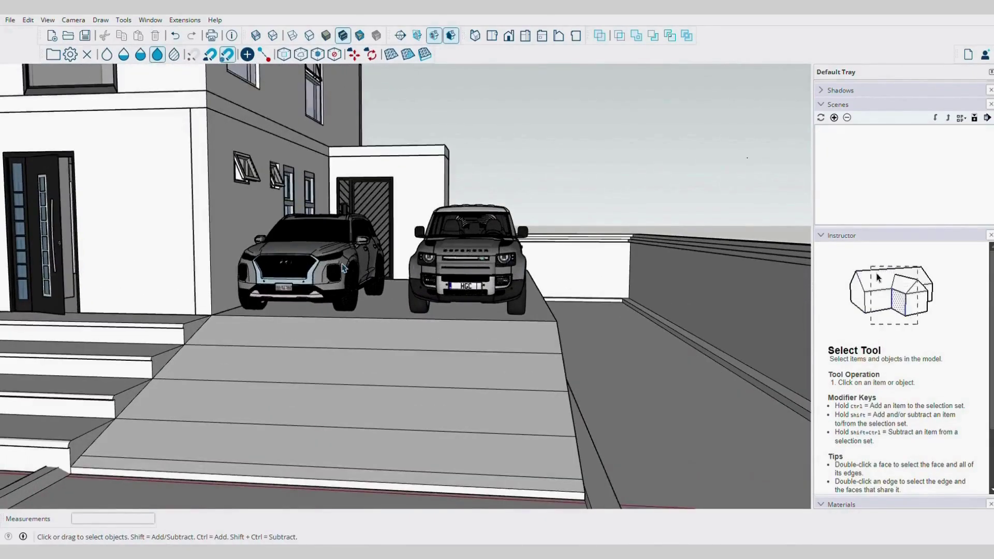
click(343, 269)
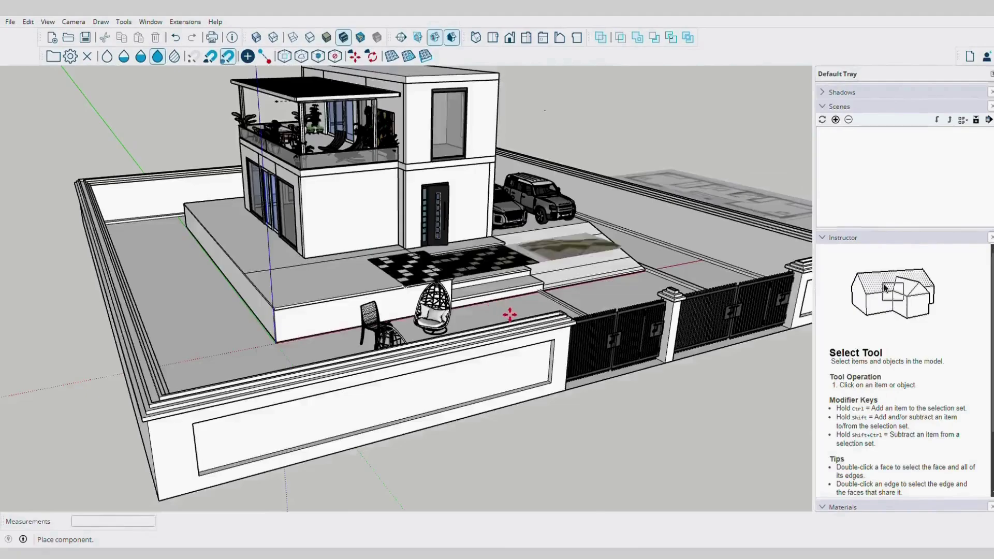
Place the checkered cobblestone-and-grass paving in the front yard behind the boundary wall and move it against the walkway kerb
middle_drag(510, 314, 384, 370)
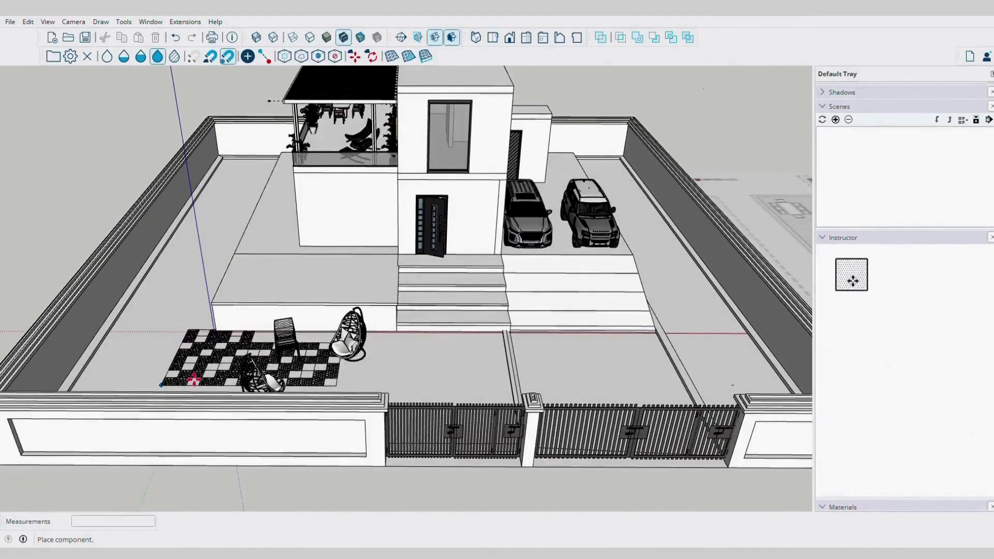
click(194, 379)
scroll(310, 394, up, 4)
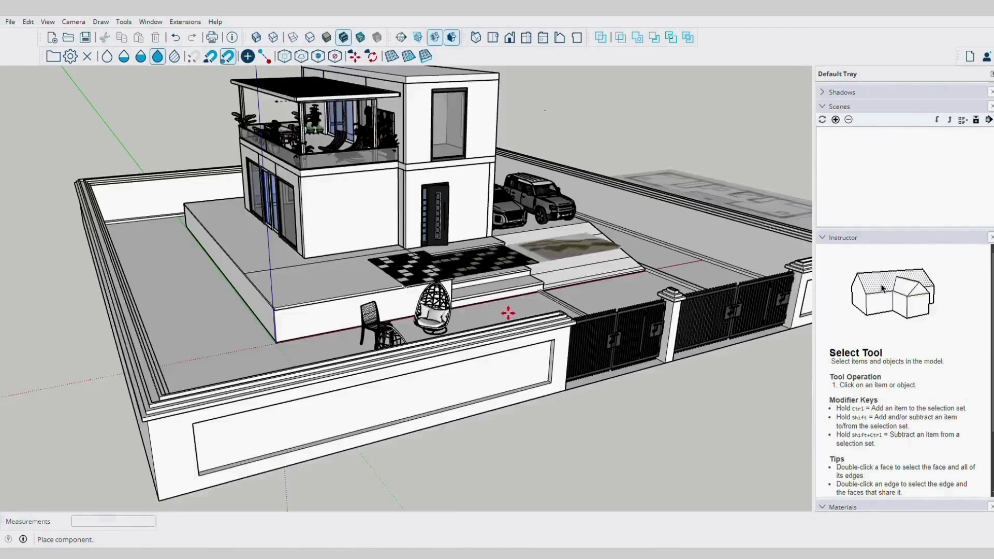
middle_drag(508, 312, 417, 356)
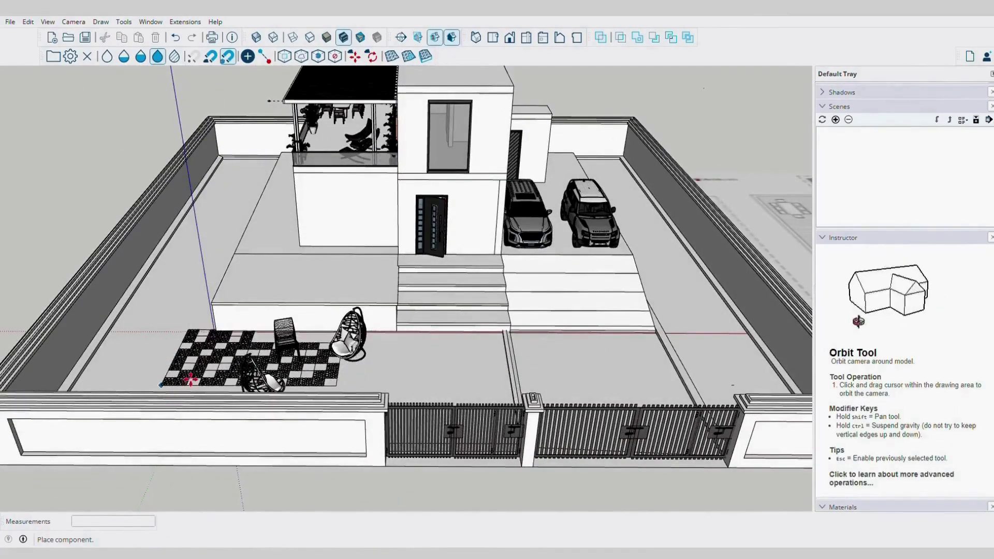
click(191, 379)
scroll(284, 394, up, 8)
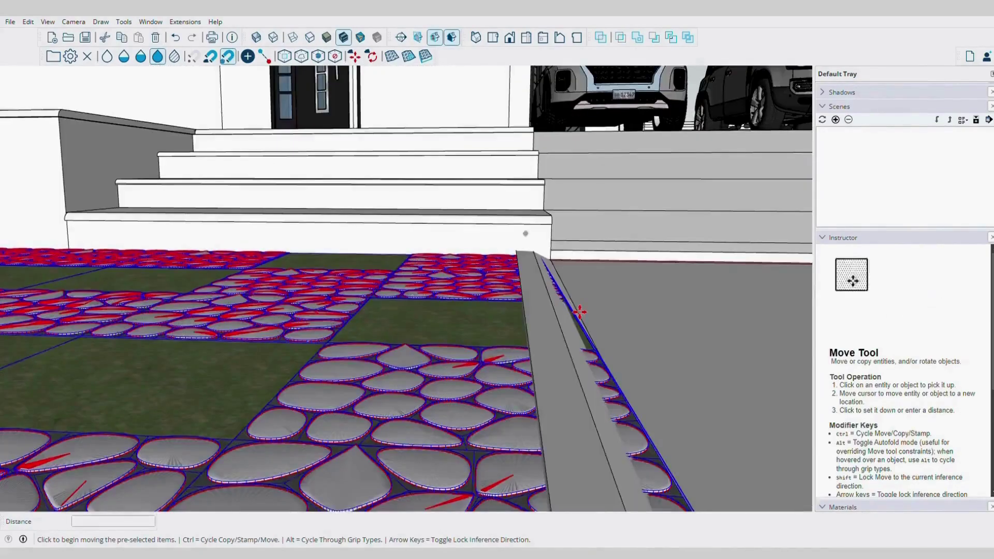
click(580, 311)
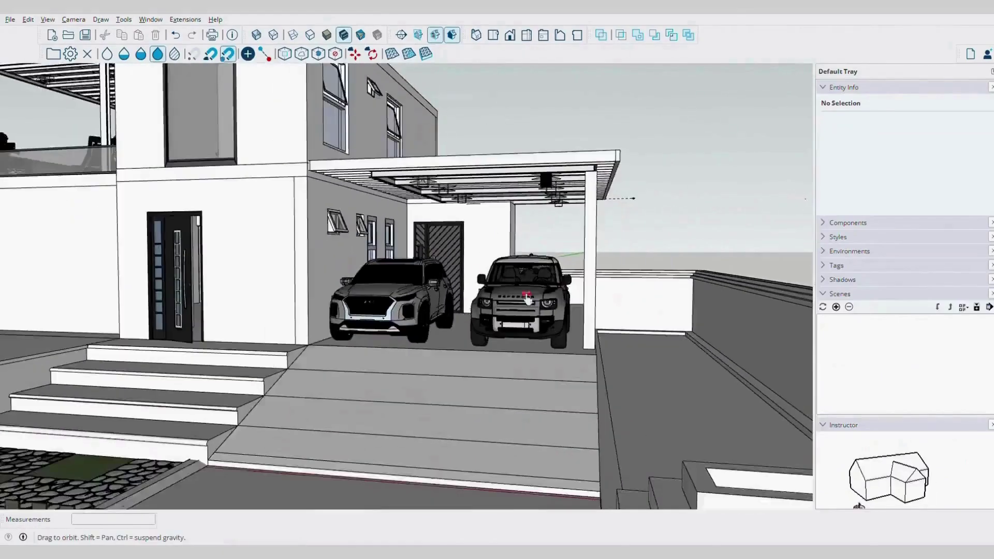
scroll(404, 259, up, 10)
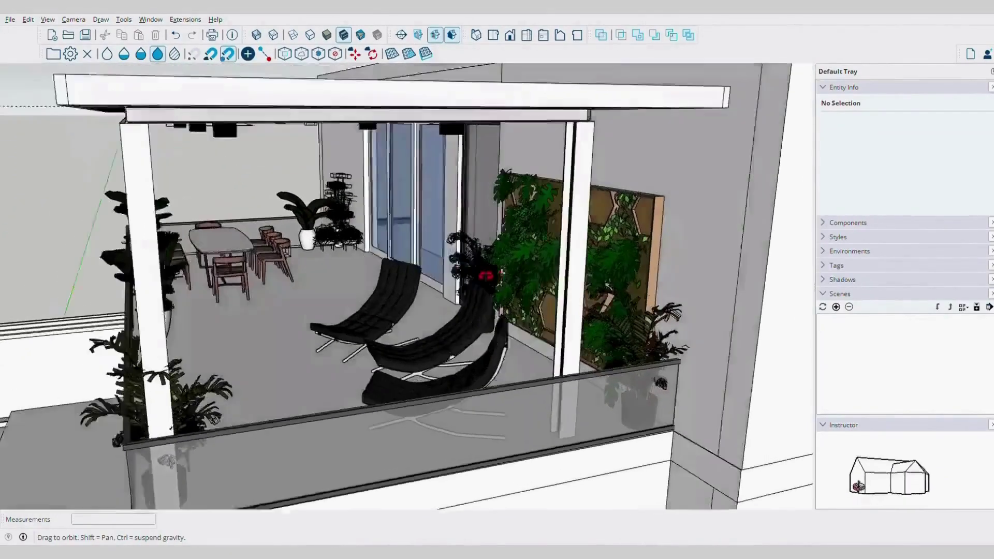
middle_drag(485, 275, 402, 264)
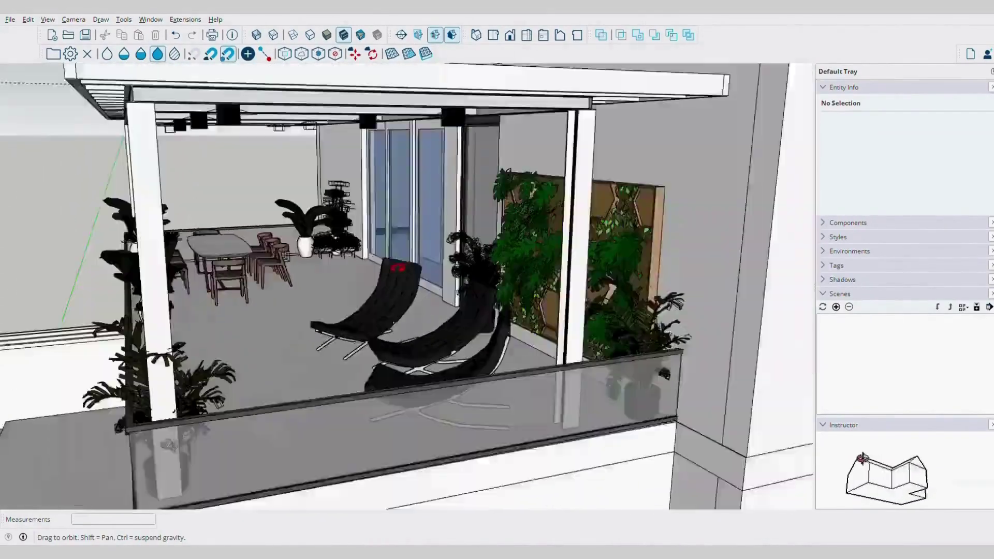
scroll(373, 249, down, 5)
shift+middle_drag(776, 373, 473, 216)
scroll(425, 201, down, 2)
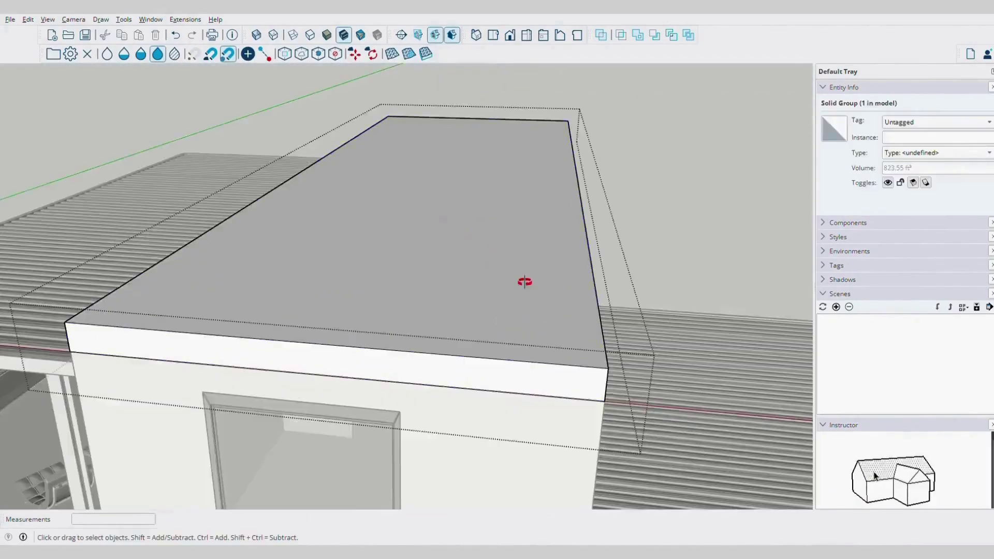
double_click(523, 266)
click(510, 248)
key(f)
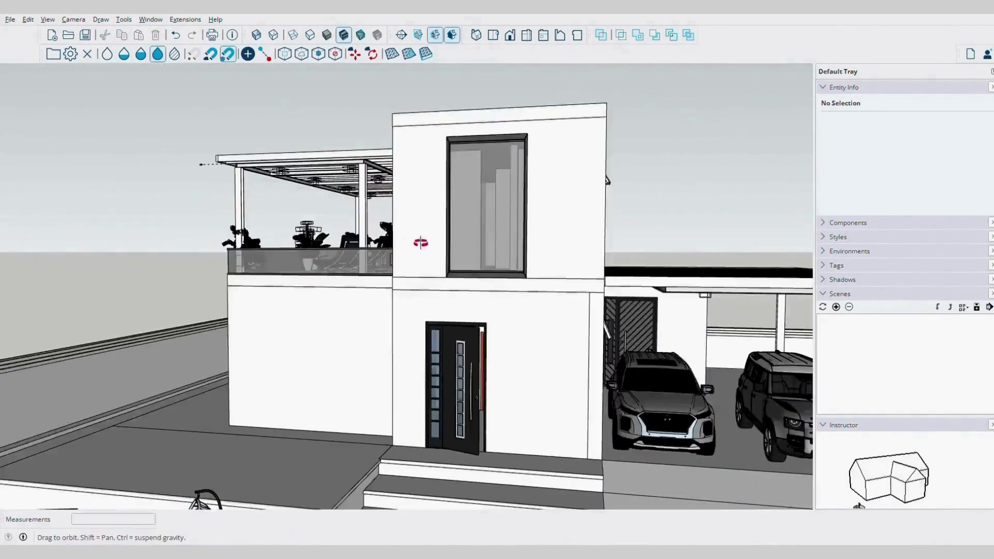
Open the roof slab group above the upper floor and offset the outline of its top face for an overhang
mouse_move(422, 231)
middle_down()
mouse_move(148, 142)
mouse_move(442, 258)
mouse_move(595, 285)
mouse_move(445, 259)
middle_up()
scroll(446, 259, down, 3)
mouse_move(673, 363)
shift+middle_down()
mouse_move(375, 201)
mouse_move(305, 207)
mouse_move(403, 223)
shift+middle_up()
scroll(429, 236, down, 3)
scroll(403, 223, down, 3)
mouse_move(373, 93)
shift+middle_down()
mouse_move(452, 191)
mouse_move(485, 261)
shift+middle_up()
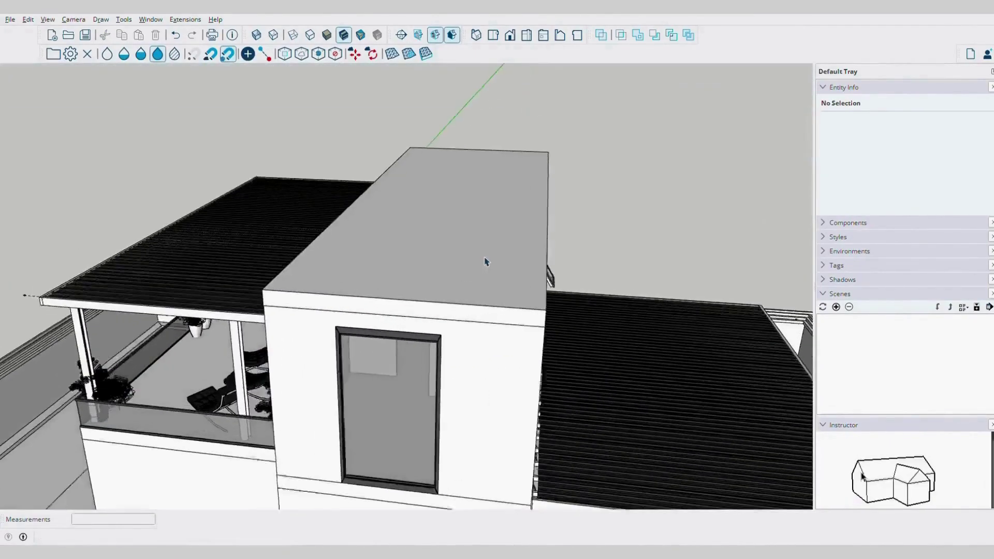
scroll(486, 262, up, 4)
double_click(495, 260)
middle_drag(520, 290, 527, 270)
click(528, 270)
click(7, 238)
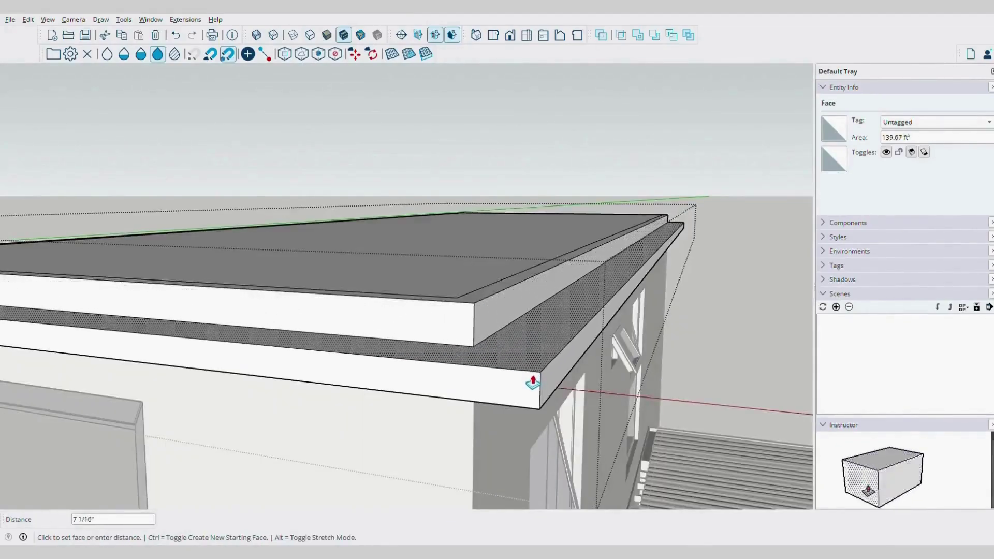
Push/pull the outer rim face of the roof slab into an overhanging ledge and exit the roof group
click(532, 386)
key(ctrl+z)
click(533, 329)
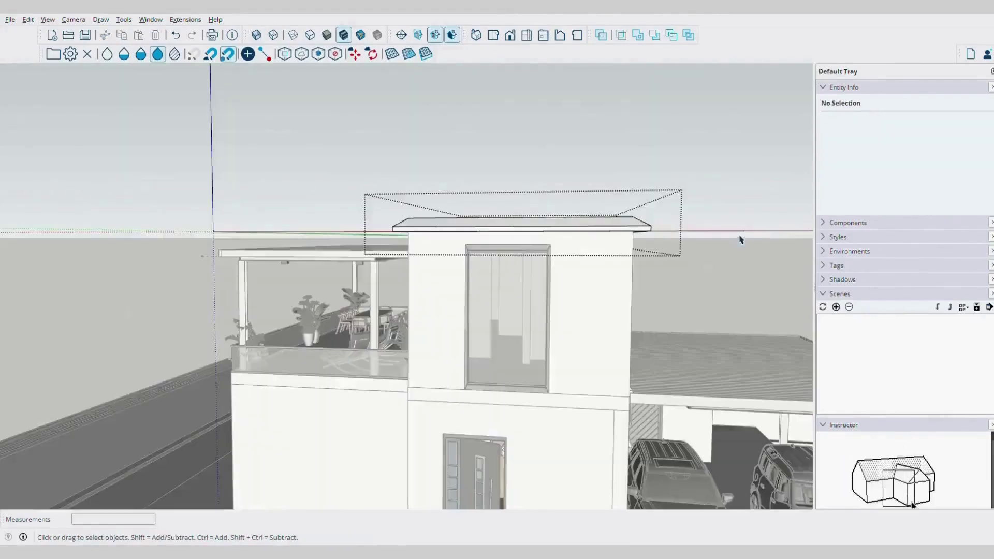
mouse_move(497, 274)
middle_down()
mouse_move(516, 261)
mouse_move(508, 282)
middle_up()
scroll(514, 260, down, 5)
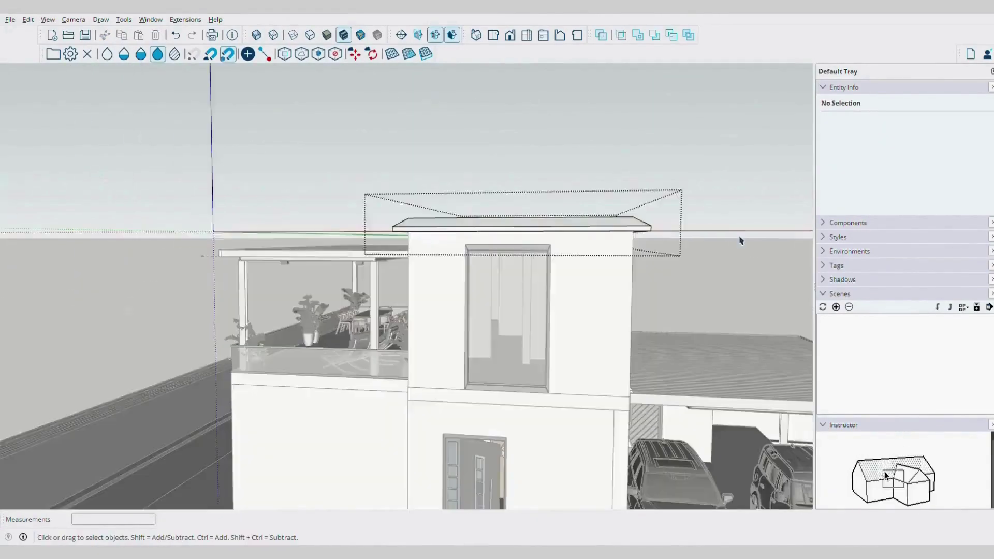
click(740, 238)
Position the exterior wall sconce on the gate pillar beside the slatted gate
scroll(616, 340, down, 1)
shift+middle_drag(616, 341, 497, 271)
scroll(497, 271, down, 4)
scroll(544, 326, down, 2)
shift+middle_drag(544, 326, 506, 279)
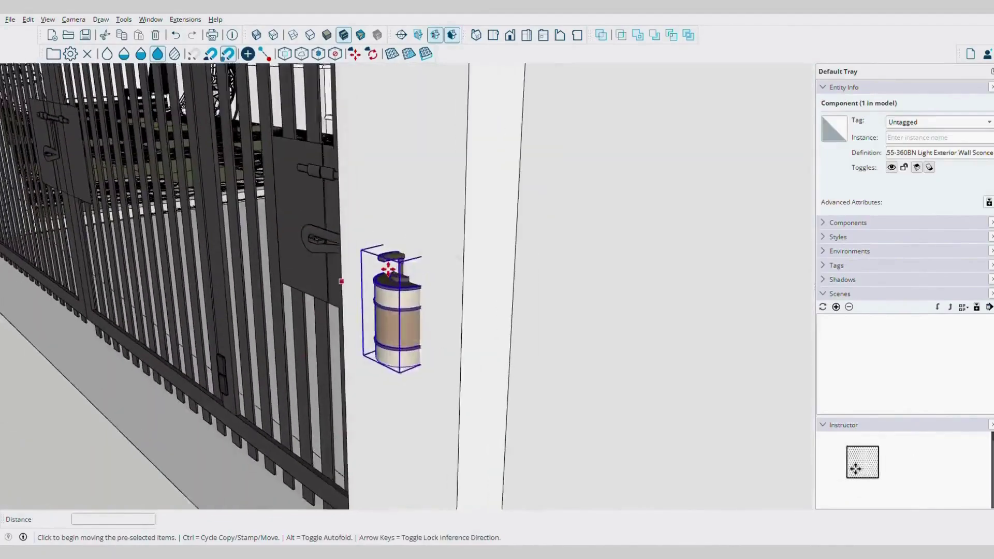
scroll(365, 241, up, 5)
middle_drag(366, 241, 331, 233)
scroll(388, 271, down, 3)
scroll(388, 270, up, 4)
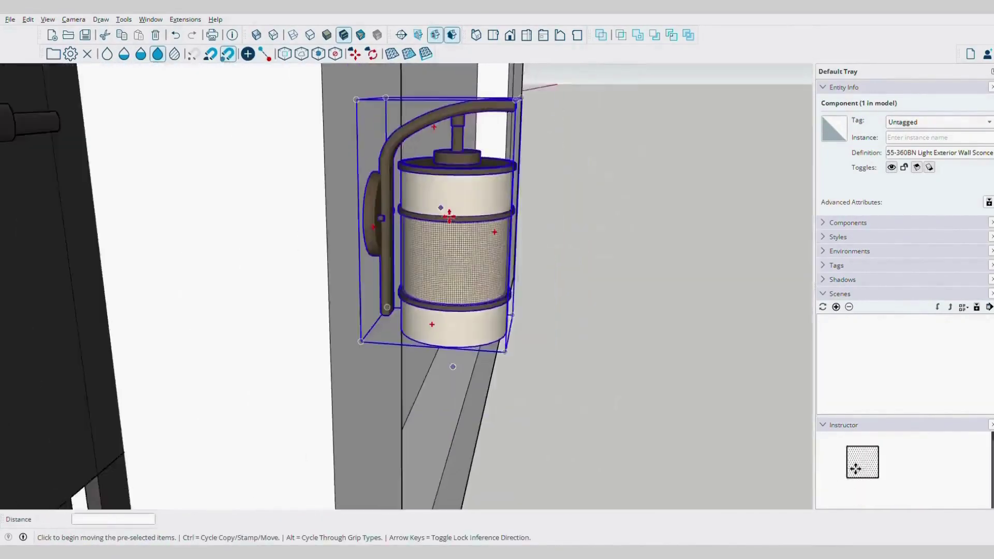
Copy the exterior wall sconce from the middle gate pillar across to the wall end at the other side of the gate
middle_drag(448, 215, 320, 269)
scroll(555, 257, down, 3)
scroll(446, 264, up, 5)
scroll(512, 262, down, 4)
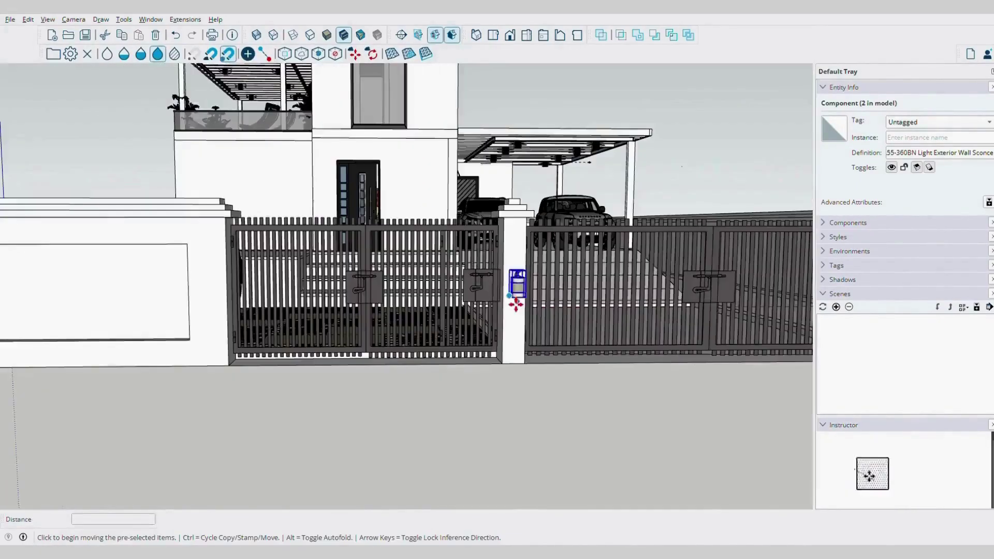
click(516, 304)
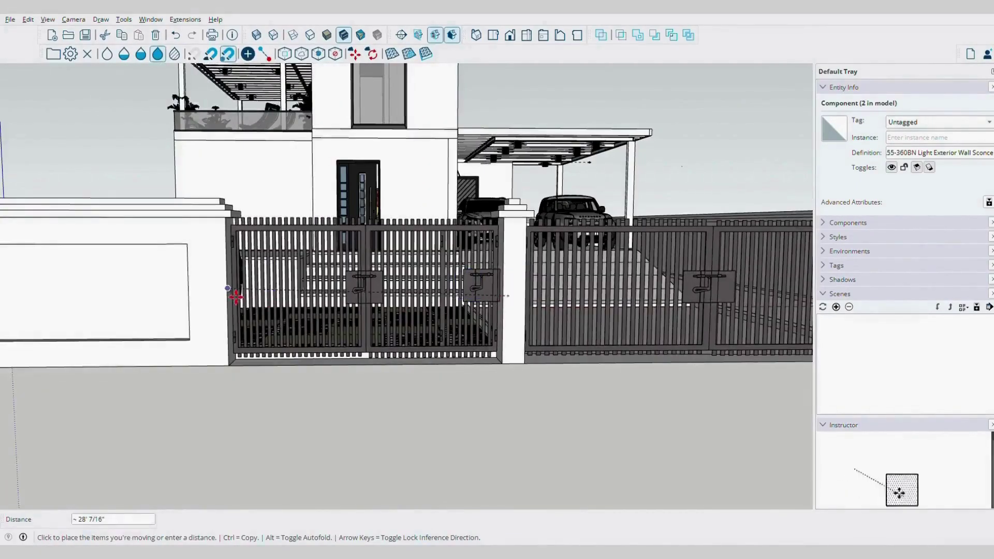
key(ctrl)
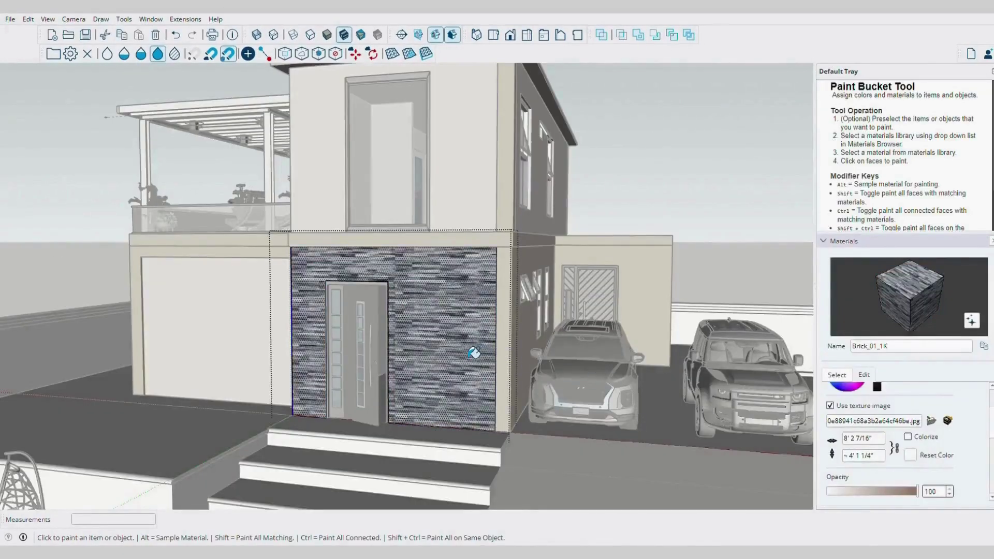
Paint the ground-floor corner, side wall, carport back wall and the band above them with the Brick_01_1K material
scroll(474, 353, up, 3)
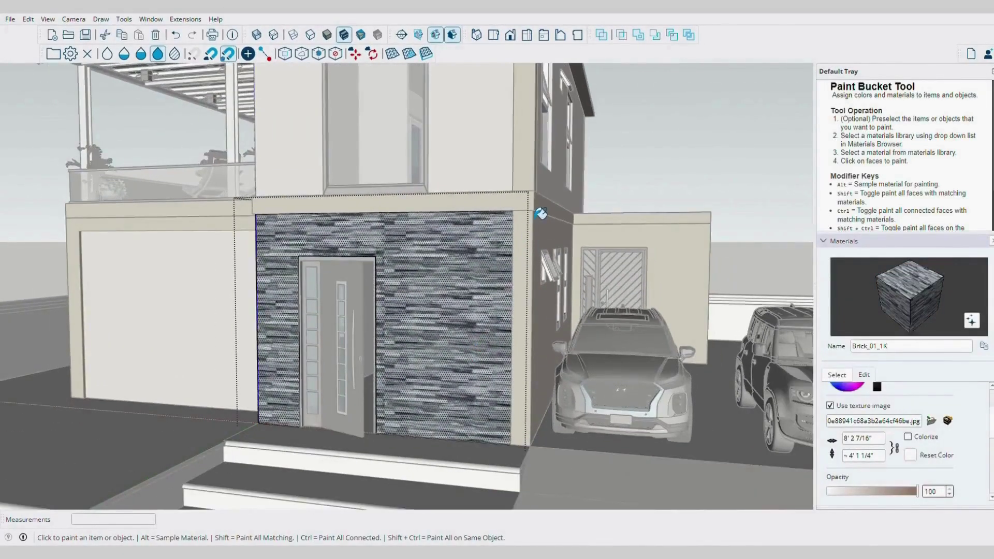
scroll(504, 279, up, 2)
key(ctrl+z)
scroll(504, 280, down, 2)
click(489, 276)
key(space)
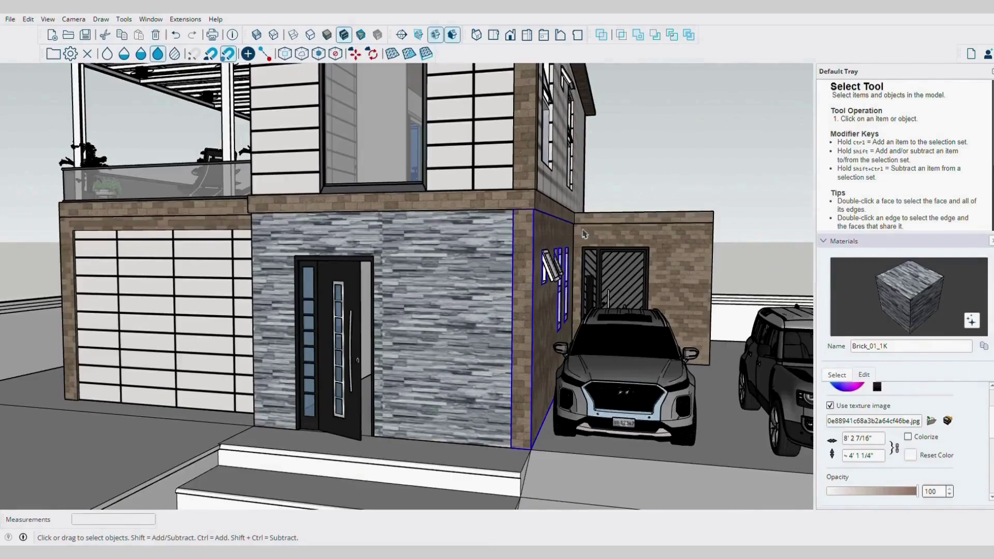
key(b)
click(556, 246)
click(578, 249)
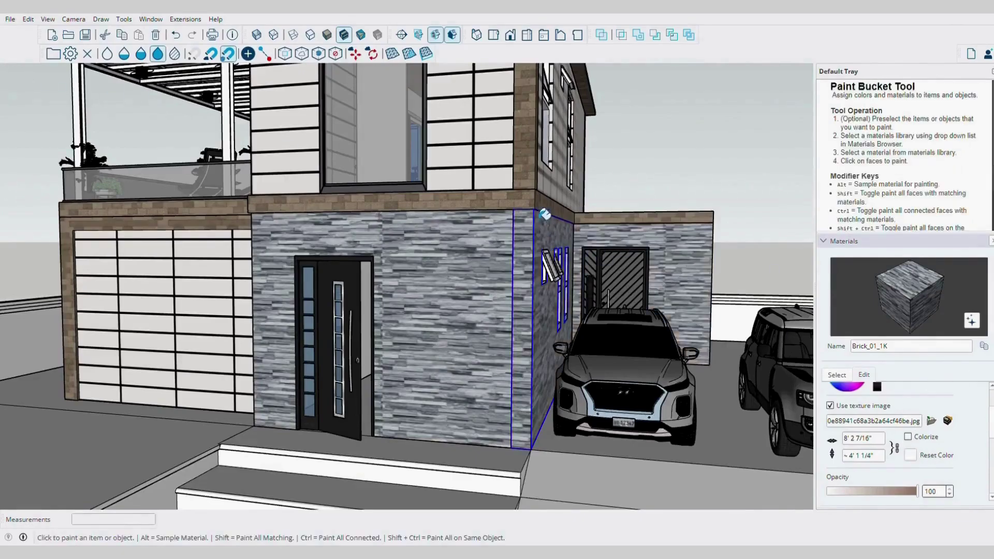
click(543, 210)
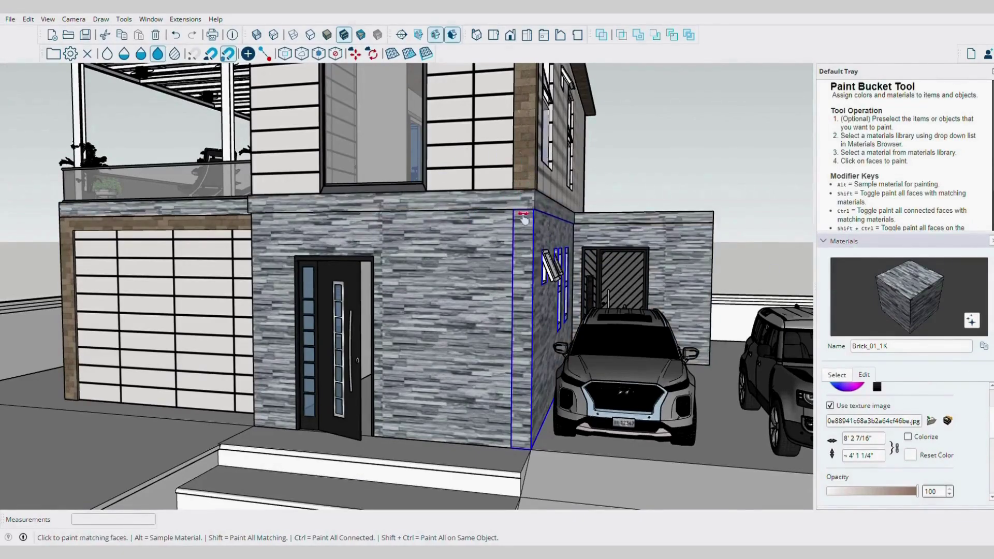
Open the upper-floor wall group and paint its corner strip with the Brick_01_1K material
middle_drag(521, 217, 518, 255)
scroll(523, 261, up, 3)
key(space)
double_click(523, 261)
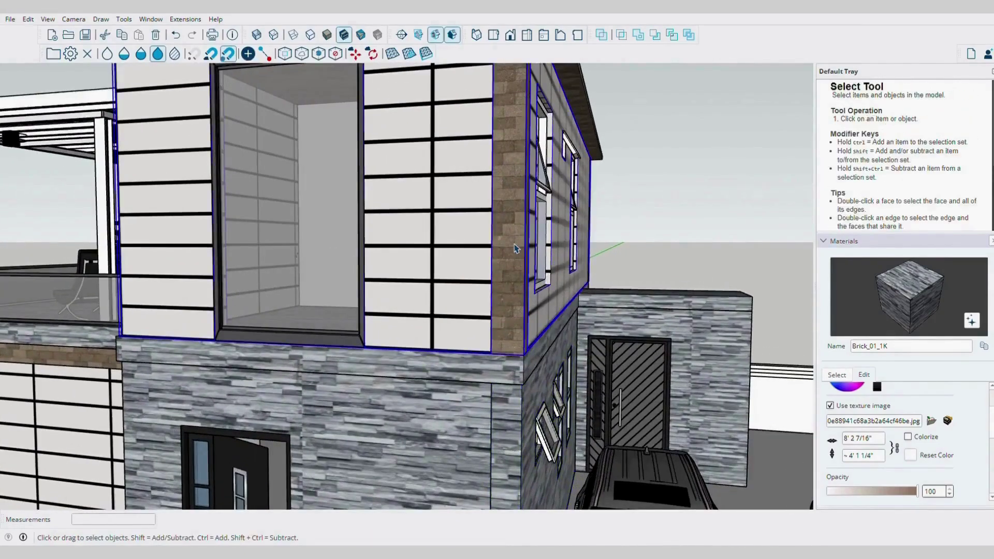
scroll(523, 217, up, 3)
key(b)
click(523, 177)
Sample the upper facade's Brick_Stack_Bond_2K material, replace its texture with the plain exterior tile image and set the texture size to 16'
mouse_move(515, 223)
middle_down()
mouse_move(388, 230)
mouse_move(259, 212)
middle_up()
scroll(259, 212, down, 5)
alt+click(477, 230)
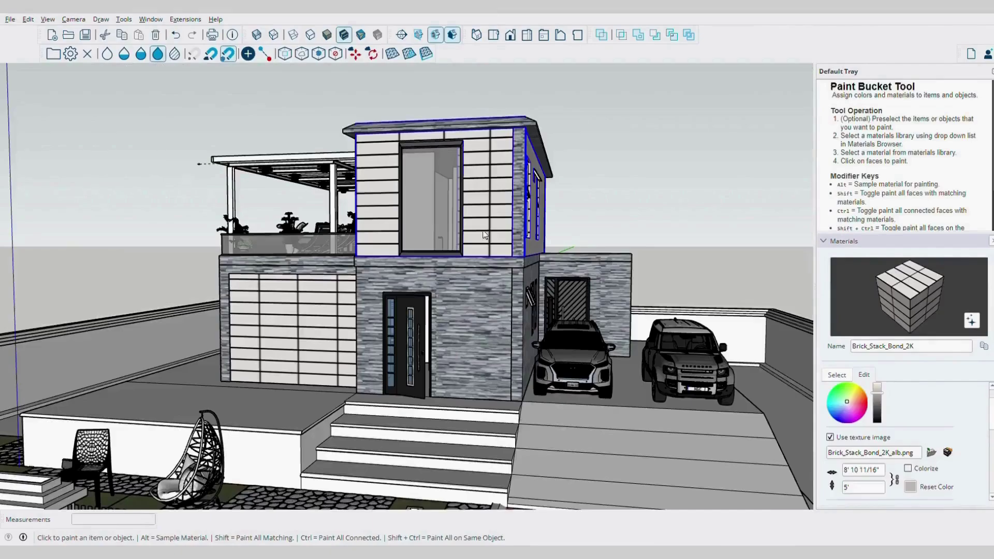
click(610, 366)
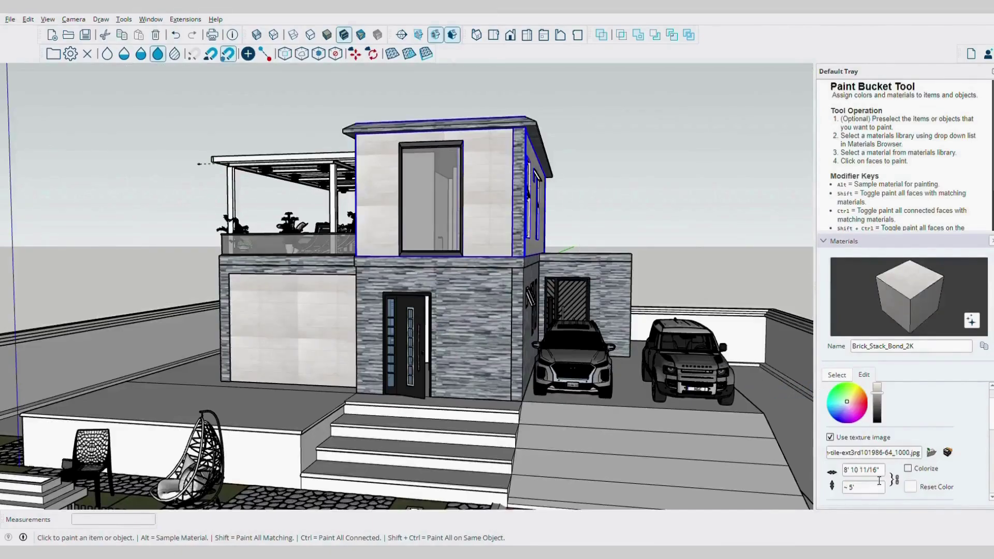
text(16')
key(Return)
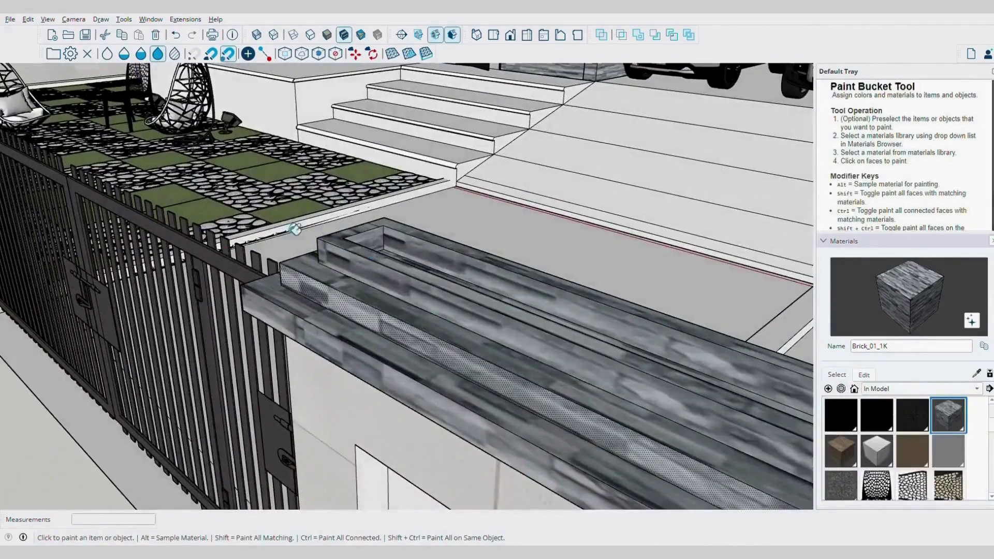
Paint the carport's posts and beams with the dark Wood_Planks_01_1K material and exit the carport group
middle_drag(173, 211, 531, 269)
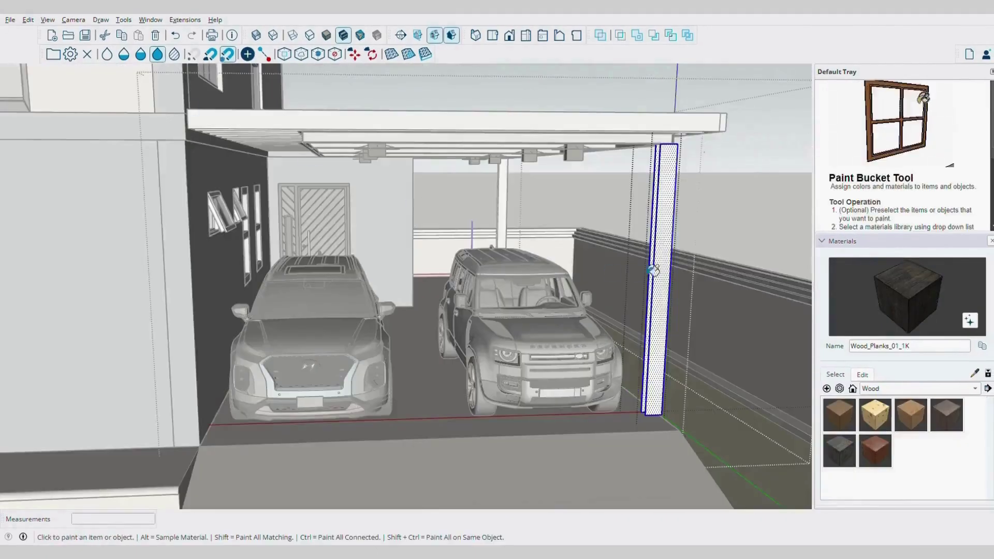
click(668, 197)
key(space)
middle_drag(578, 163, 528, 158)
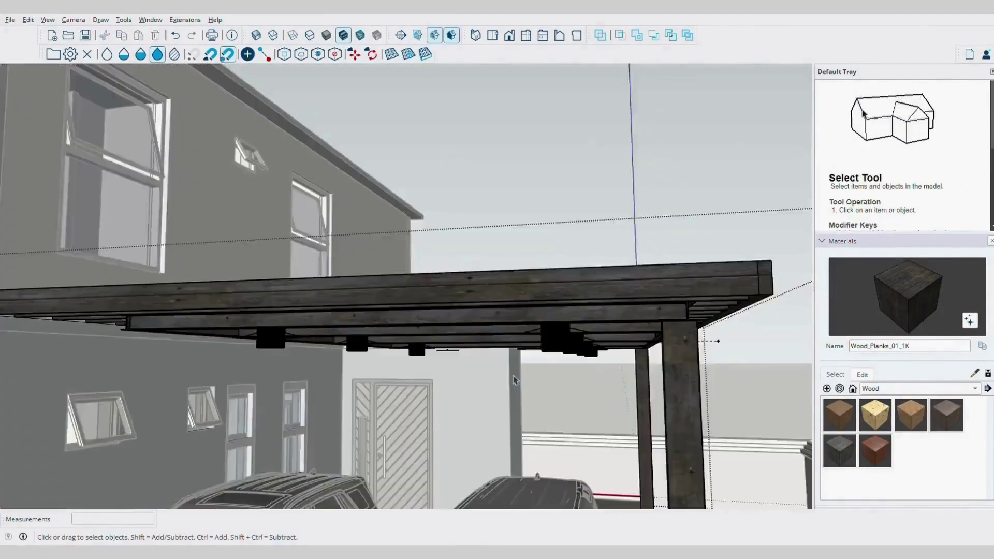
scroll(520, 386, down, 3)
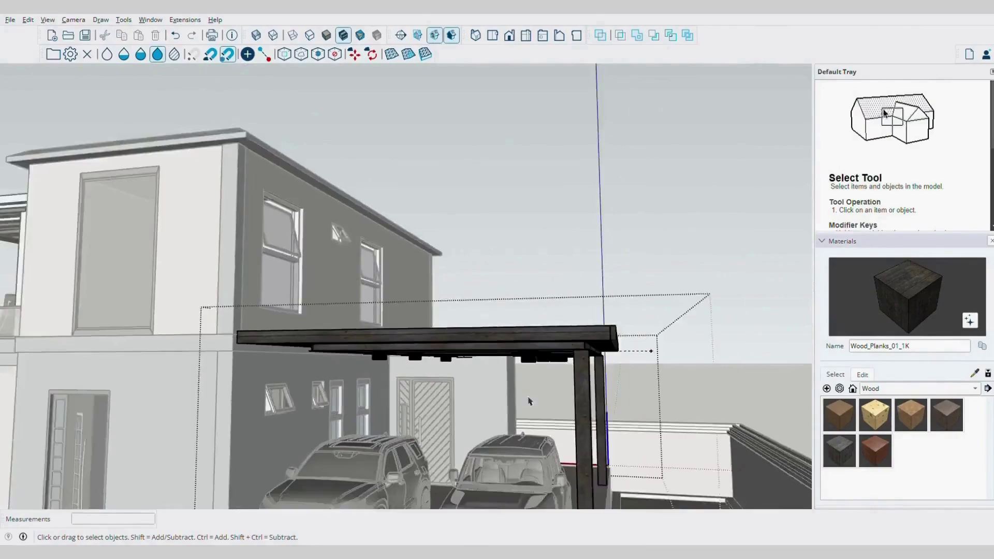
scroll(468, 325, up, 5)
click(506, 419)
scroll(490, 270, down, 8)
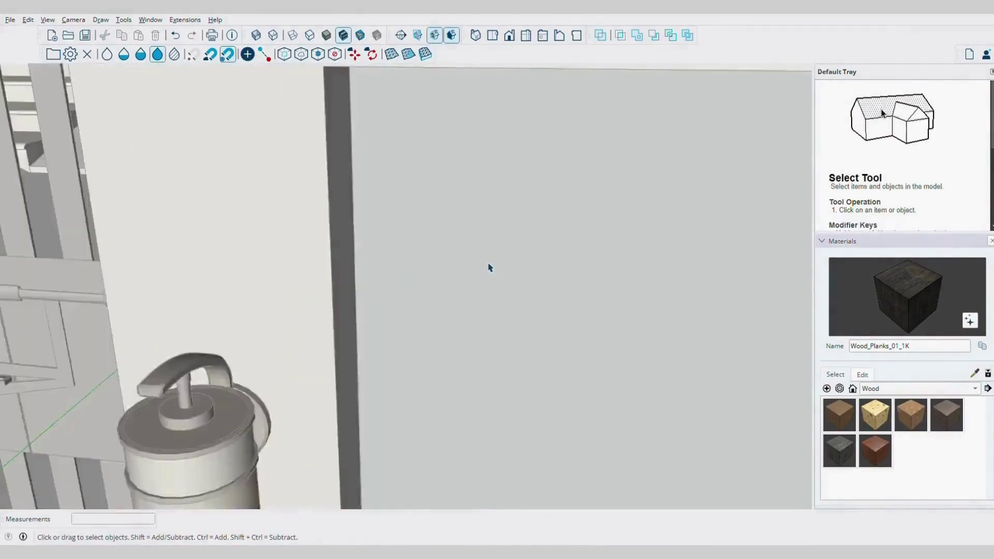
middle_drag(490, 270, 553, 227)
scroll(497, 275, down, 5)
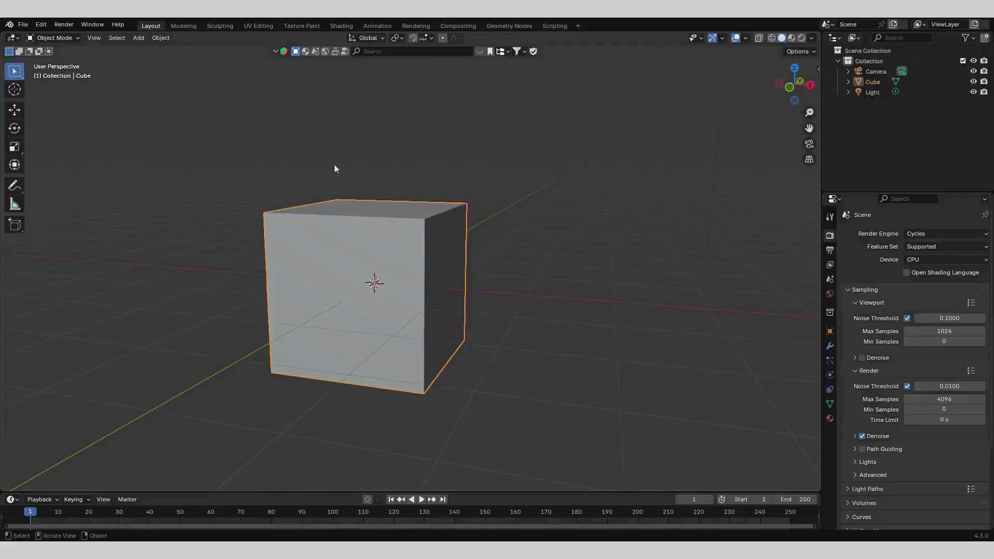
Switch to Blender and import the house 7 model into the scene
scroll(481, 234, up, 2)
click(23, 24)
mouse_move(51, 172)
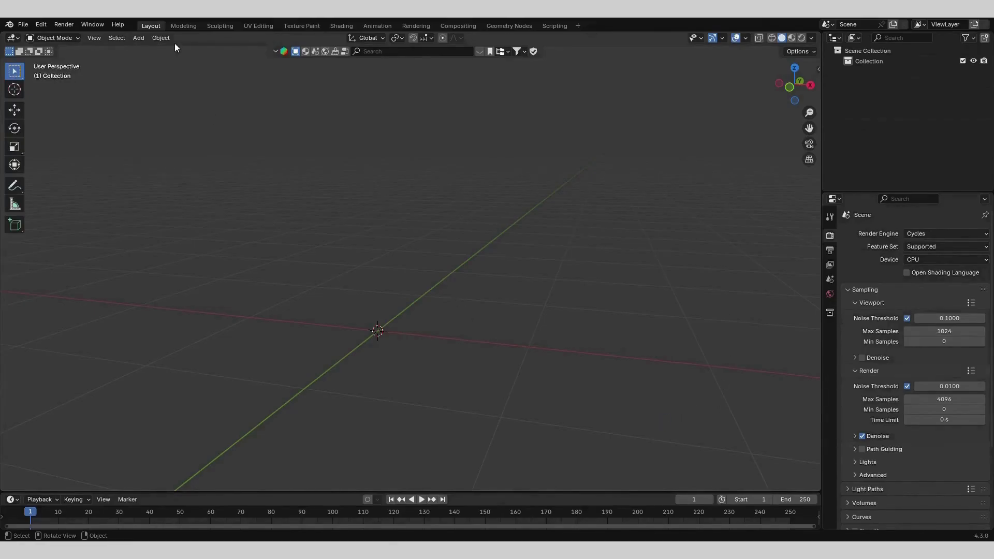
Examine the imported house model from the yard paving out to the front gates and carport
scroll(489, 202, down, 20)
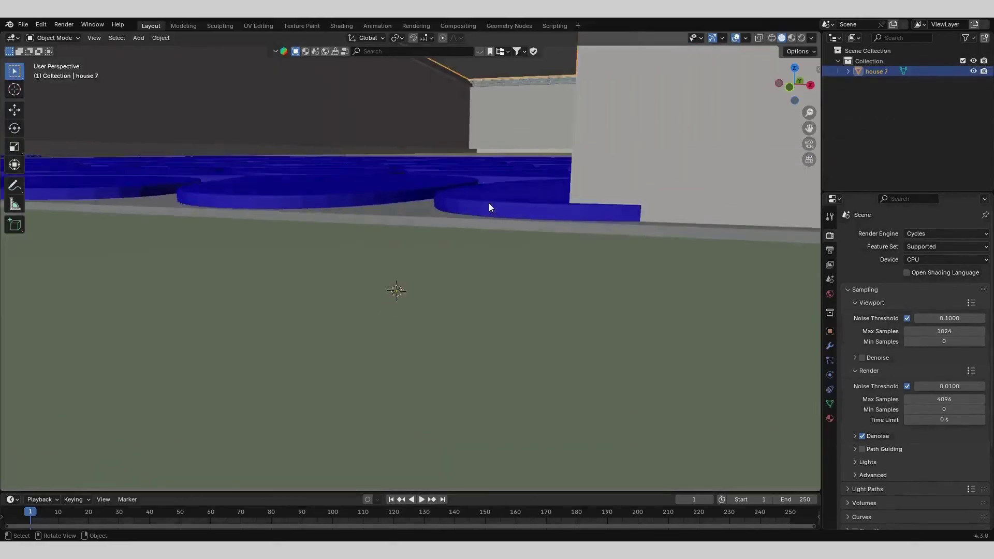
mouse_move(488, 203)
middle_down()
mouse_move(539, 268)
mouse_move(518, 221)
mouse_move(436, 284)
mouse_move(480, 268)
mouse_move(440, 256)
mouse_move(482, 250)
mouse_move(443, 277)
mouse_move(508, 255)
mouse_move(460, 252)
mouse_move(465, 241)
mouse_move(499, 256)
mouse_move(479, 247)
middle_up()
click(487, 201)
scroll(461, 259, up, 4)
scroll(479, 268, up, 4)
click(483, 251)
scroll(483, 251, down, 4)
scroll(508, 256, down, 4)
scroll(508, 256, up, 4)
scroll(465, 241, down, 3)
scroll(465, 241, up, 2)
scroll(479, 247, up, 4)
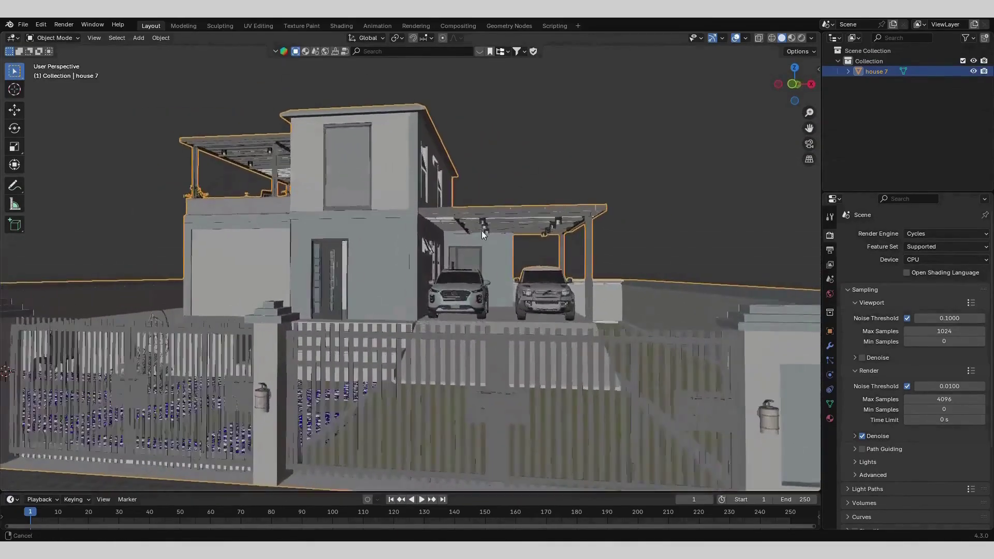
Show the viewport rendered with a different HDRI lighting and enable viewport denoising
click(801, 39)
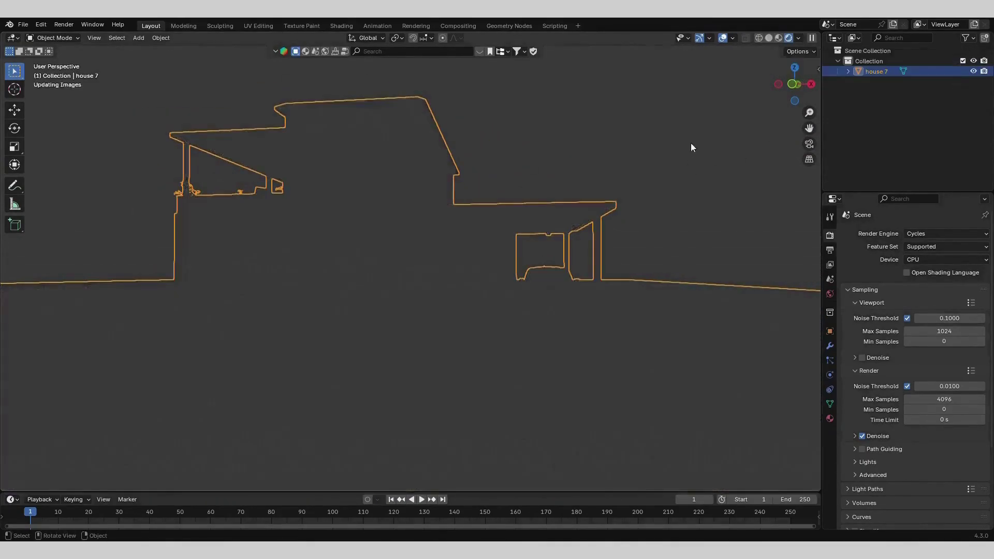
click(798, 38)
click(740, 135)
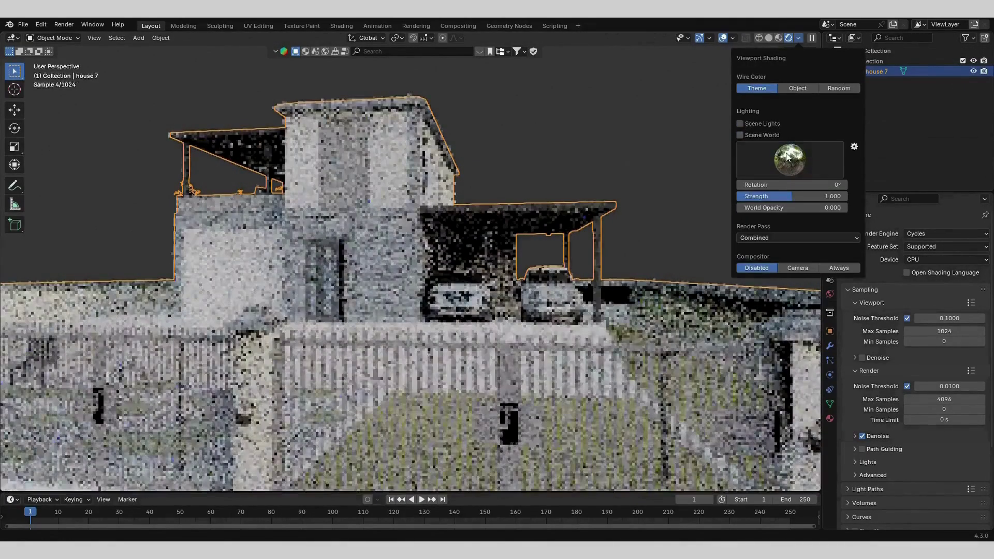
click(766, 166)
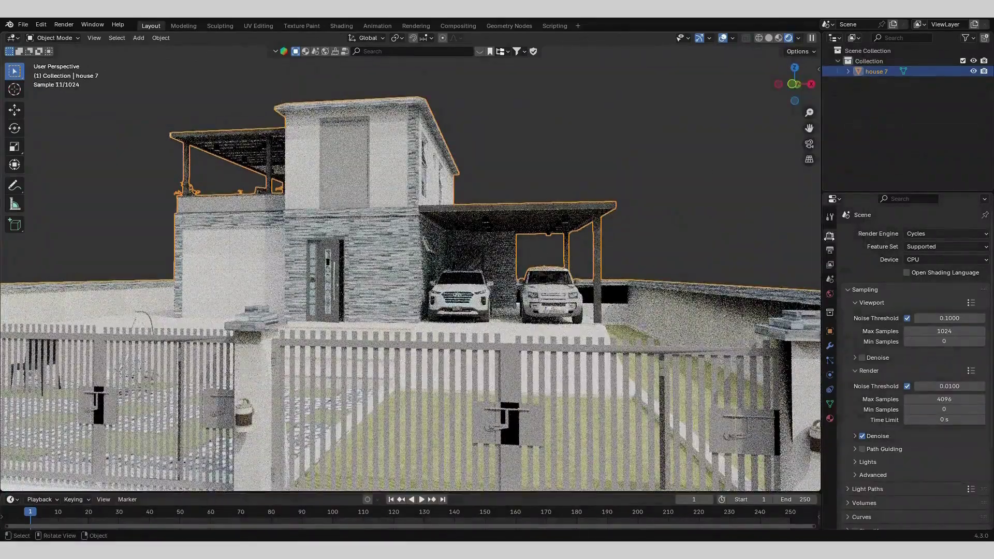
click(861, 357)
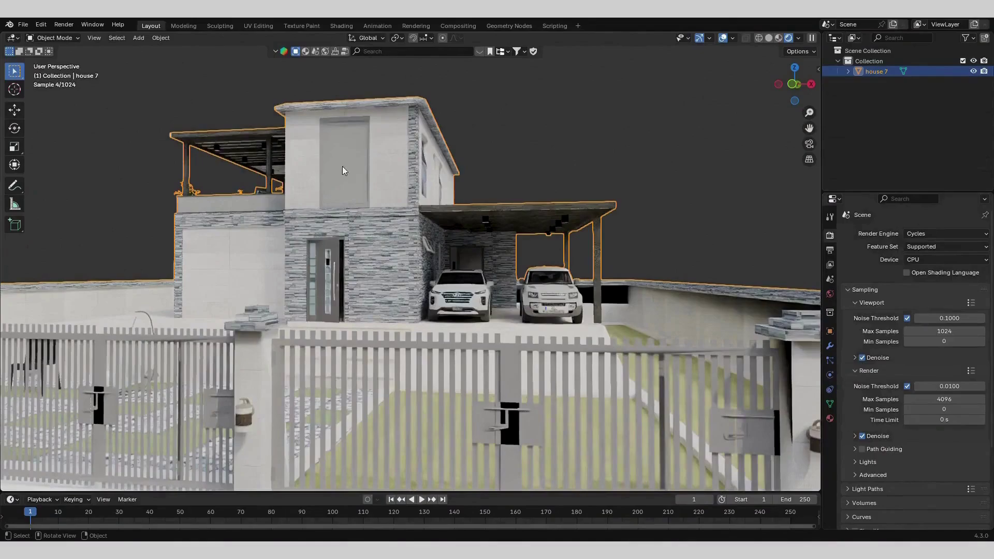
Examine the rendered house and its yard from several angles
middle_drag(524, 341, 354, 350)
scroll(311, 332, up, 5)
middle_drag(303, 329, 604, 264)
mouse_move(532, 280)
middle_down()
mouse_move(402, 275)
mouse_move(442, 269)
mouse_move(542, 287)
middle_up()
scroll(541, 286, up, 5)
middle_drag(539, 253, 697, 212)
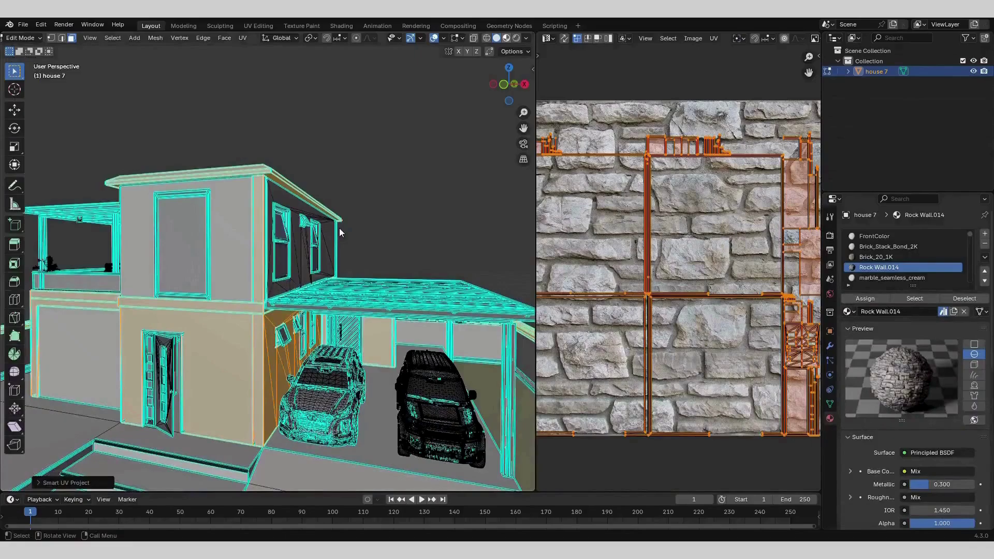
Display the material preview and set the Rock Wall.014 texture mapping scale to 40 on X, Y and Z
key(z)
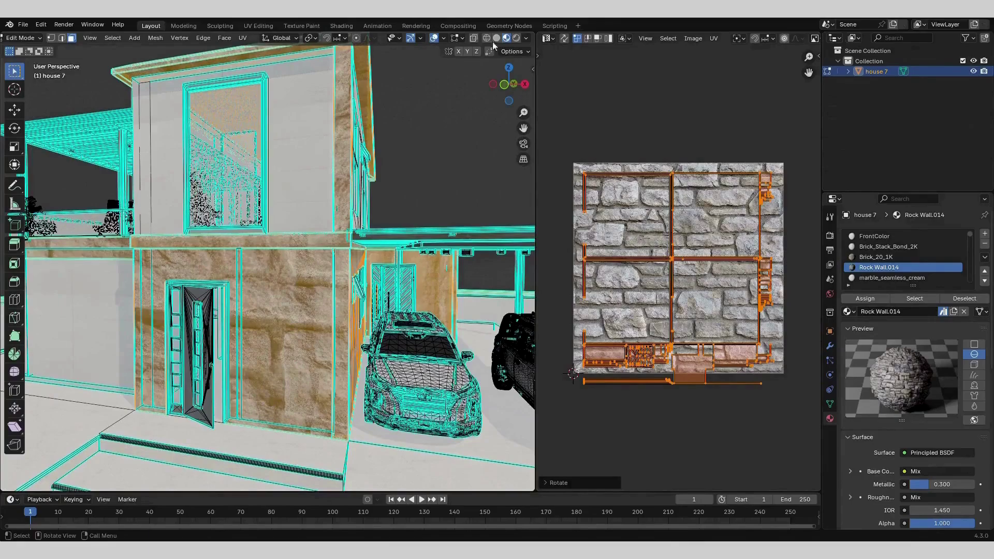
click(547, 44)
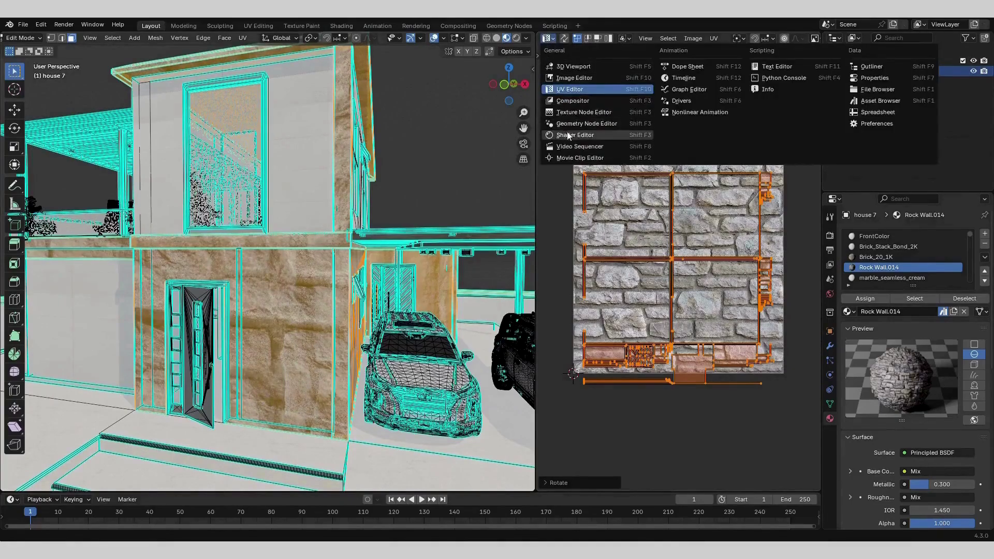
click(569, 136)
double_click(694, 243)
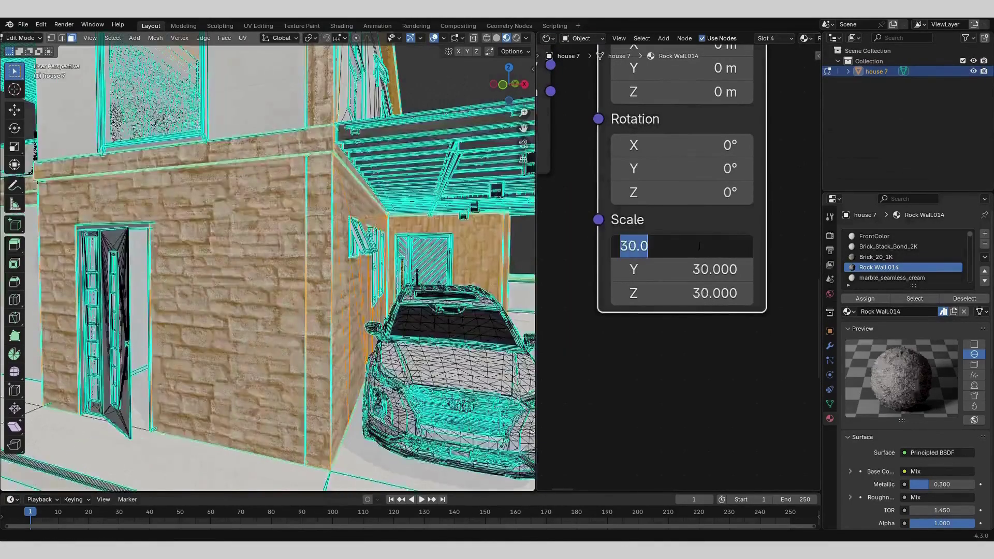
text(40)
key(Return)
double_click(720, 276)
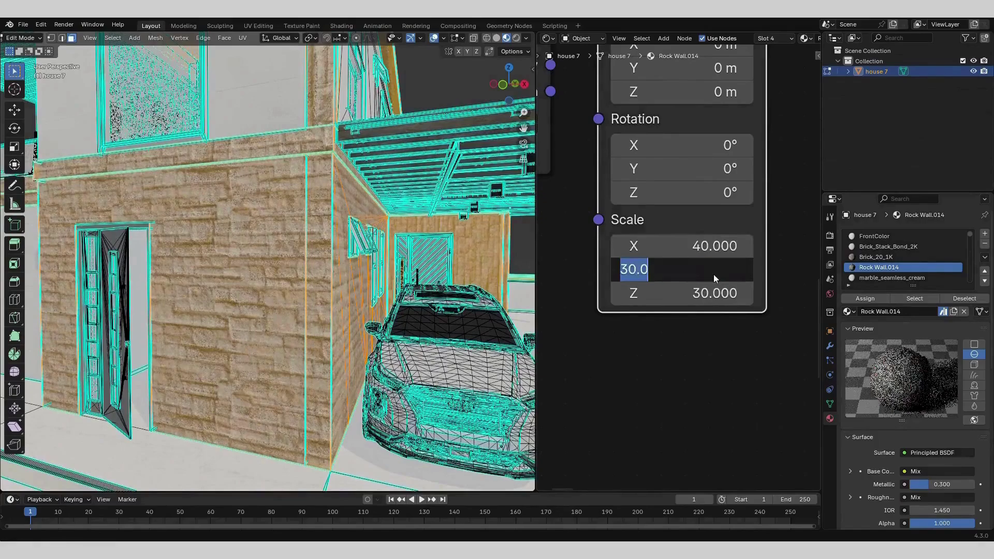
text(40)
key(Return)
double_click(697, 293)
text(40)
key(Return)
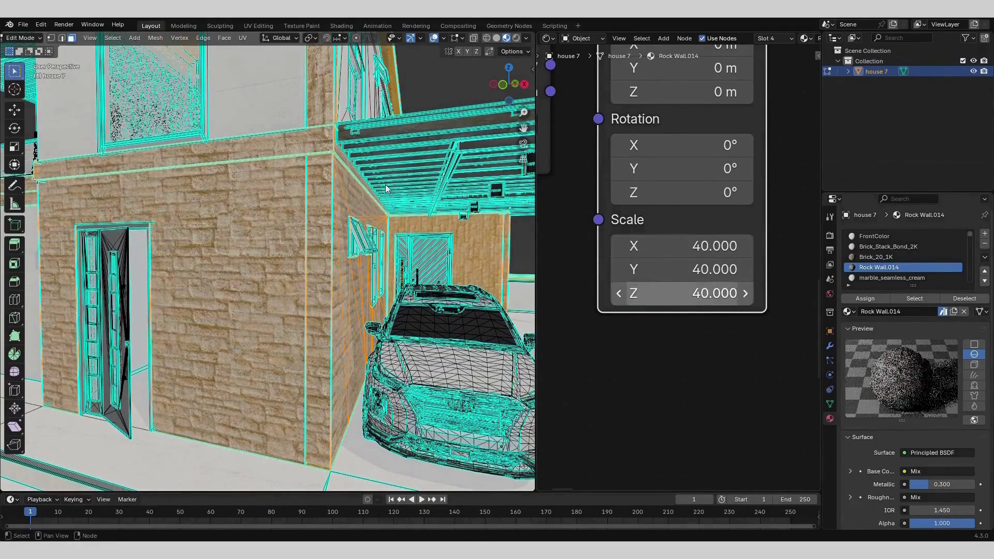
scroll(333, 271, down, 7)
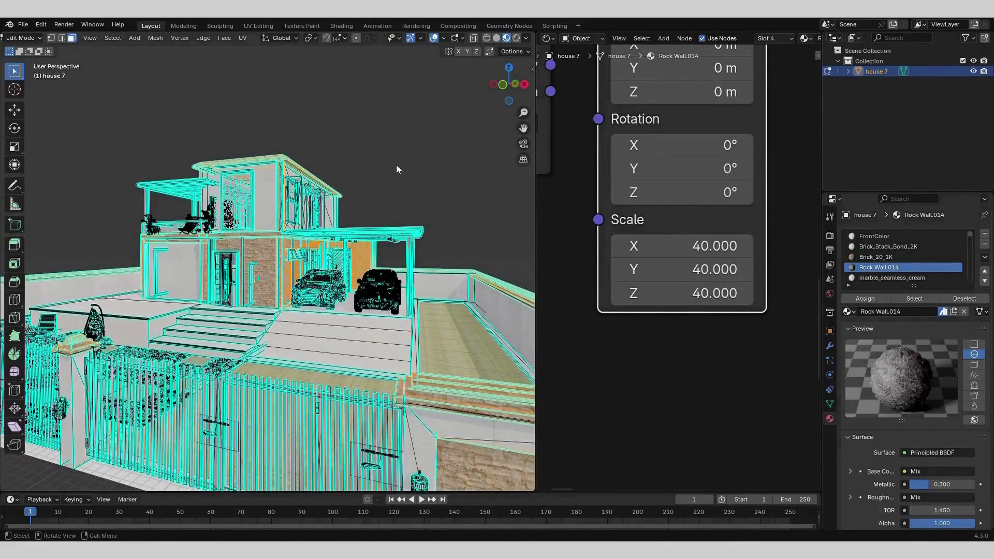
click(35, 39)
click(34, 50)
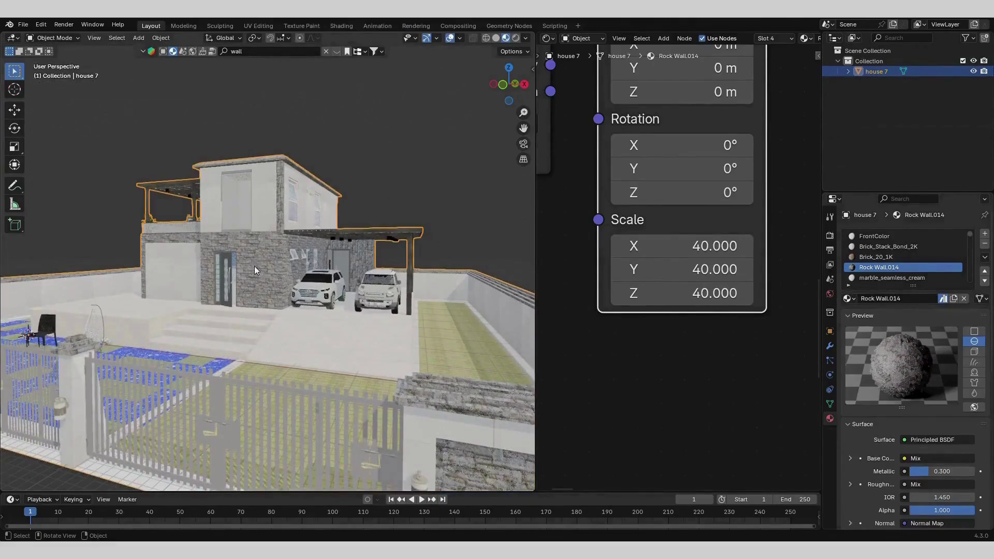
Rotate the UVs of the stone wall face around the carport's rear door by 90°
scroll(249, 266, up, 5)
key(Tab)
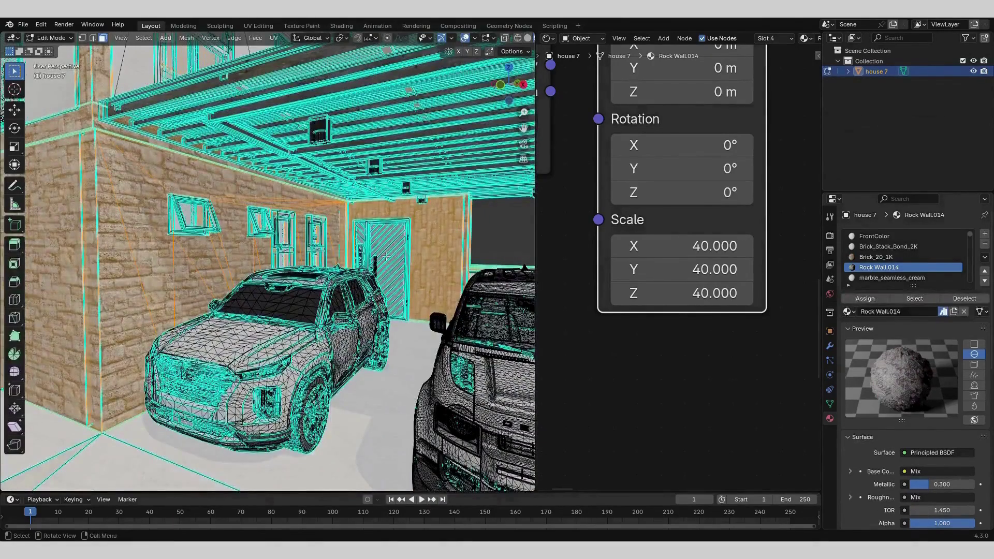
middle_drag(452, 222, 435, 253)
scroll(357, 295, up, 5)
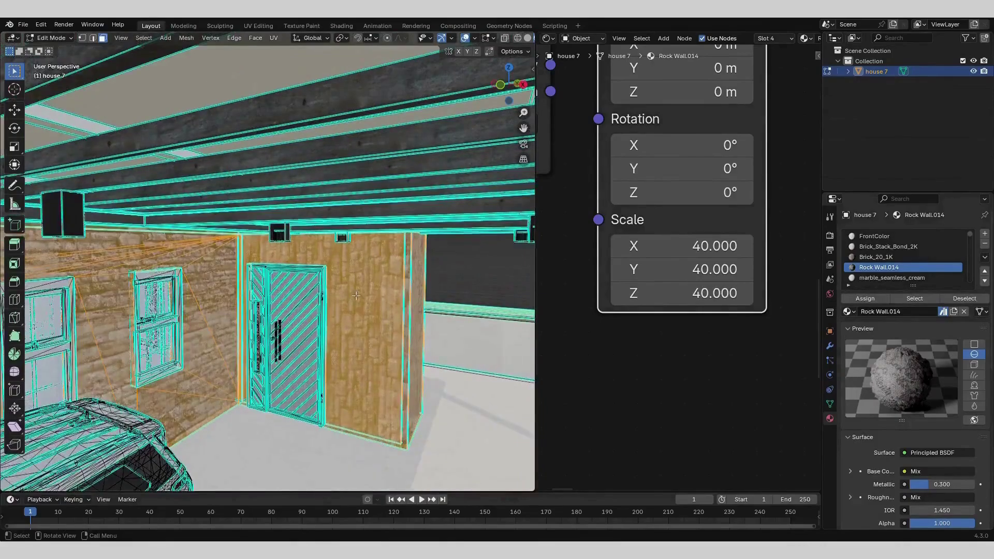
key(alt+a)
click(549, 38)
click(550, 83)
text(r)
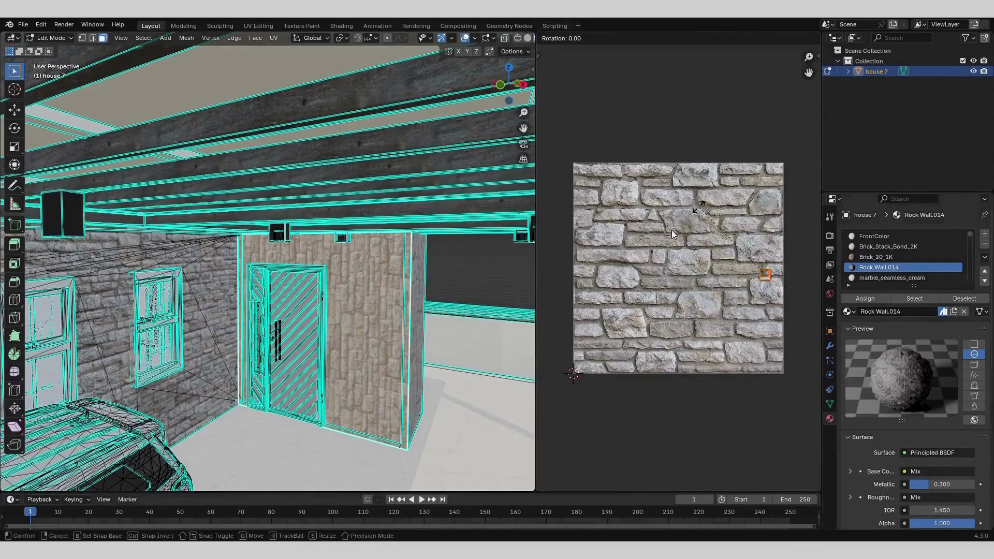
text(90)
key(Return)
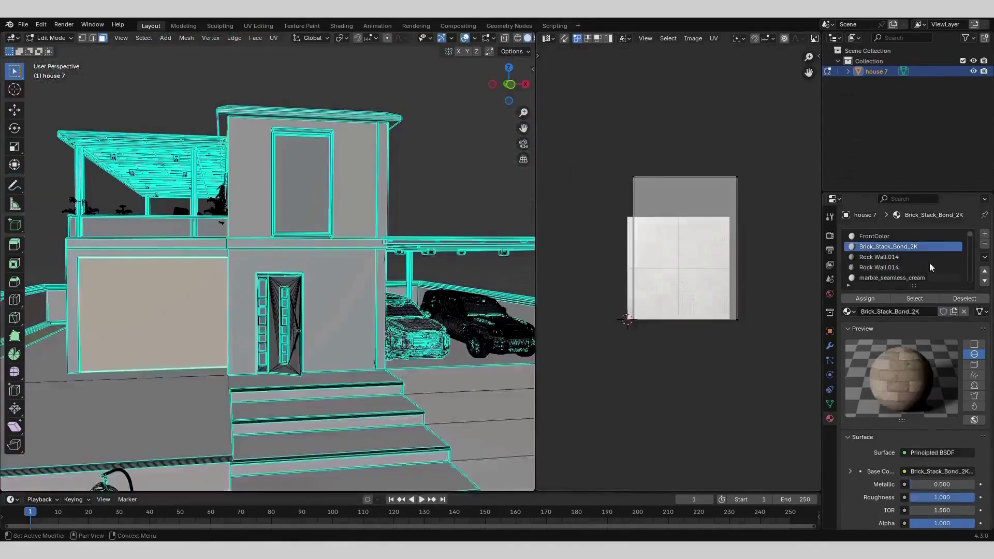
Examine the concrete wall materials in the asset library for a suitable finish for the house walls
key(Tab)
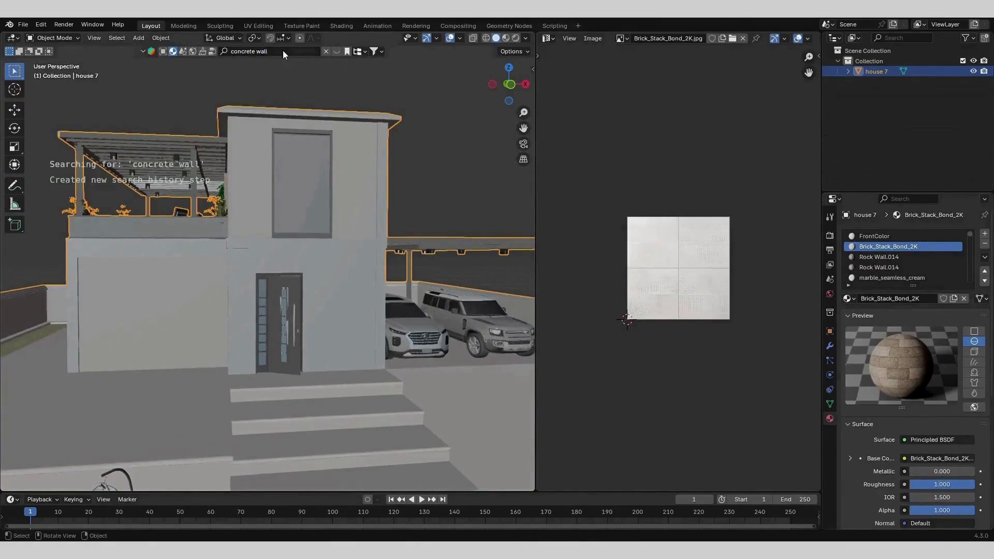
click(337, 51)
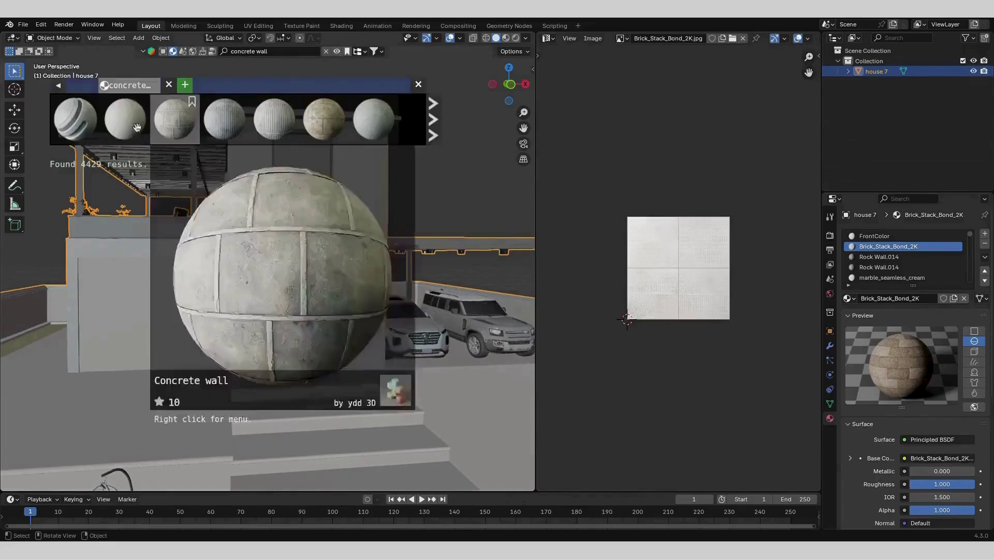
mouse_move(265, 123)
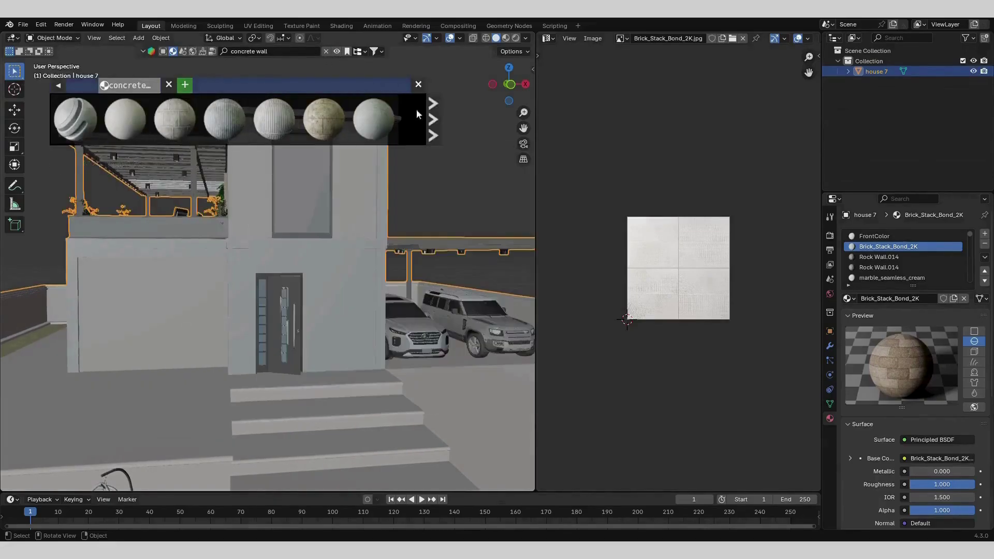
click(432, 119)
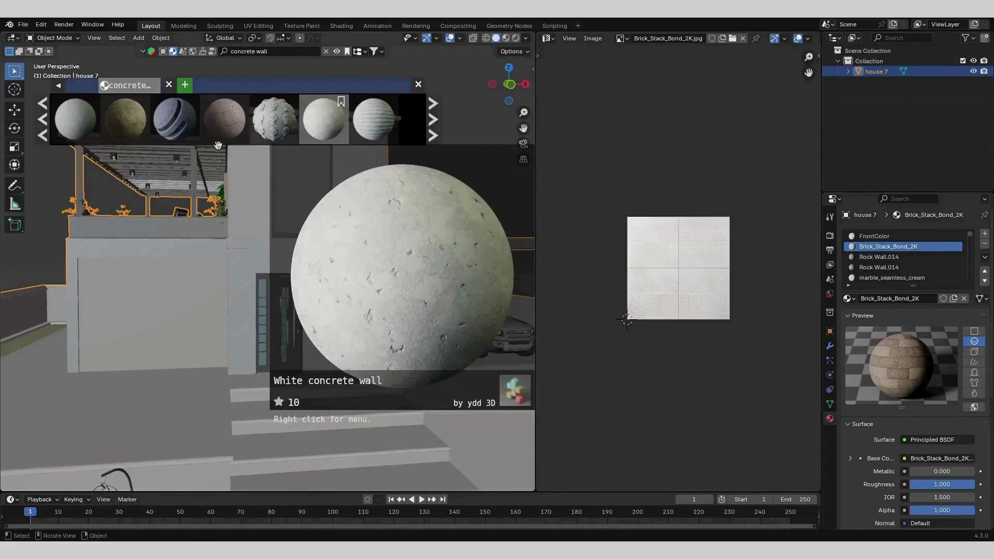
click(432, 122)
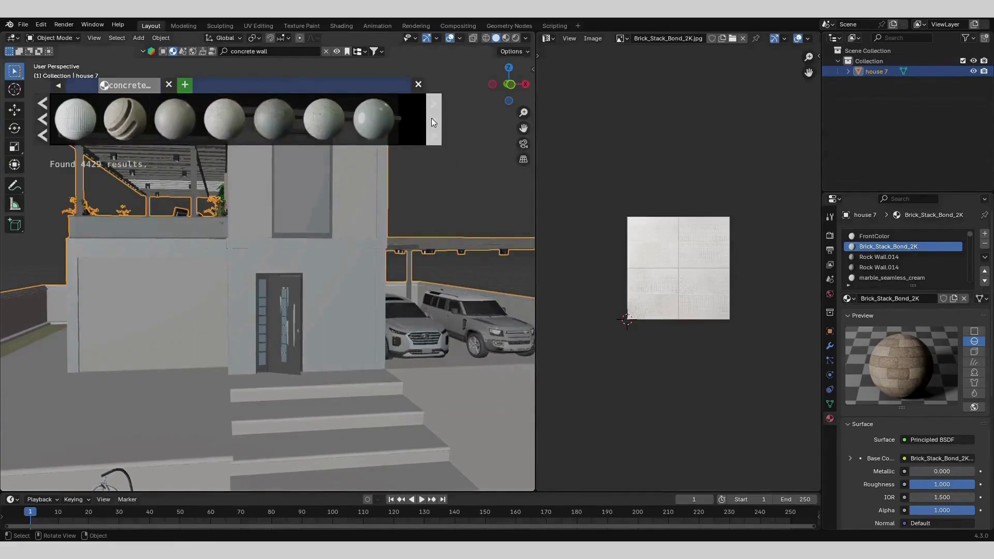
click(429, 119)
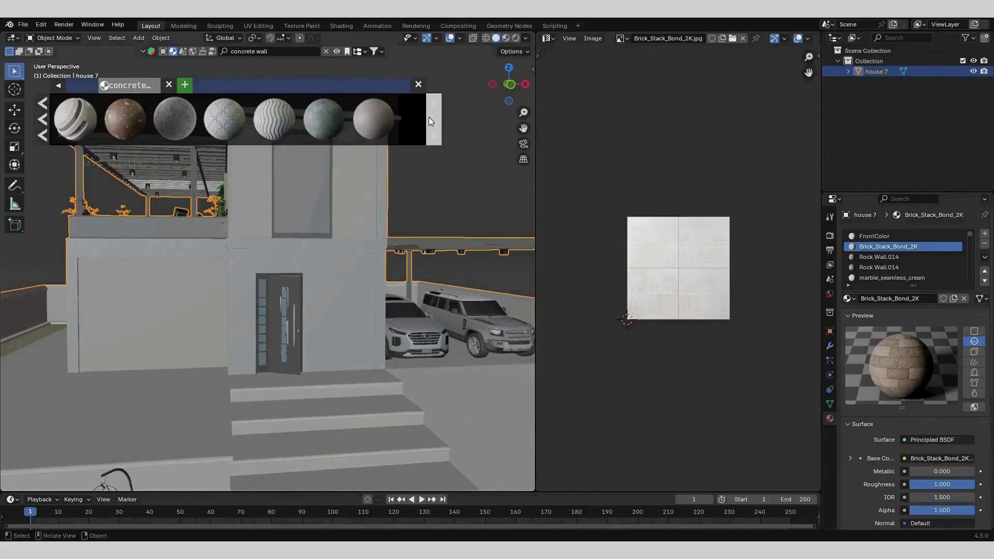
click(429, 118)
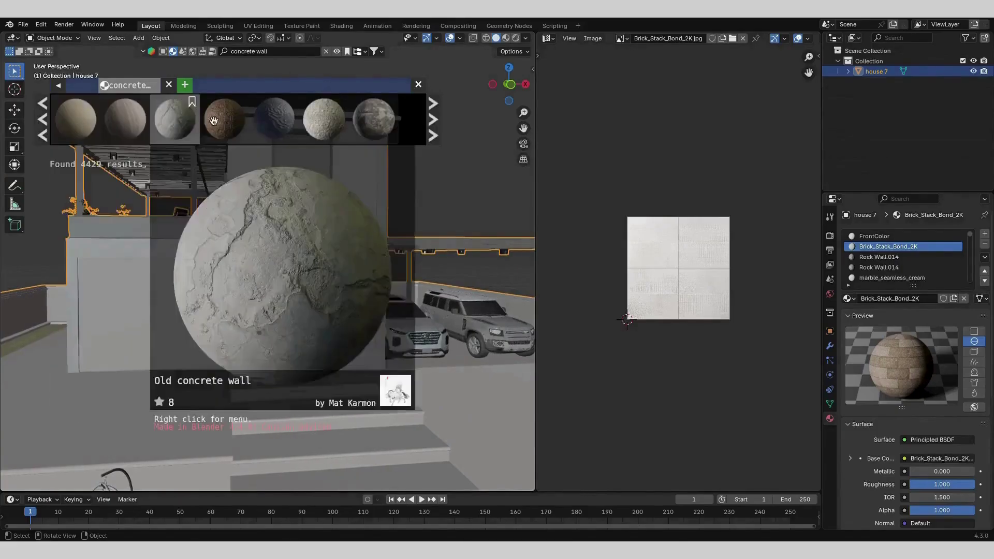
click(435, 122)
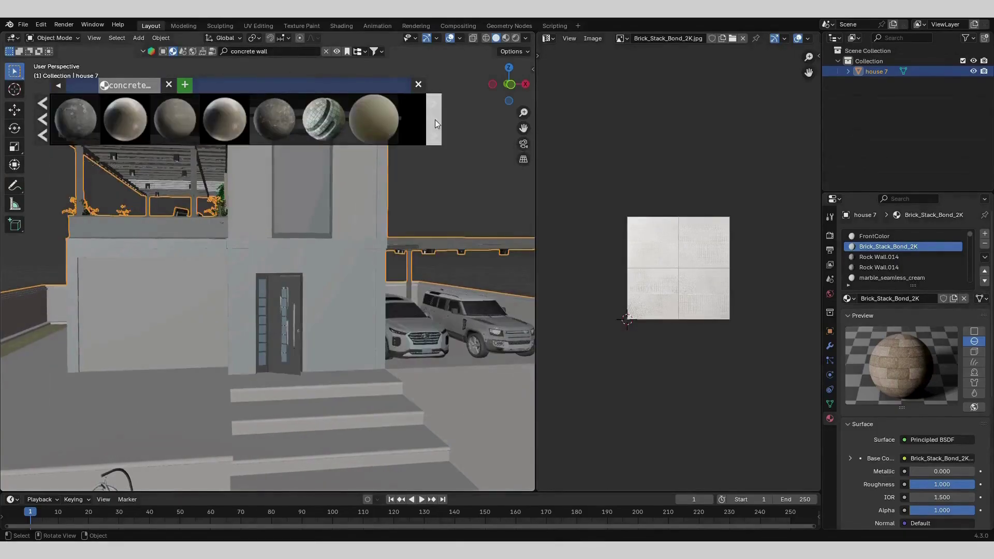
click(435, 123)
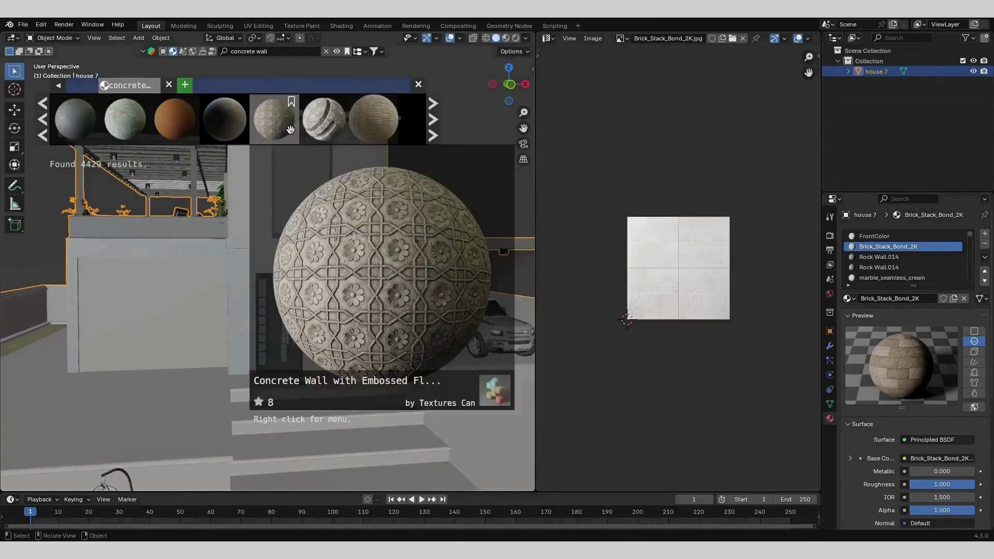
click(37, 118)
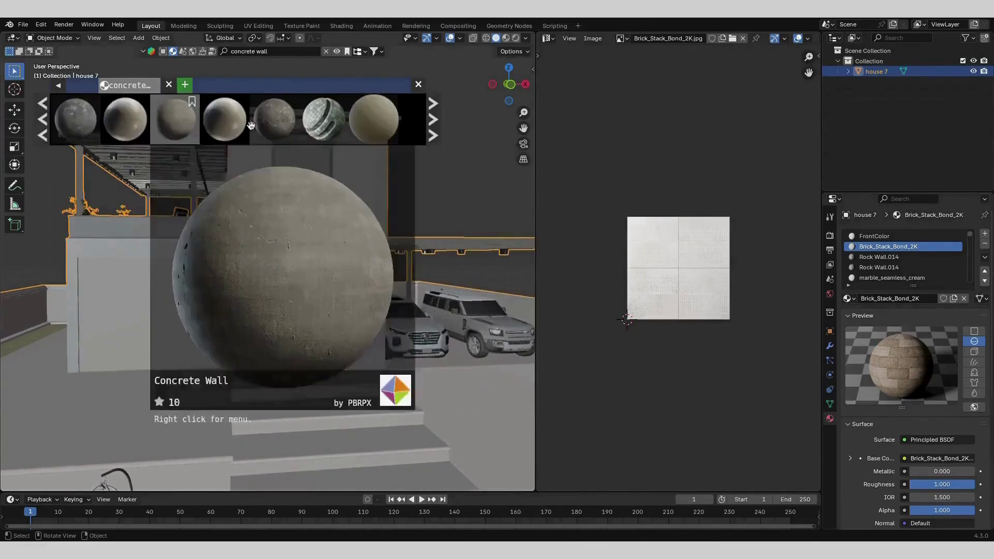
click(432, 119)
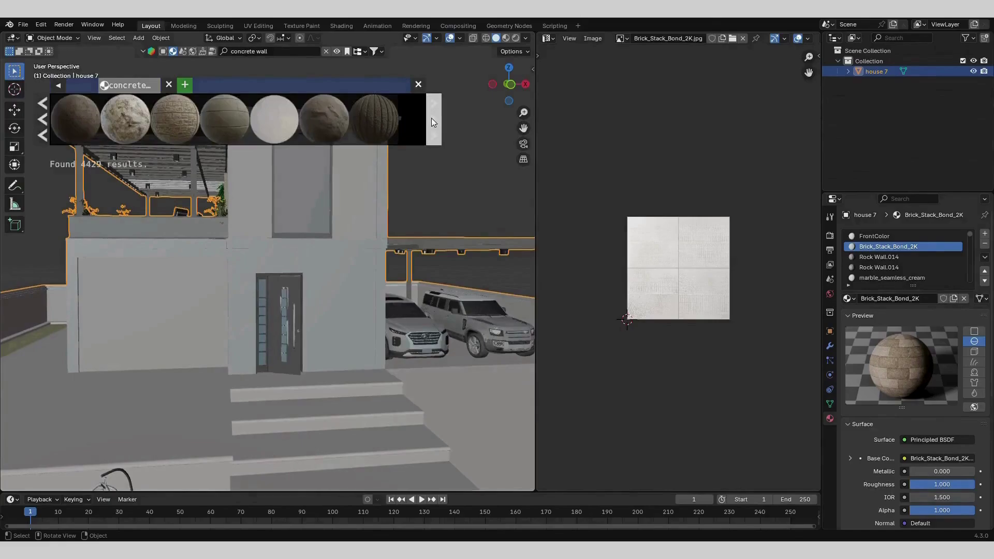
mouse_move(233, 116)
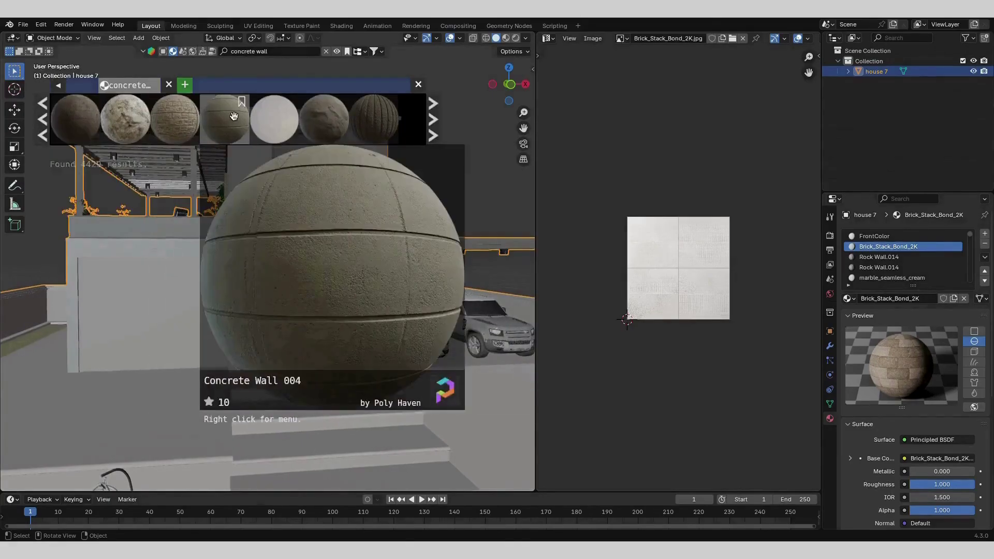
Search the material library for "wall"
click(283, 56)
text(wal)
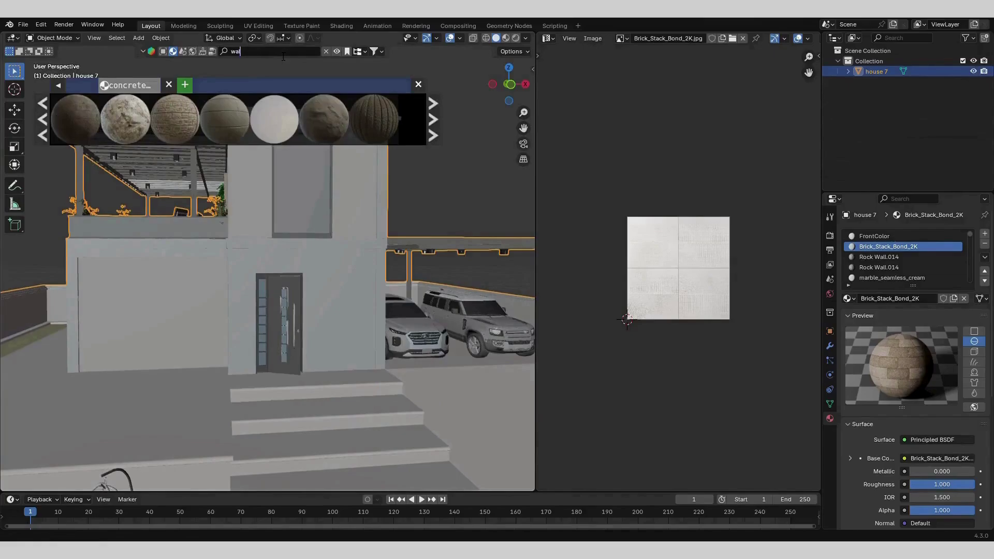
text(l)
key(Return)
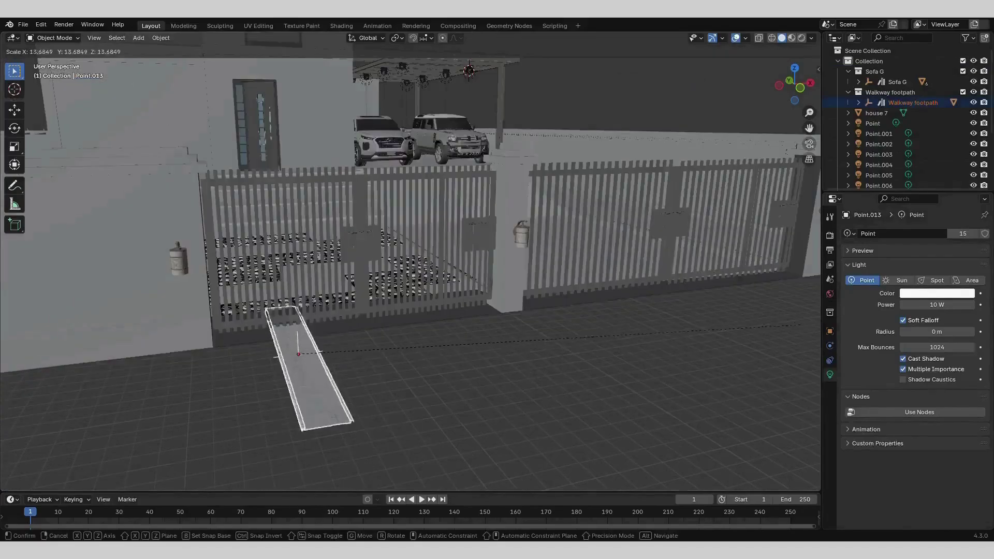
Enlarge the walkway footpath outside the front gates and rotate it 90° about the Z axis
key(s)
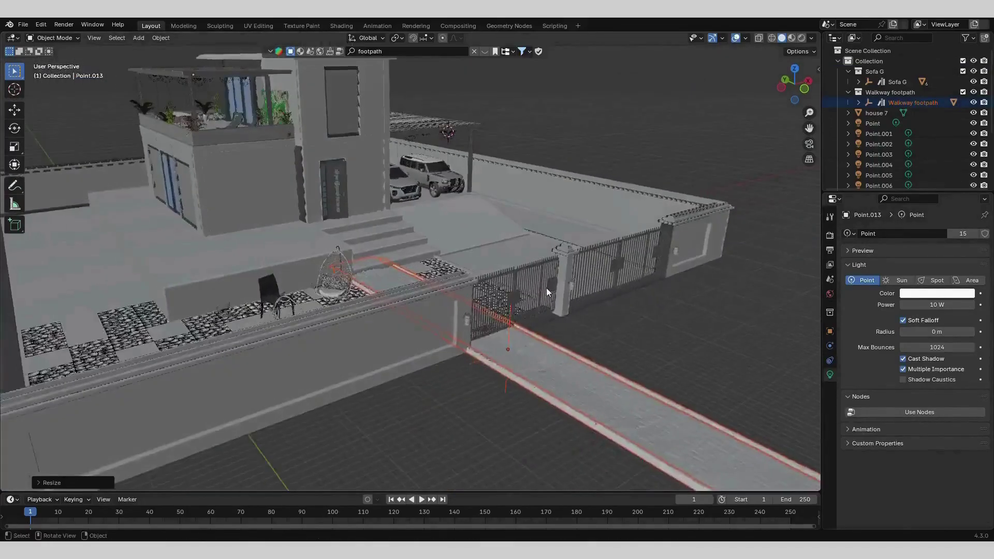
scroll(547, 288, down, 2)
text(rz90)
key(Return)
Move the walkway footpath about 7.4 m along negative Y in front of the gates
scroll(432, 350, up, 2)
middle_drag(432, 350, 447, 351)
scroll(443, 352, up, 2)
key(g)
key(y)
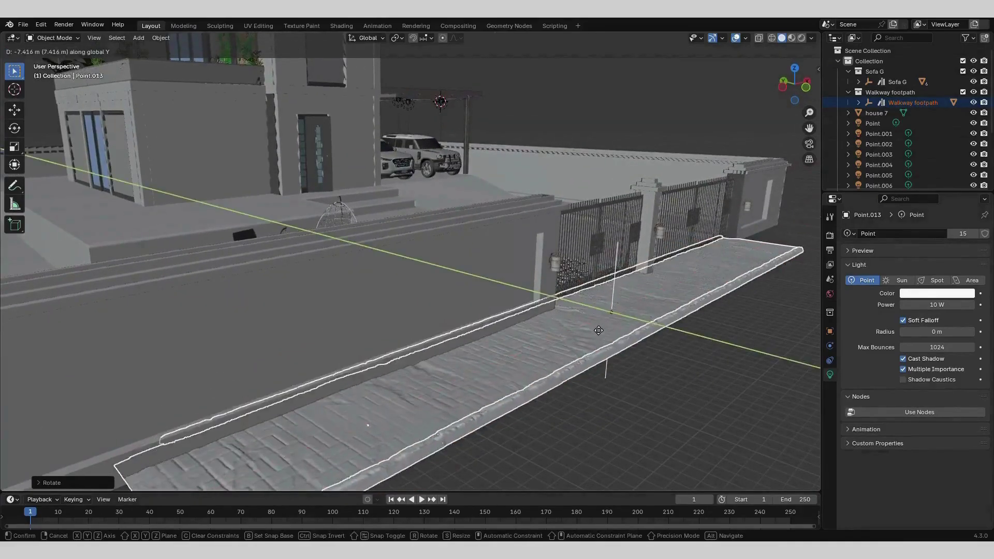
Scale the walkway footpath up beyond 55 times and turn it 90° about Z to run parallel to the gates
key(s)
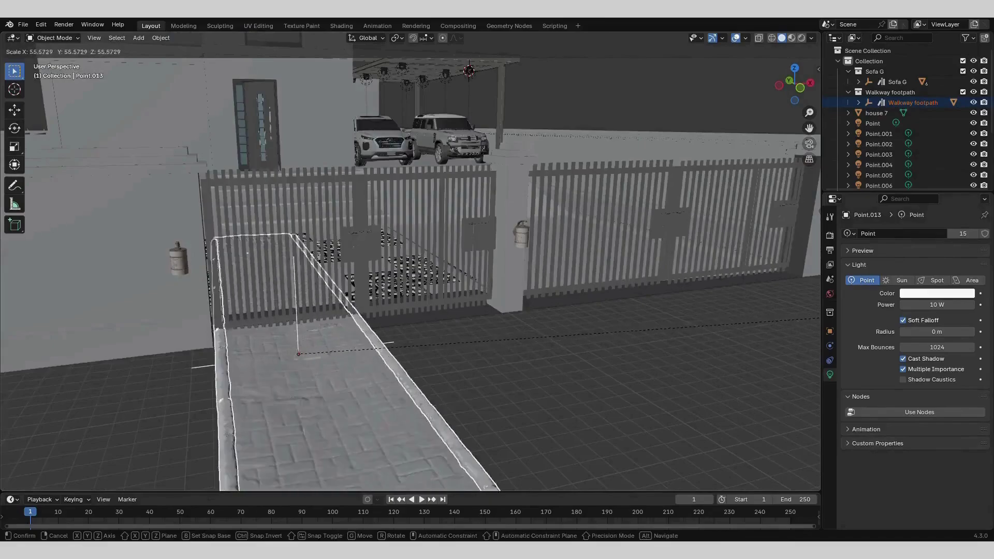
click(306, 255)
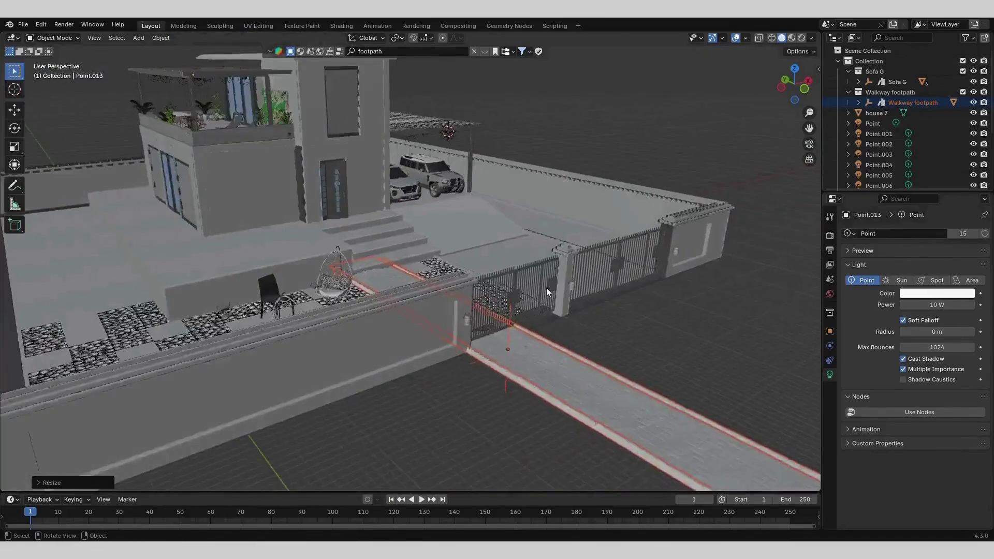
text(rz90)
key(Return)
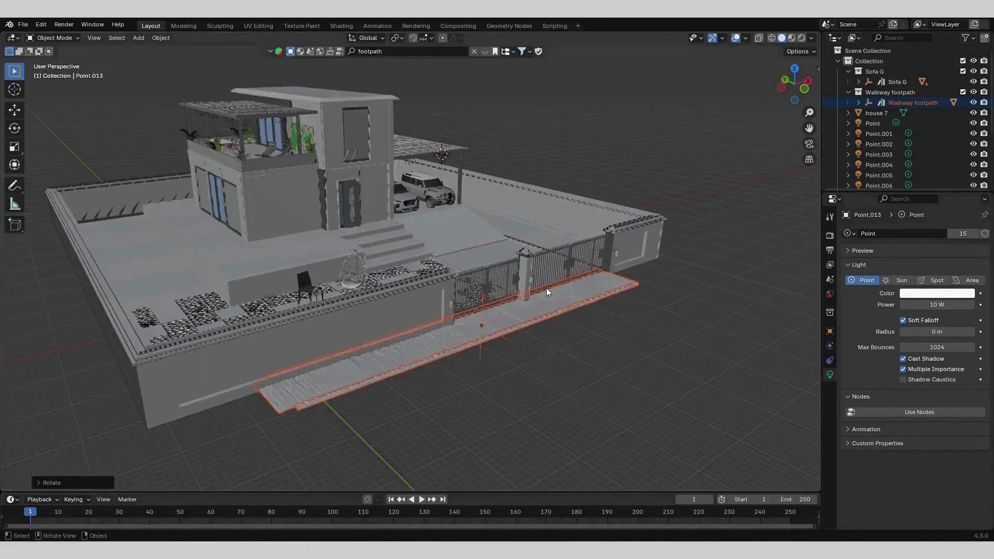
Move the rotated footpath along the Y axis, outward from the front boundary wall
scroll(431, 349, up, 2)
scroll(432, 353, up, 2)
key(g)
key(y)
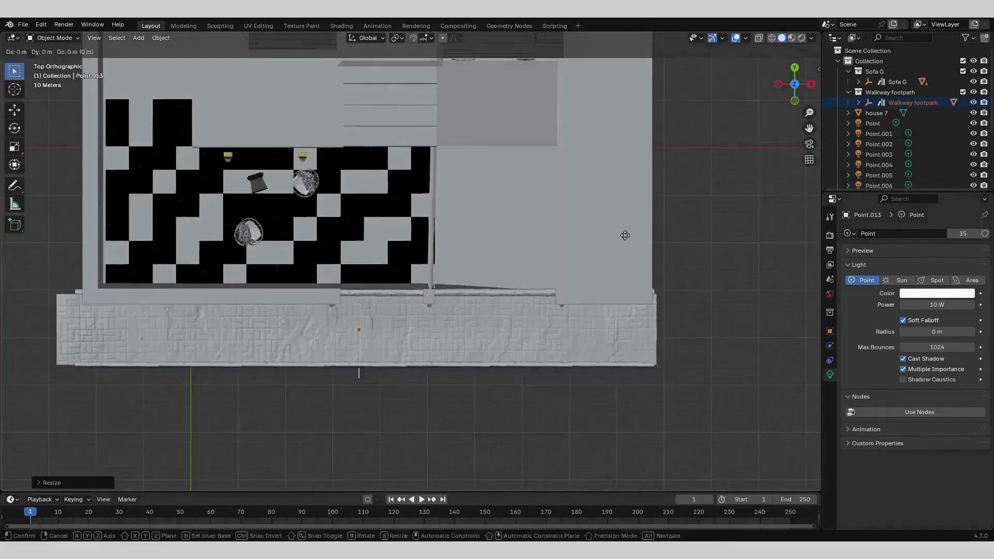
click(633, 250)
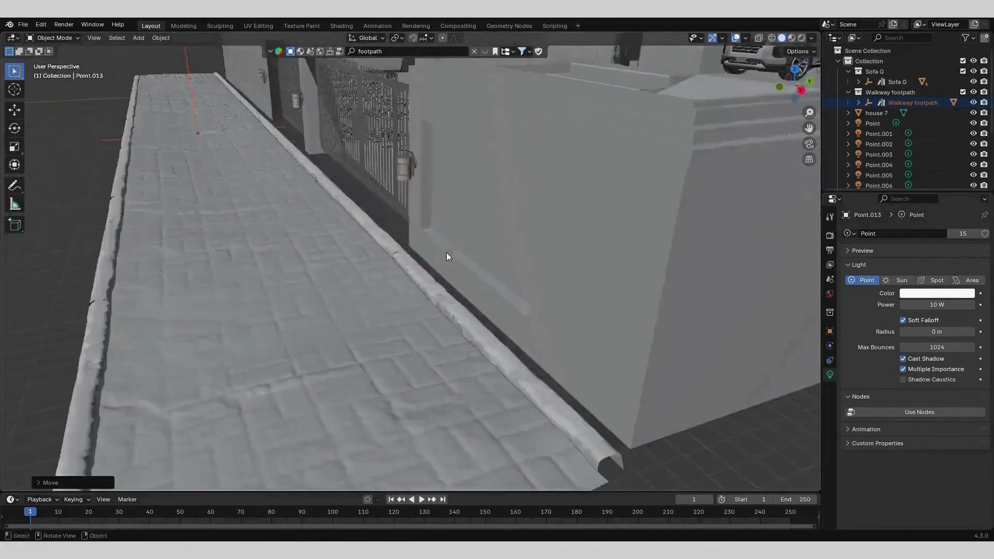
Reposition the footpath about 34 m along negative Y so that it lies just outside the front boundary wall
middle_drag(446, 253, 410, 244)
key(g)
key(x)
key(y)
click(431, 243)
middle_drag(392, 266, 389, 332)
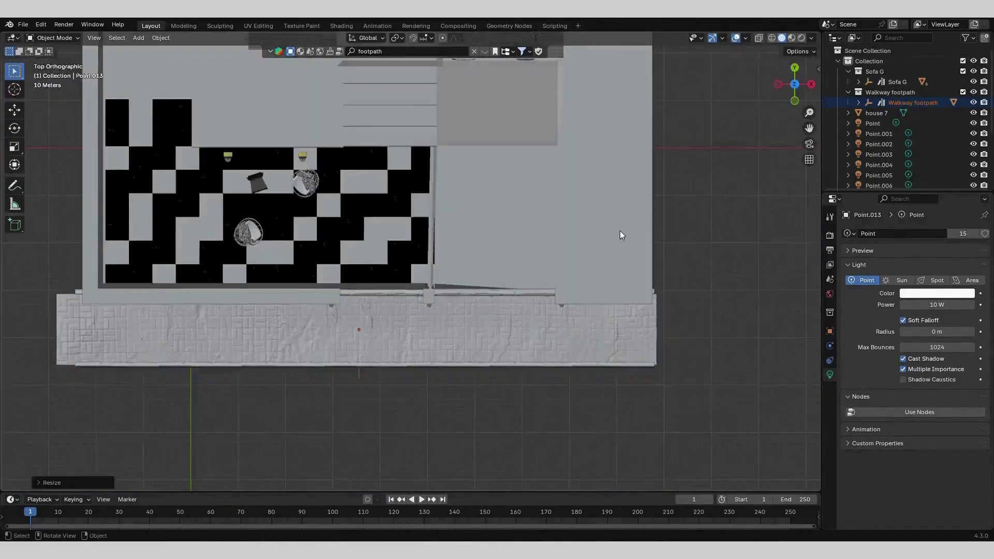
key(g)
key(y)
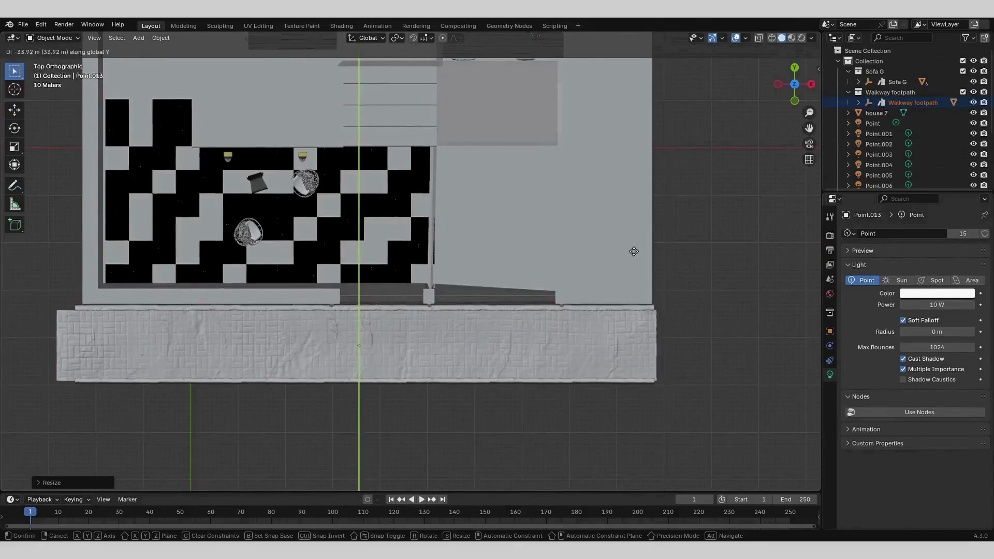
click(495, 287)
middle_drag(495, 287, 408, 250)
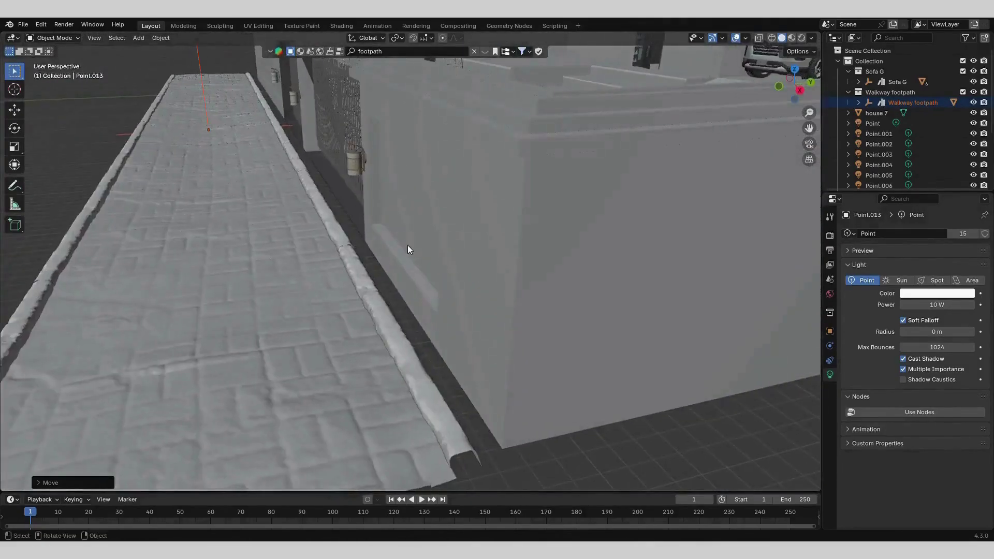
Shift the walkway footpath along Y against the boundary wall, and duplicate its outer kerb segment along X to fill the gap in the edge
key(g)
key(y)
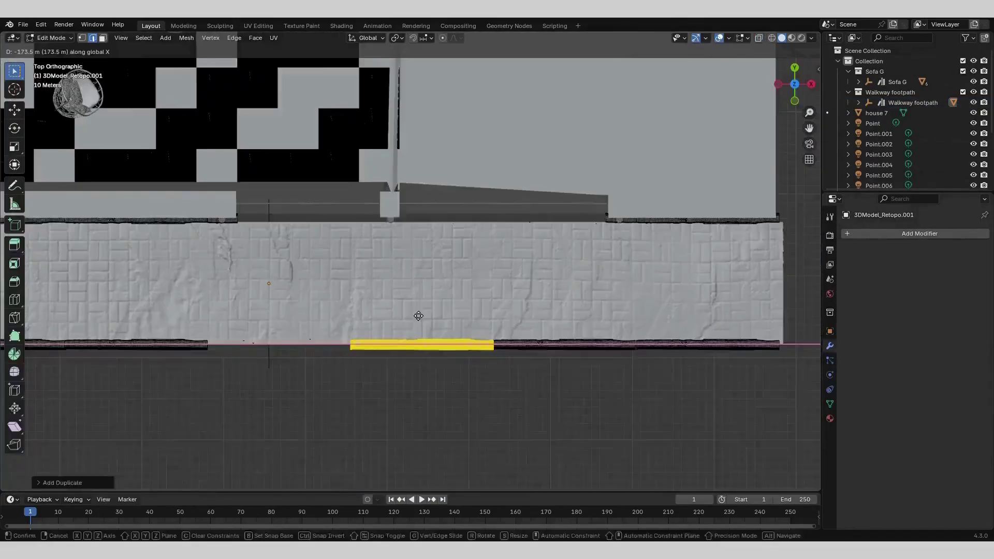
key(g)
key(shift+d)
key(x)
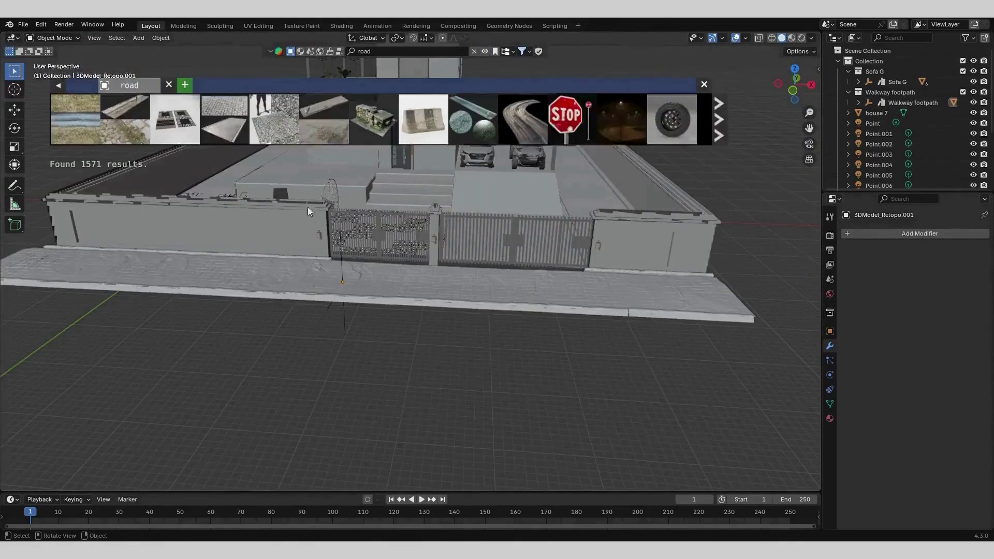
Add the Alley Road Photoscan 2 asset from the road search results to the ground in front of the footpath
mouse_move(238, 130)
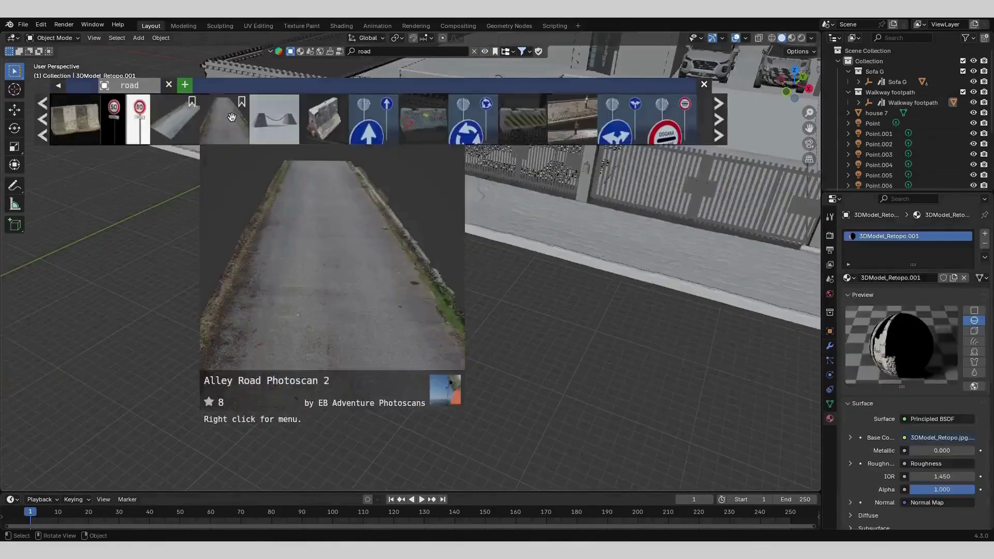
drag(274, 120, 341, 250)
click(704, 85)
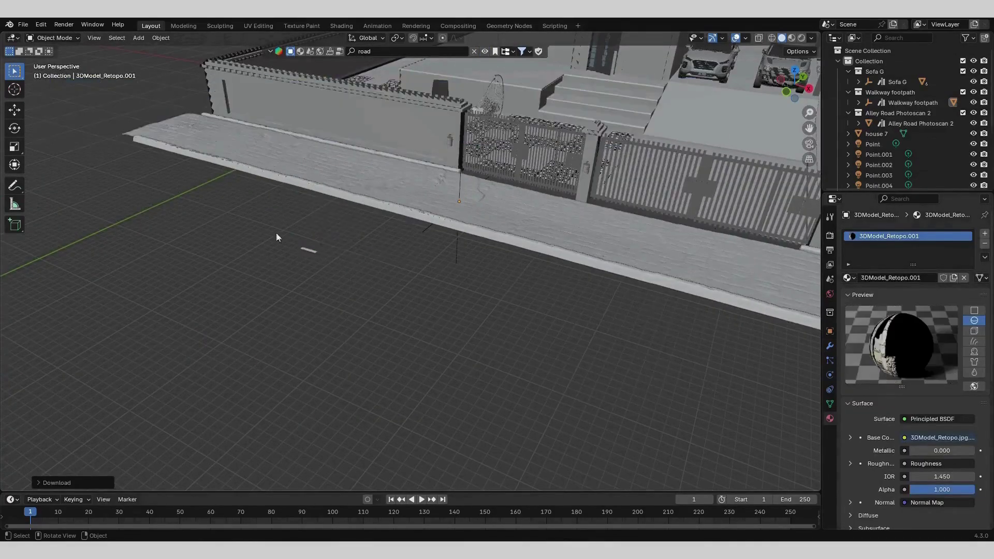
key(s)
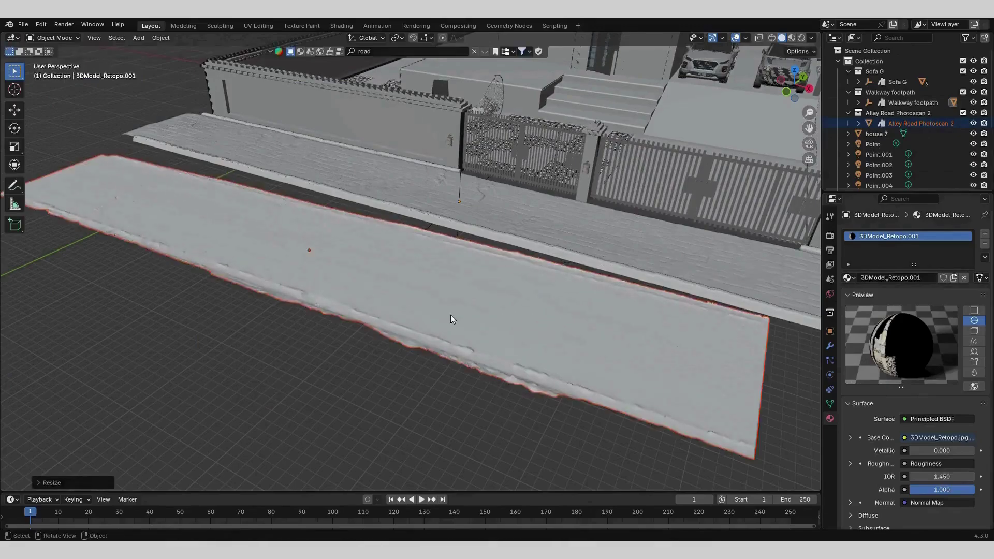
drag(224, 121, 310, 251)
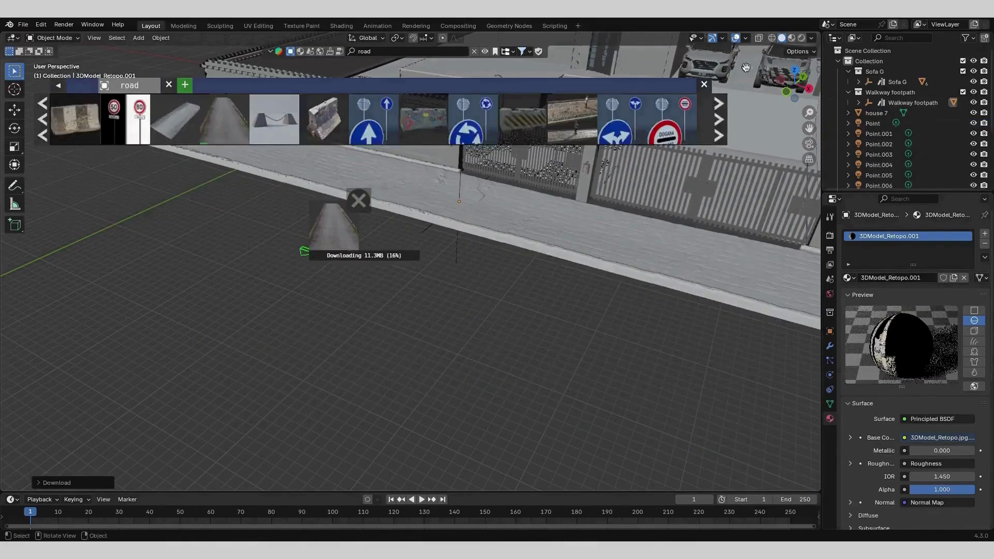
Scale the alley road up to run along the property front and move it against the footpath's outer kerb
key(s)
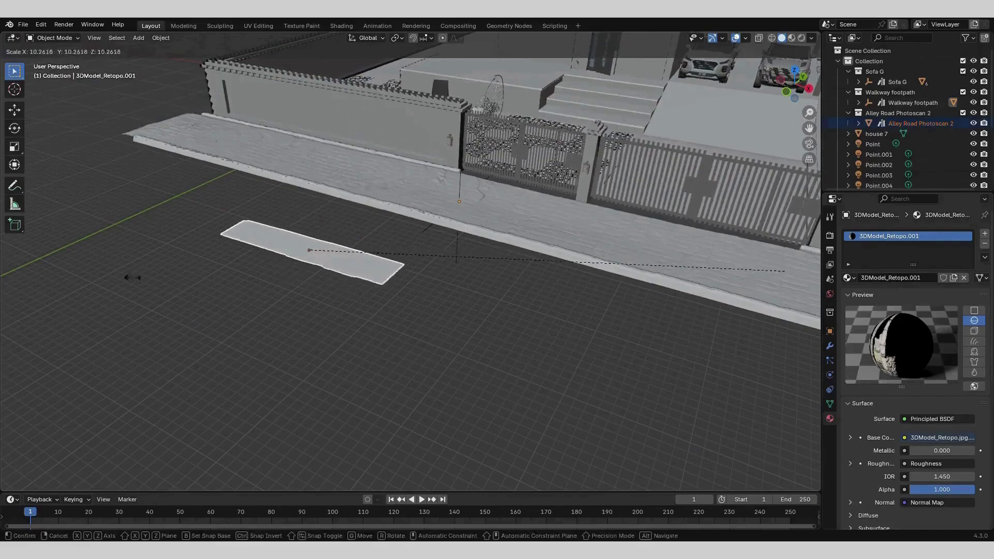
click(622, 364)
key(g)
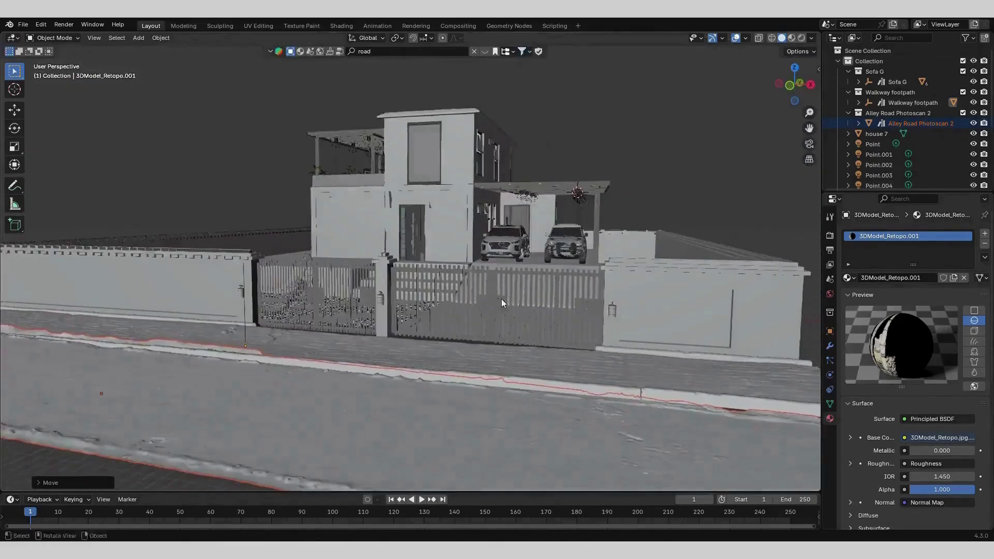
Add a camera and align it to a street view of the house front and gates
middle_drag(505, 265, 473, 255)
key(shift+a)
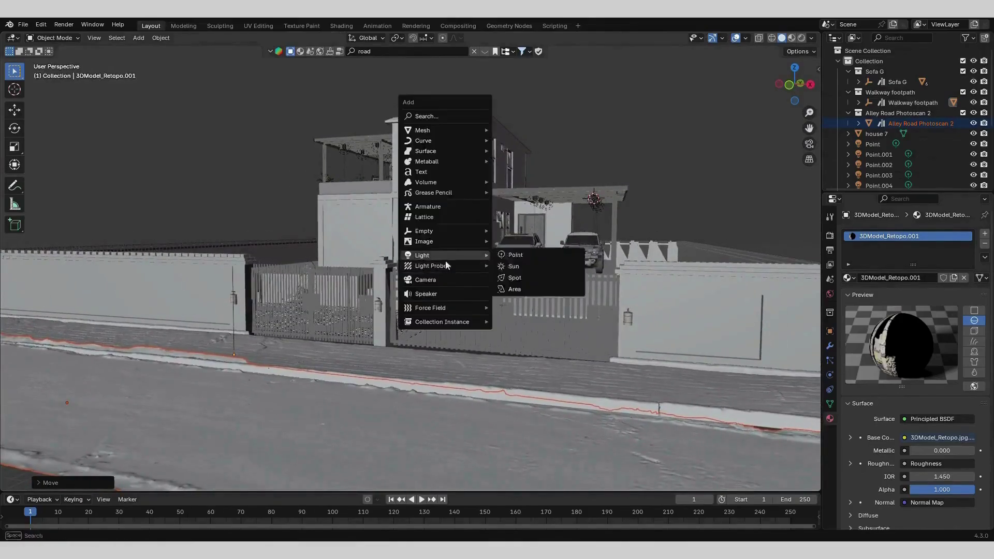
click(443, 254)
key(ctrl+alt+KP_0)
key(g)
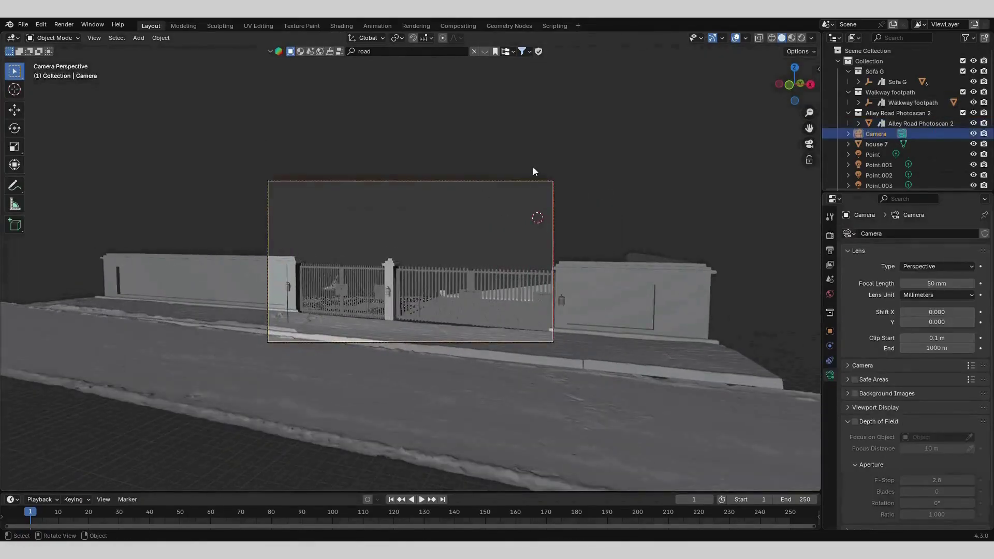
key(z)
key(z)
click(530, 162)
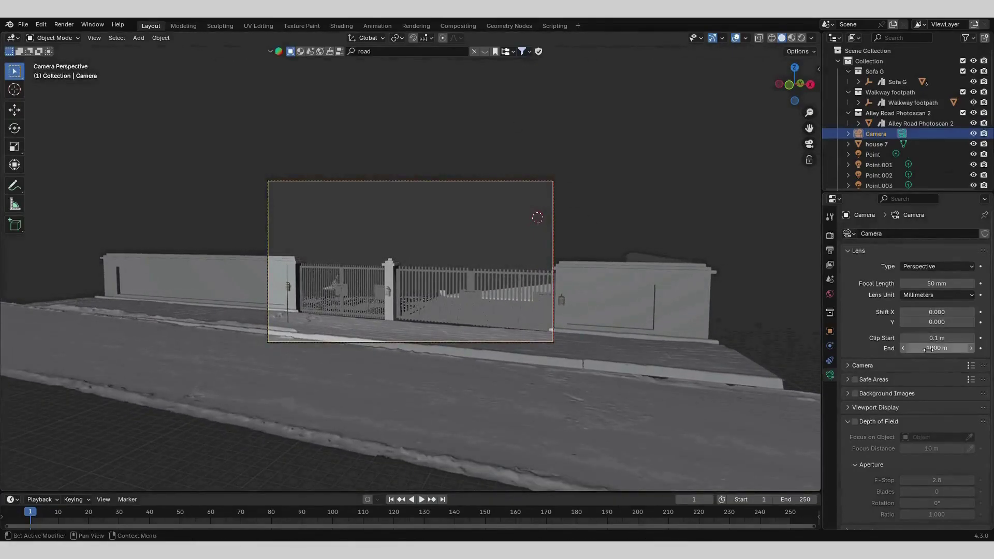
Set the camera's clip end to 500000 m and move the camera back along its local Z axis
key(Return)
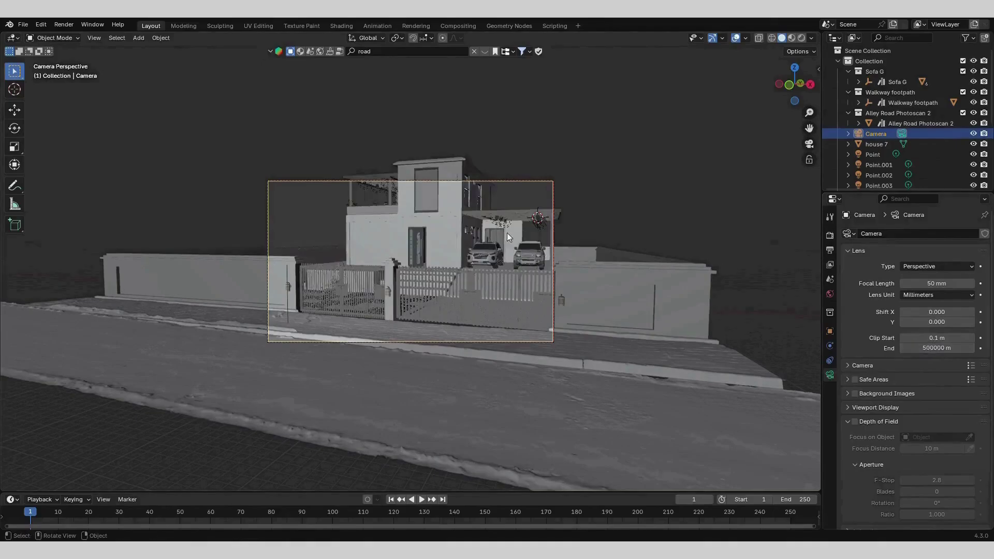
key(g)
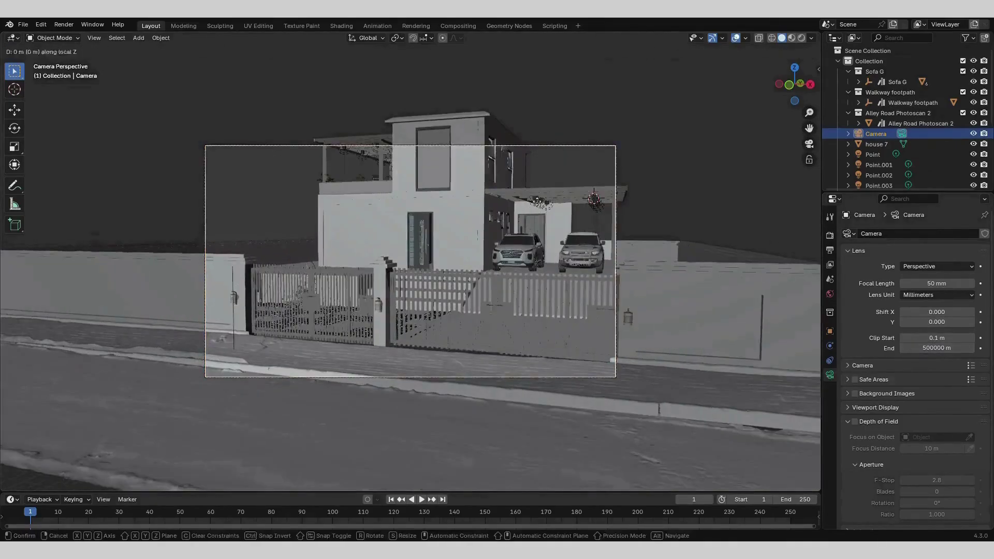
click(601, 374)
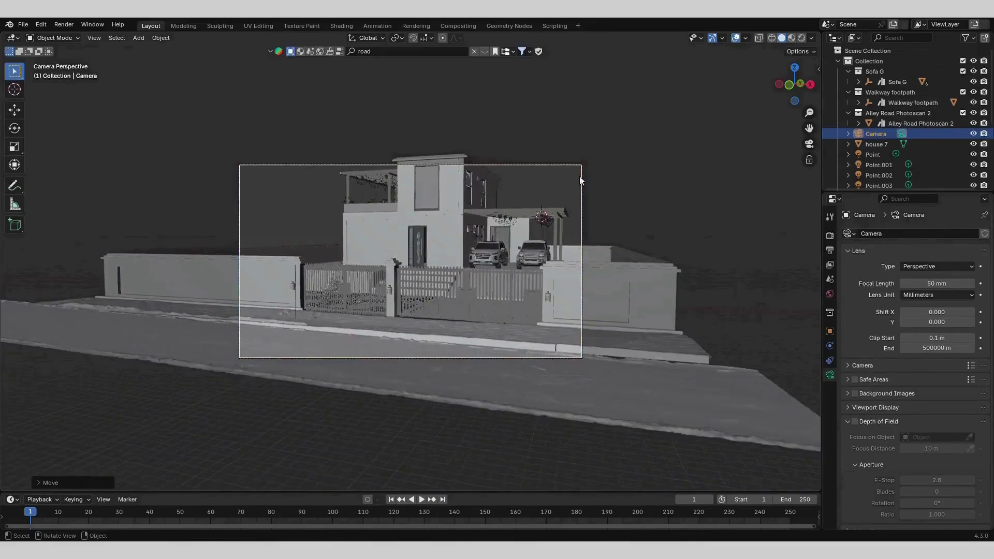
Move the camera along the global X axis in two passes to frame the house, gates and cars
scroll(692, 347, up, 2)
key(g)
key(x)
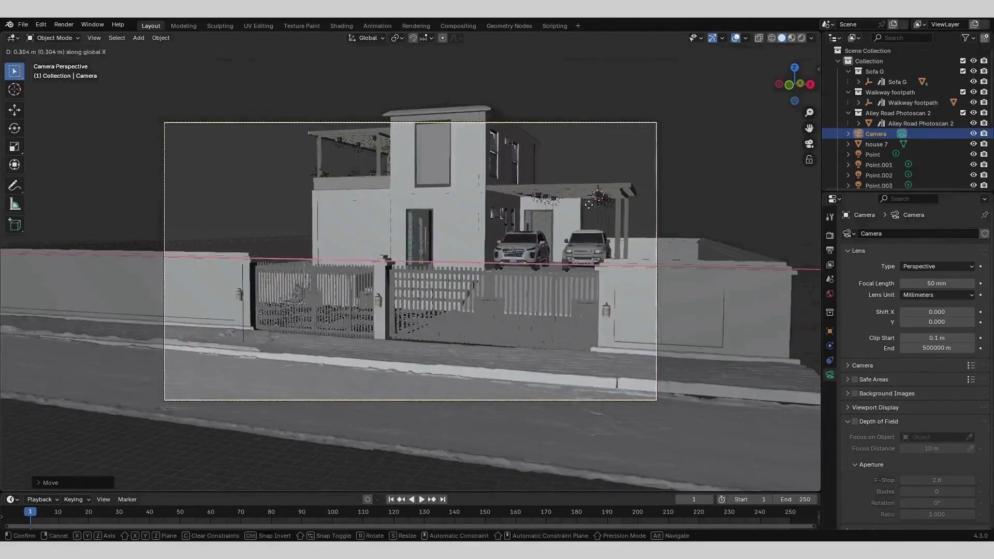
click(178, 202)
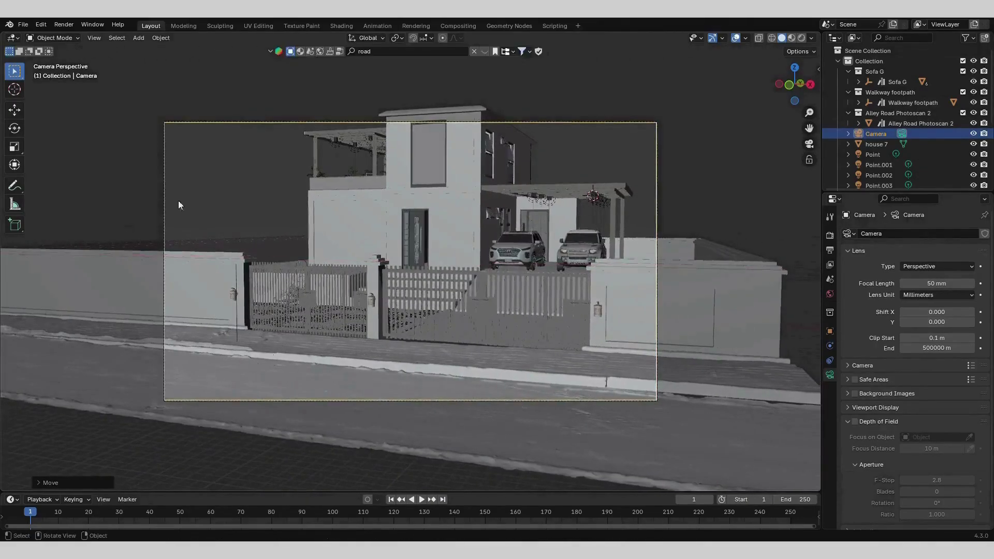
key(g)
key(x)
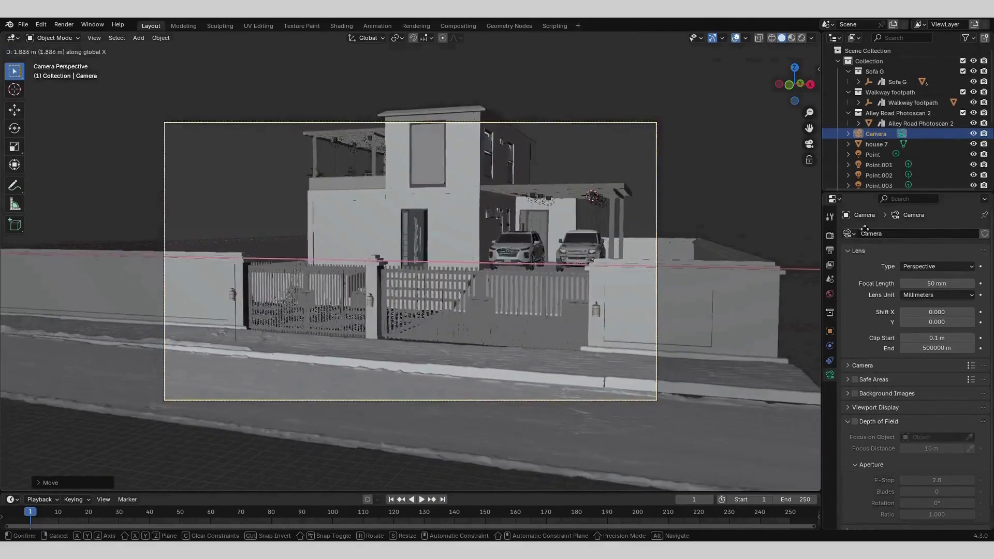
click(353, 212)
Adjust the camera's distance from the house by moving it along its local Z axis
key(g)
key(z)
key(z)
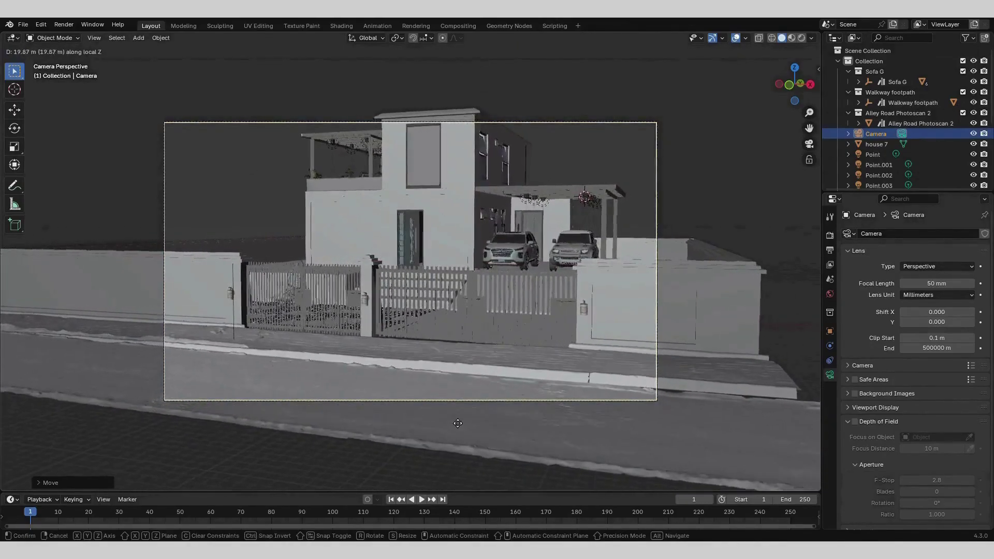
click(464, 293)
Set the render resolution width to 1545 px and reposition the camera along its local Z axis for the new frame
click(830, 250)
drag(944, 247, 877, 247)
key(g)
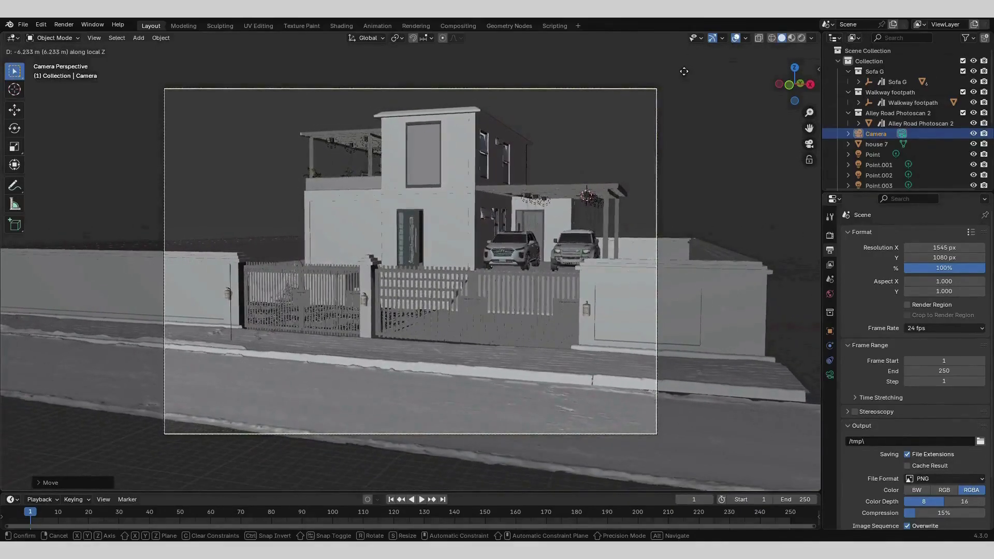
click(786, 177)
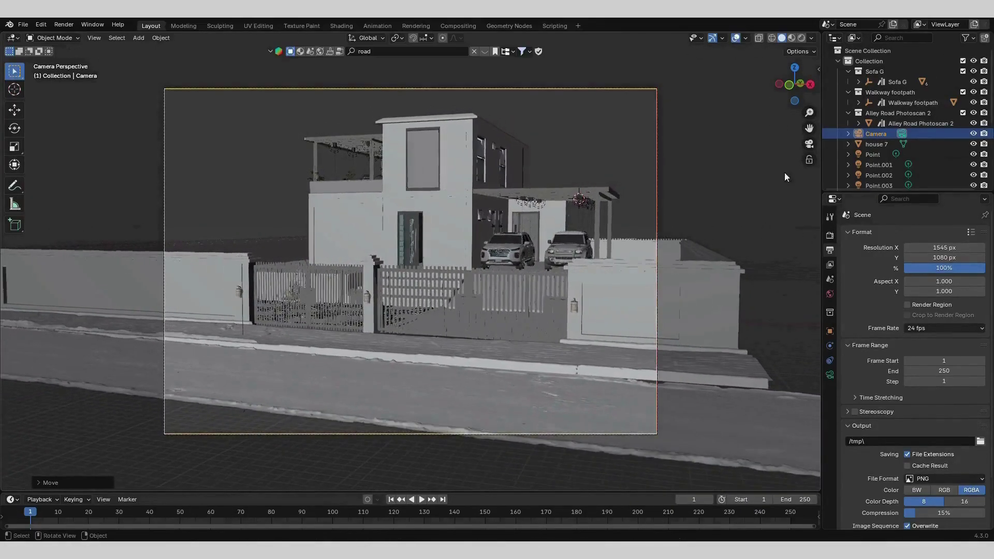
scroll(486, 269, up, 1)
shift+middle_drag(498, 272, 500, 282)
ctrl+middle_drag(505, 269, 510, 259)
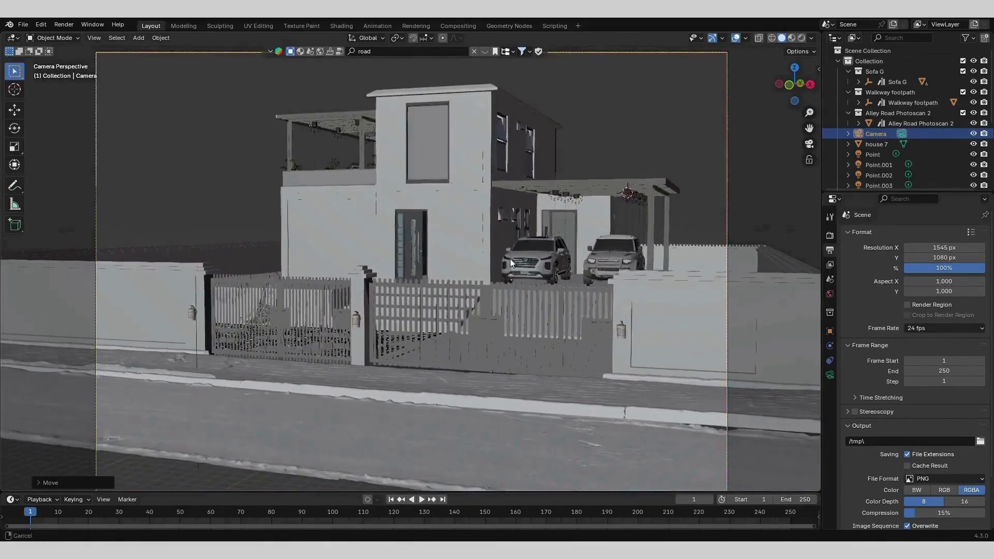
scroll(450, 282, down, 1)
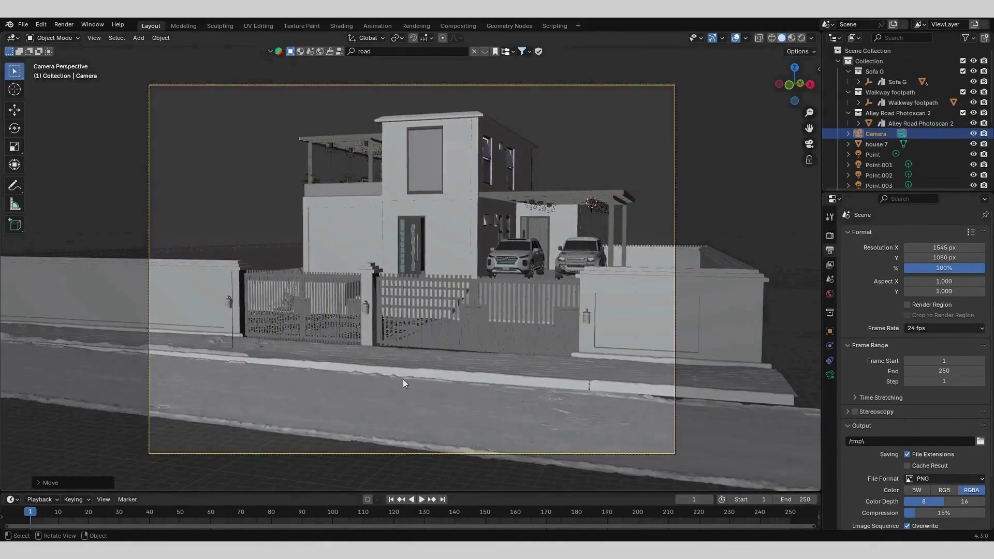
middle_drag(403, 379, 425, 356)
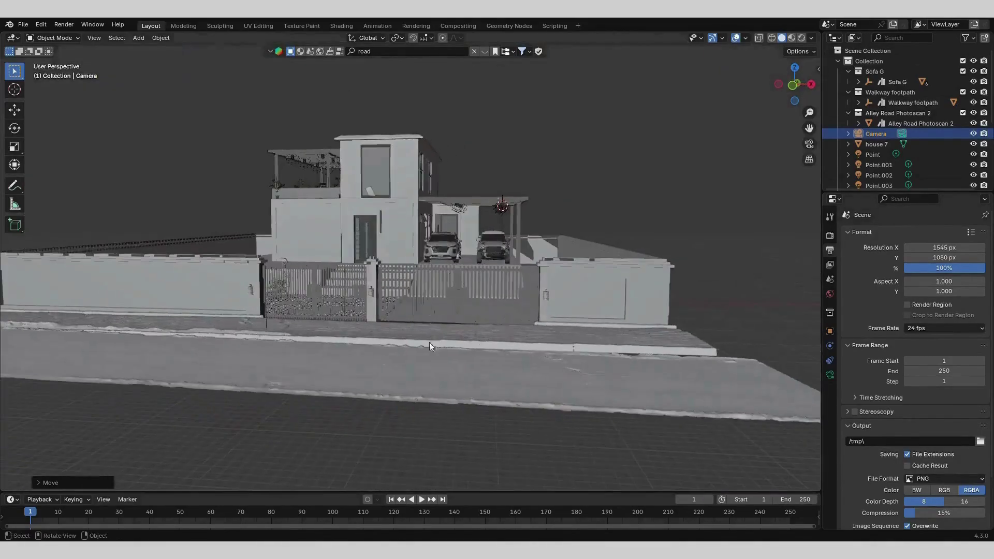
Search the asset library for "bush" and return to the camera view
click(404, 53)
text(buss)
key(Return)
key(KP_0)
click(391, 54)
click(390, 55)
key(BackSpace)
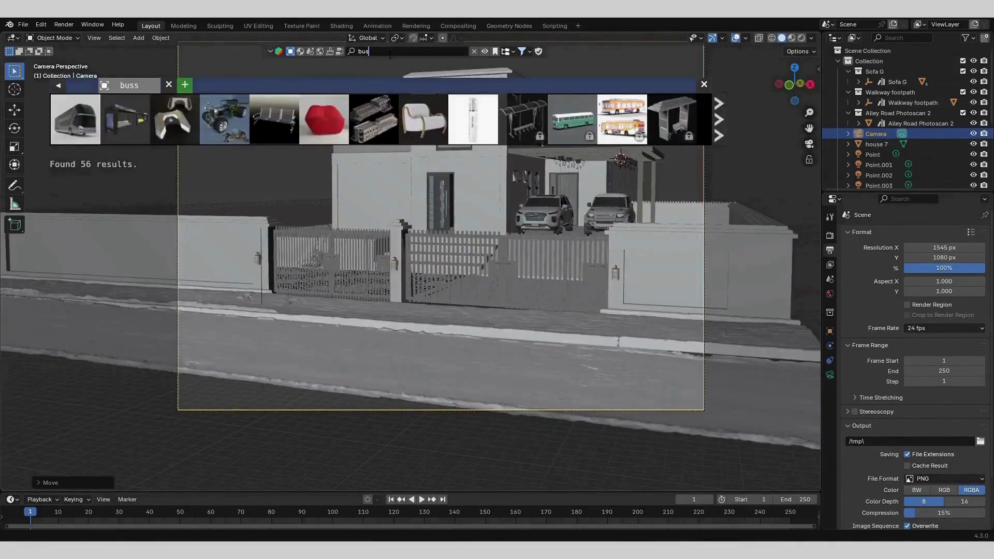
text(h)
key(Return)
Add the Rose Bush asset at the near edge of the road in the camera frame and scale it up
mouse_move(267, 132)
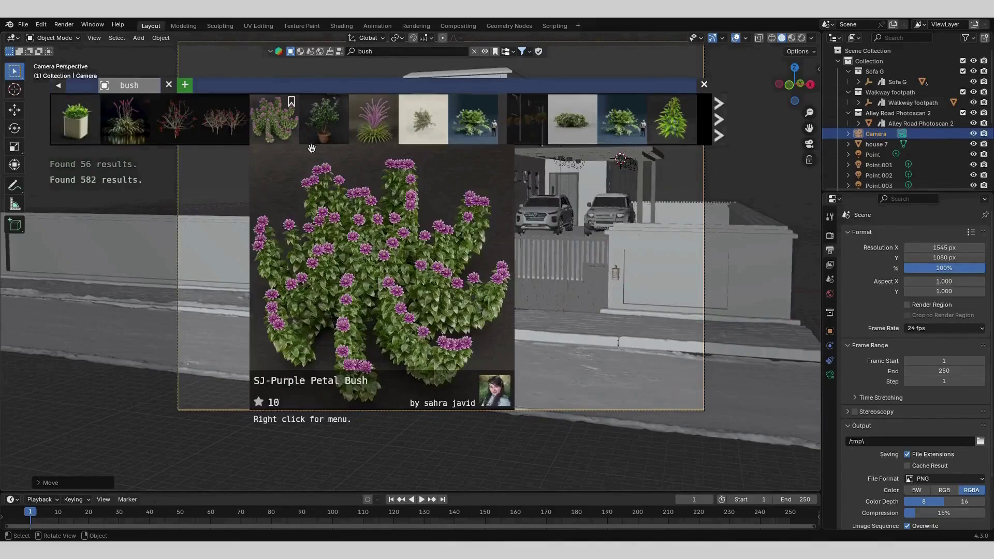
mouse_move(472, 130)
mouse_move(571, 130)
drag(571, 130, 231, 404)
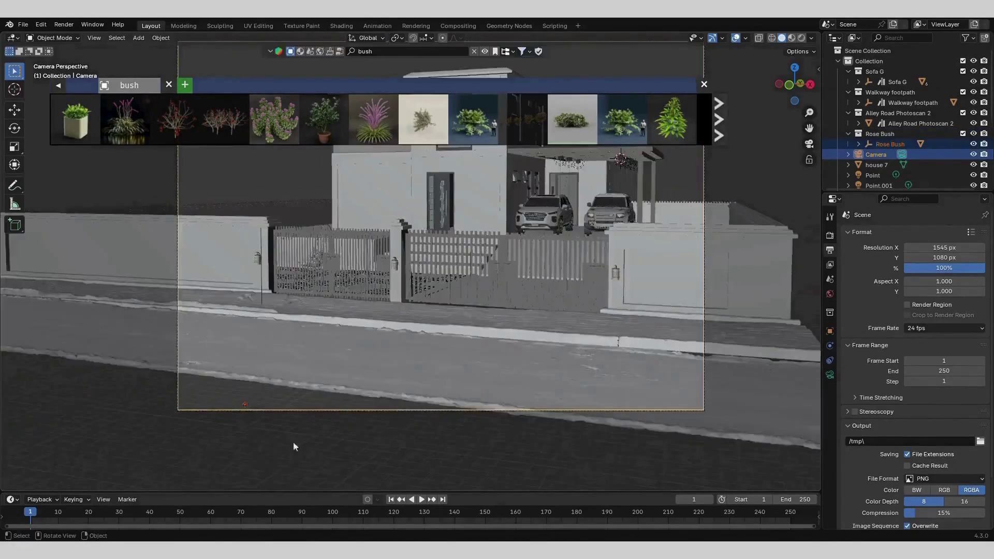
click(244, 406)
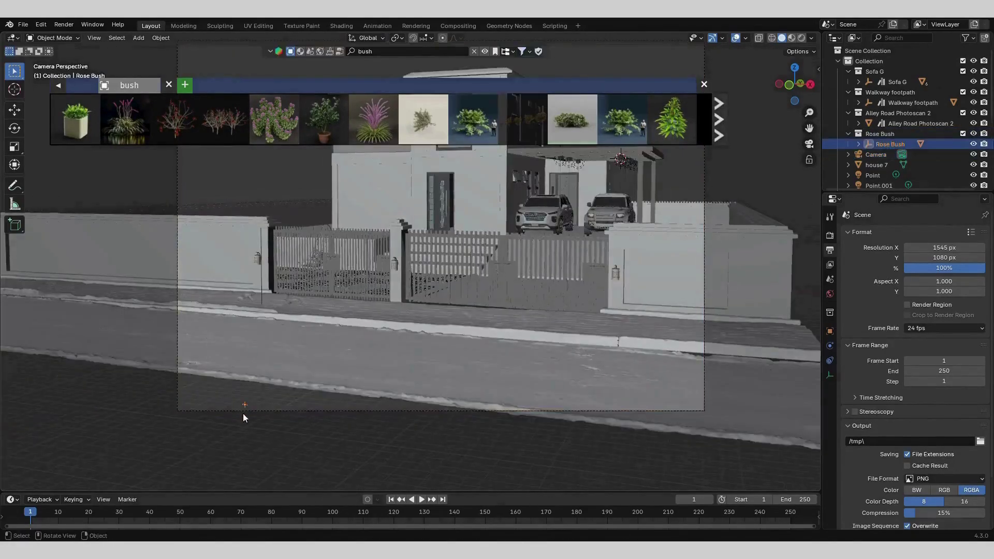
key(s)
click(60, 457)
Scale the Cotoneaster hedge up and move it along the X axis to sit beside the rose bush
key(s)
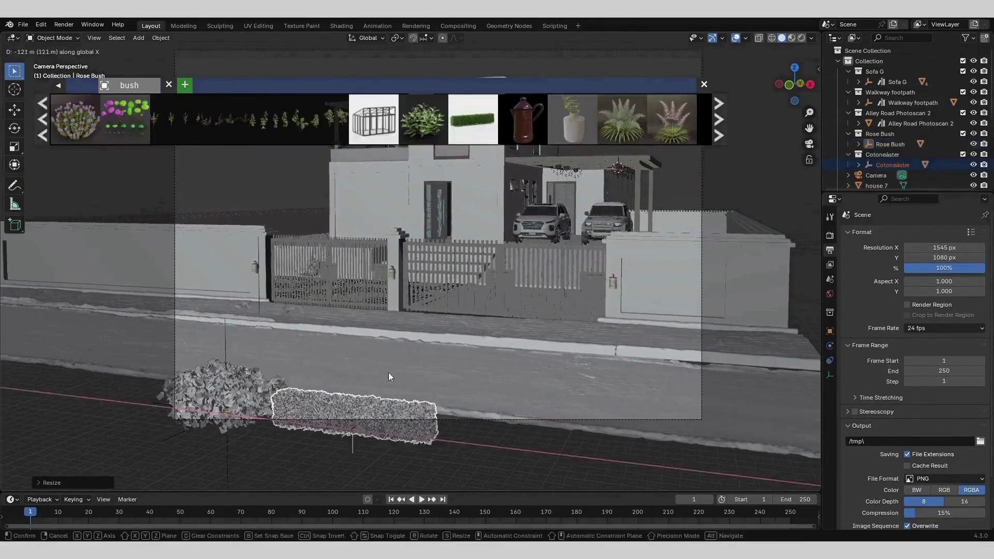
key(x)
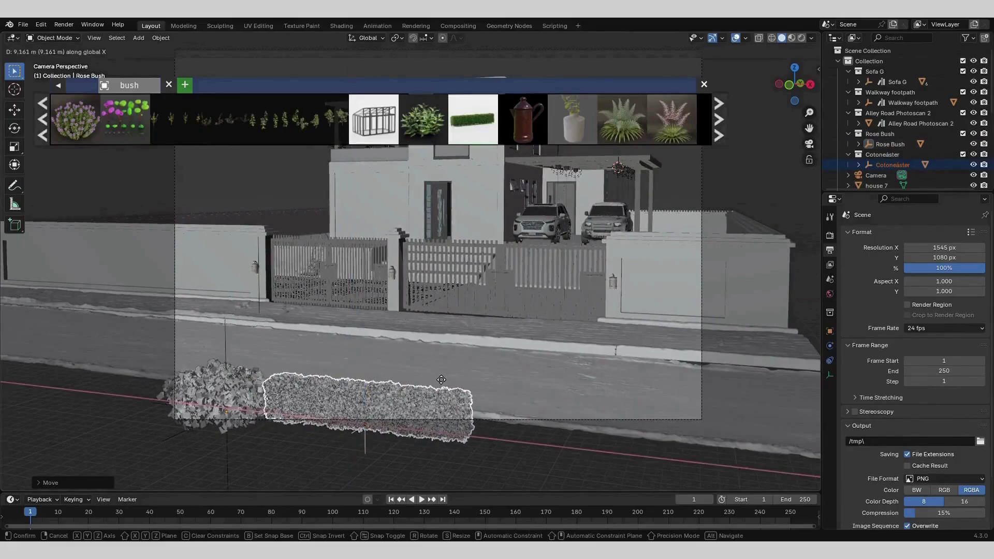
click(438, 373)
key(g)
right_click(438, 362)
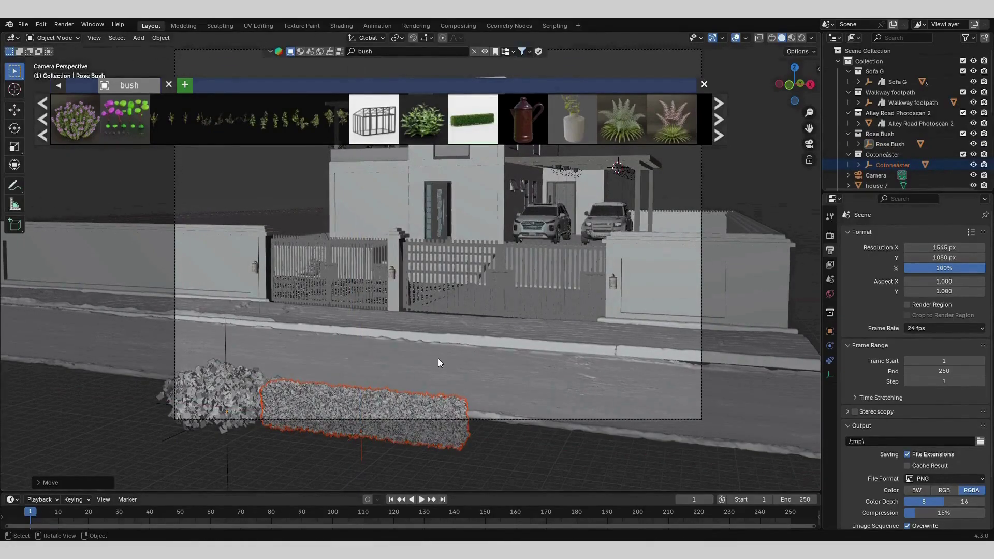
mouse_move(75, 129)
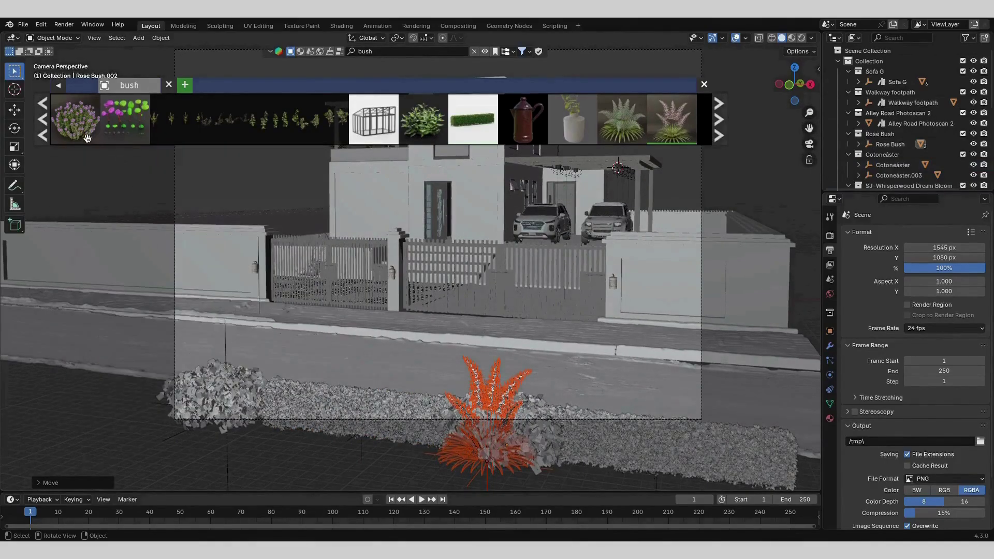
click(719, 119)
mouse_move(230, 127)
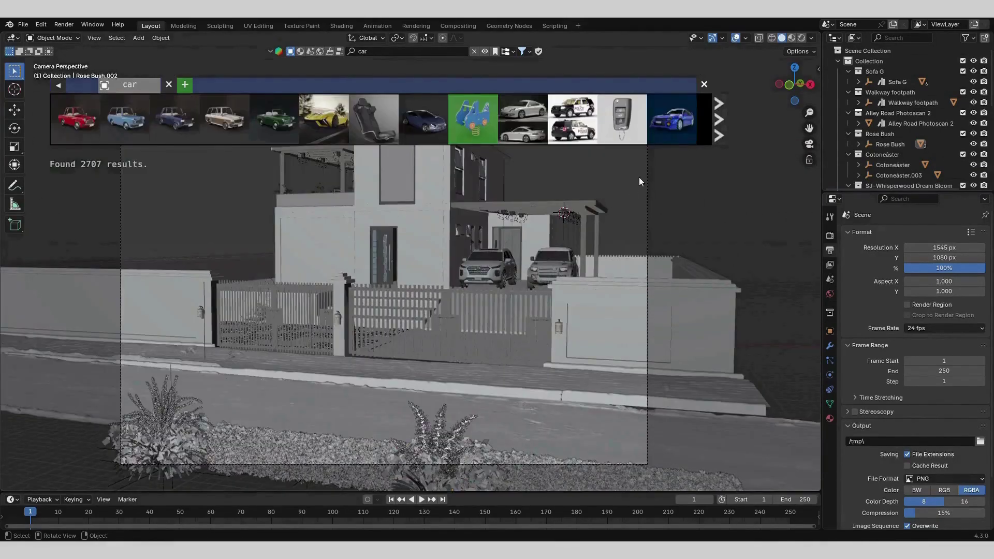
Place the "Car 006 - audi rs6 avant 2020" asset from the car search results on the road in front of the gates
mouse_move(523, 141)
click(719, 119)
mouse_move(132, 126)
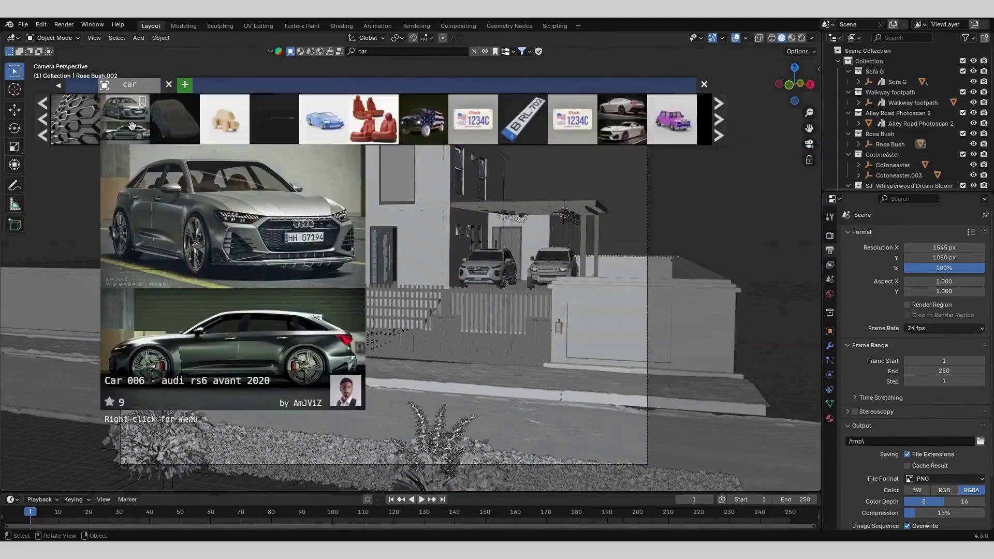
drag(133, 124, 150, 148)
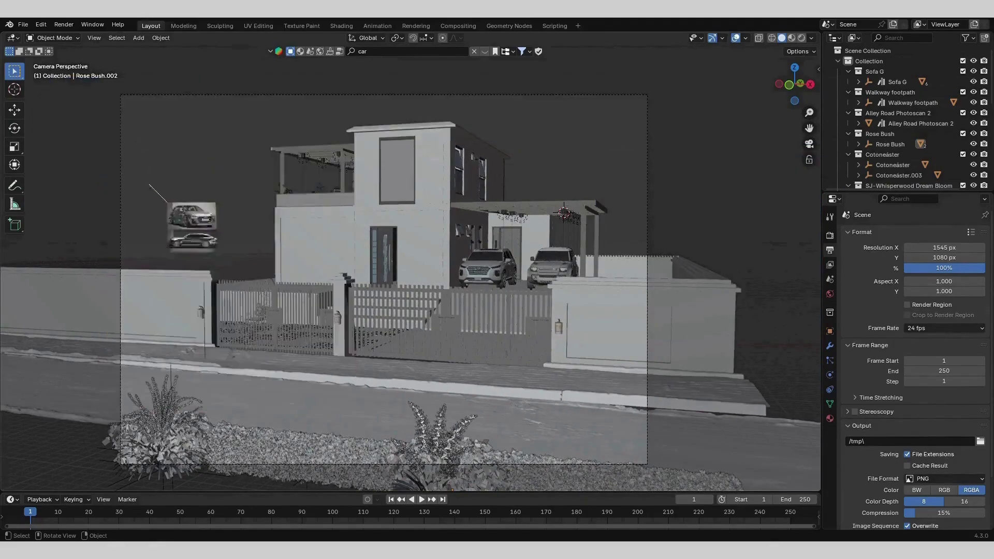
drag(258, 407, 259, 405)
shift+middle_drag(324, 417, 396, 337)
scroll(396, 337, up, 6)
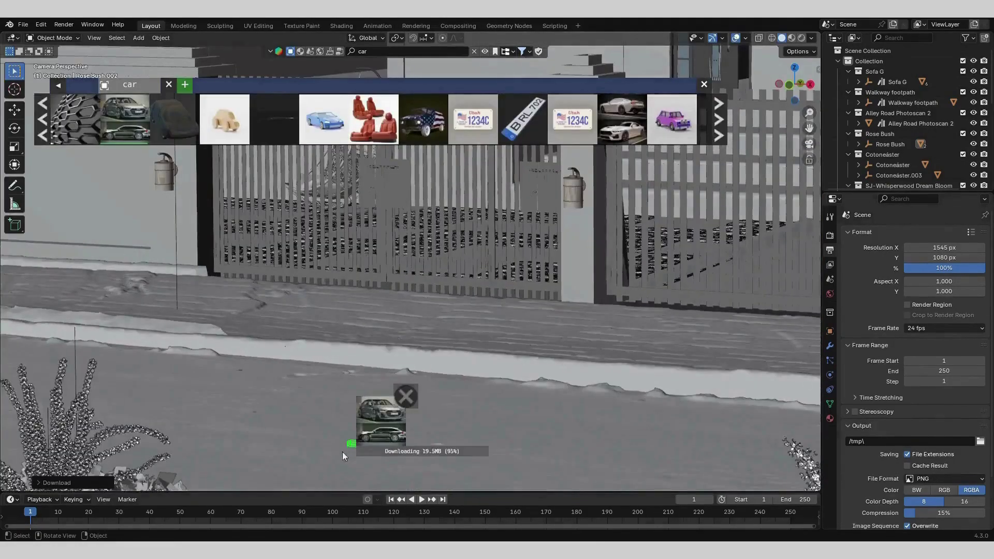
shift+middle_drag(373, 464, 402, 368)
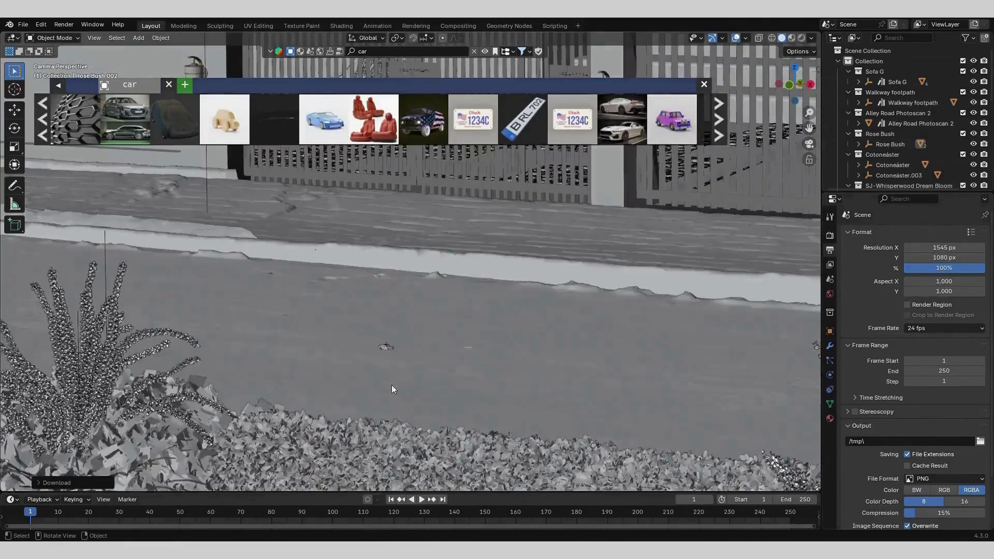
click(386, 346)
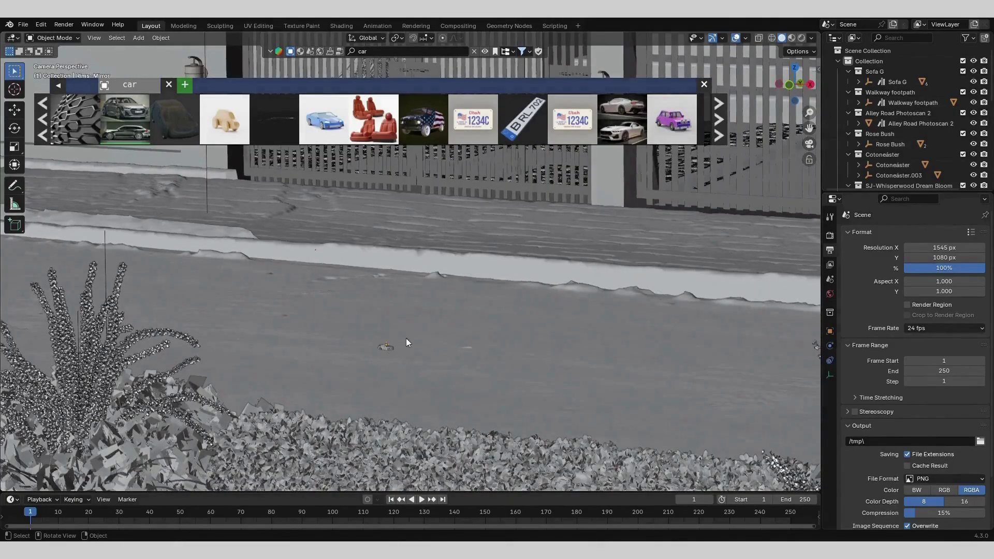
key(s)
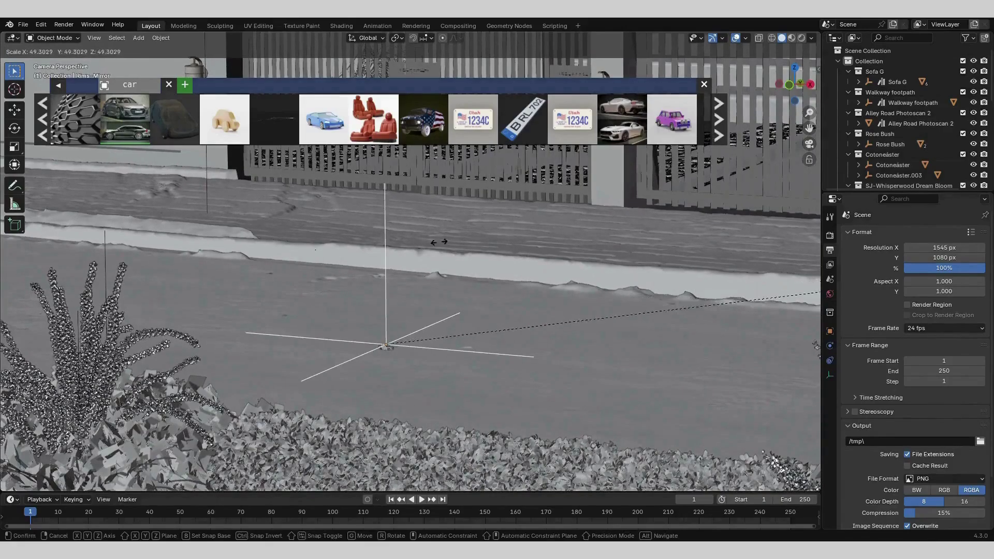
right_click(575, 223)
Scale the whole Audi RS6 car up from its root object until it fits the road in front of the gates
shift+middle_drag(403, 311, 405, 293)
scroll(404, 293, up, 10)
shift+middle_drag(400, 337, 452, 261)
scroll(434, 282, up, 4)
click(327, 428)
key(s)
click(521, 307)
scroll(520, 306, down, 8)
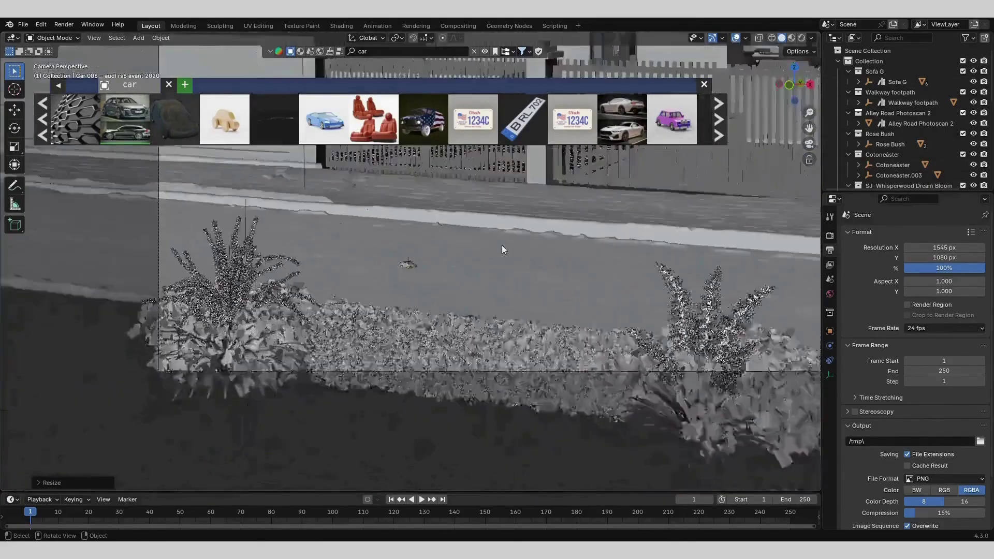
scroll(502, 250, down, 3)
key(s)
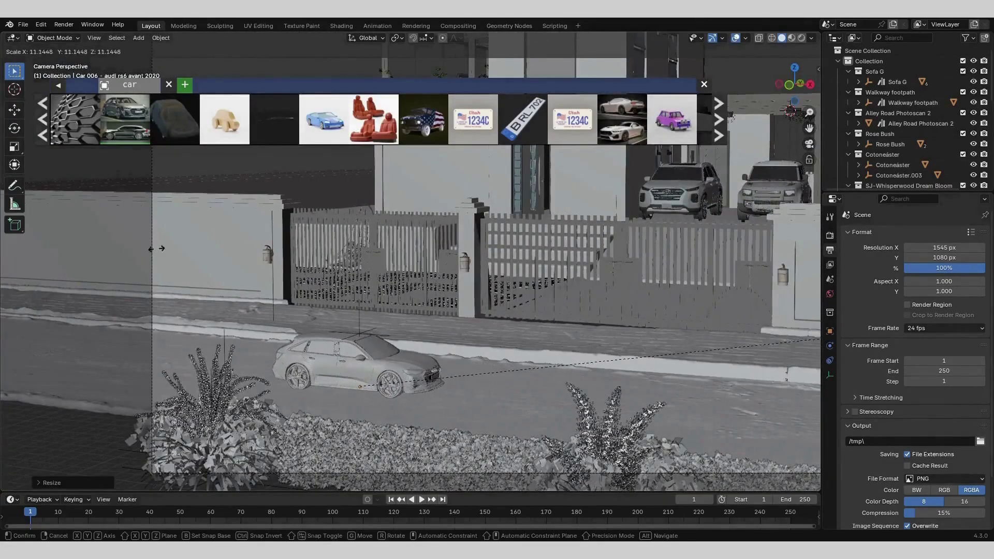
alt+scroll(465, 356, down, 8)
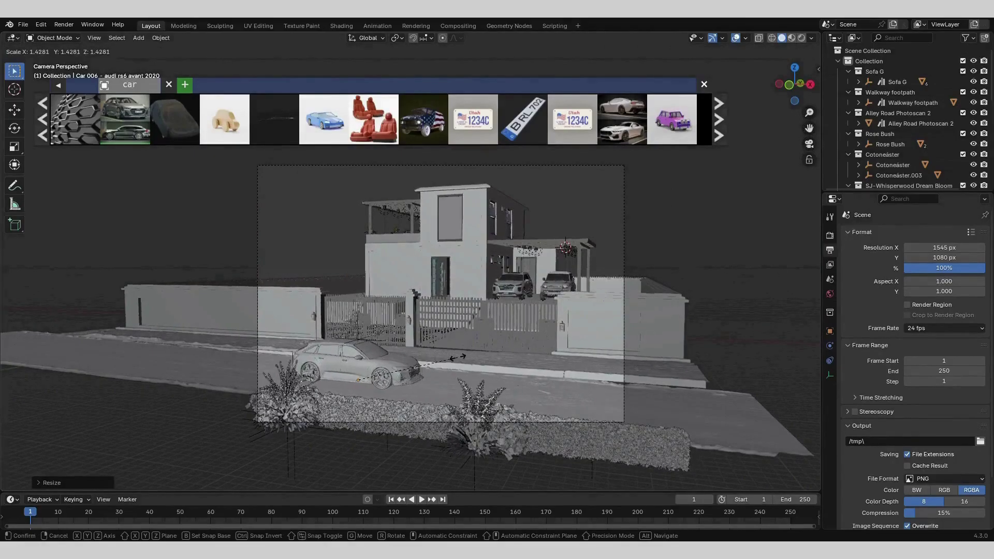
Move the car along the X and Y axes so it sits on the road behind the bush at the camera frame's edge
key(g)
key(x)
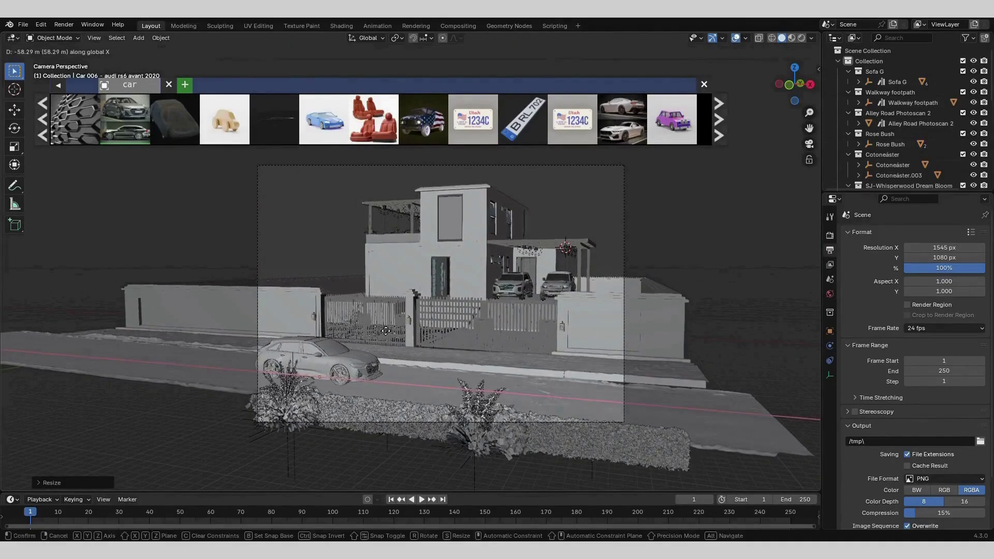
click(373, 327)
key(g)
key(x)
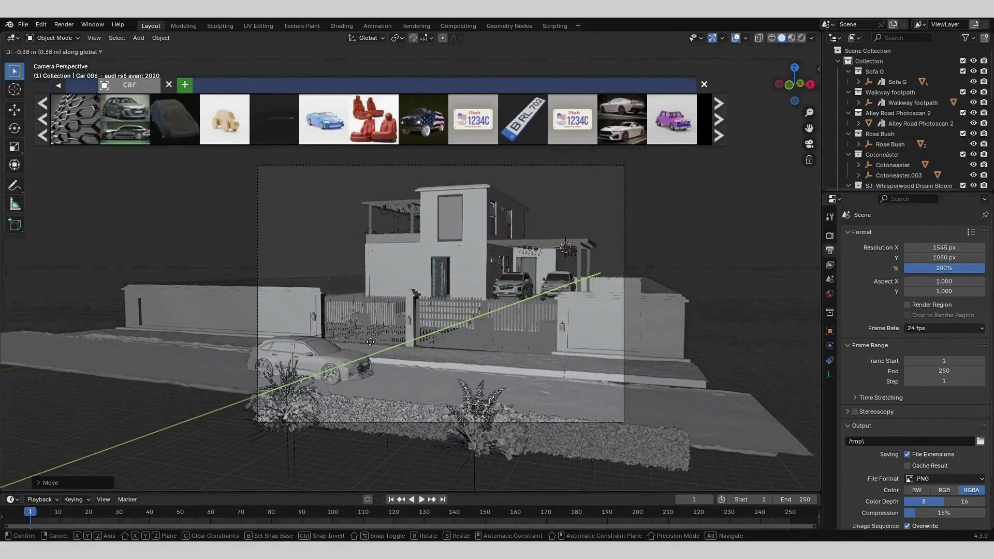
click(362, 346)
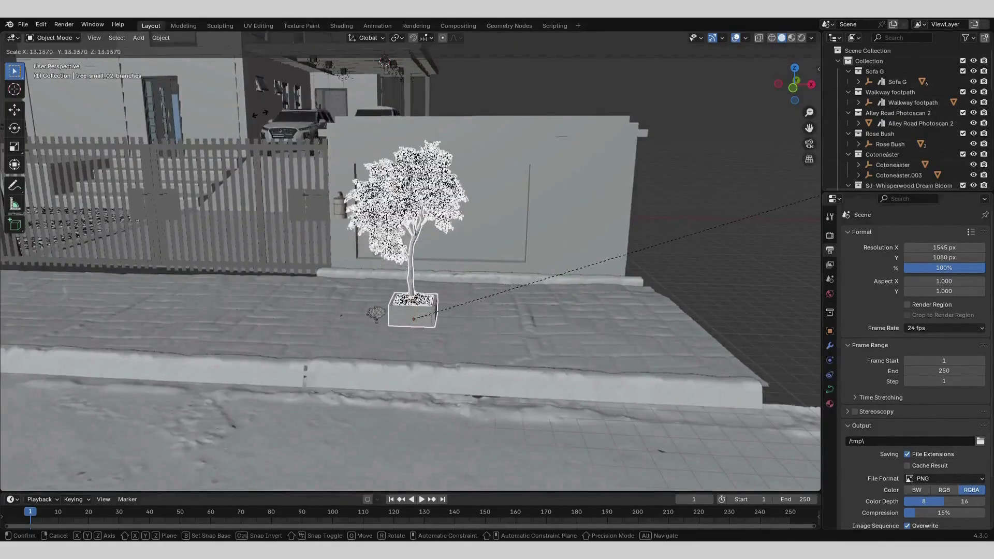
Scale up the potted tree and move it along the X and Y axes to stand on the footpath against the boundary wall
click(383, 89)
key(g)
key(x)
click(555, 251)
key(g)
key(y)
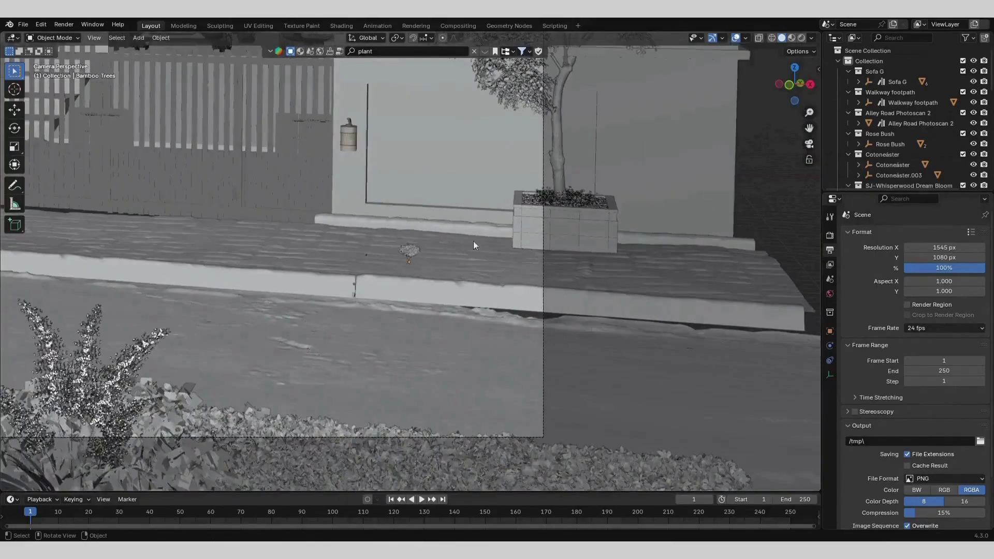
Scale up the Bamboo Trees shrub and move it along the X, Y and Z axes to the footpath's kerb near the potted tree
key(g)
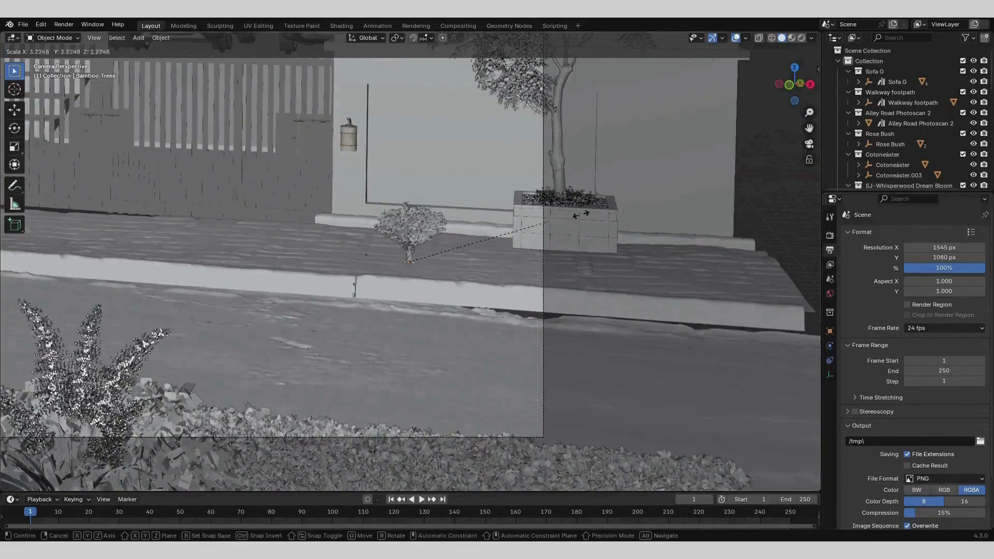
key(x)
key(y)
key(z)
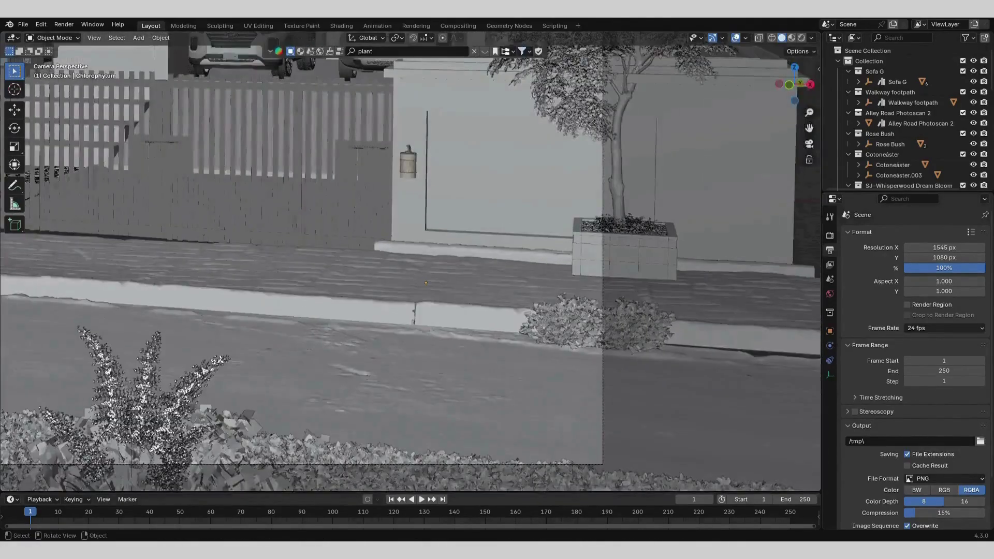
Scale the Chlorophytum potted plants up to suit the boundary wall and rotate them around the Z axis
key(s)
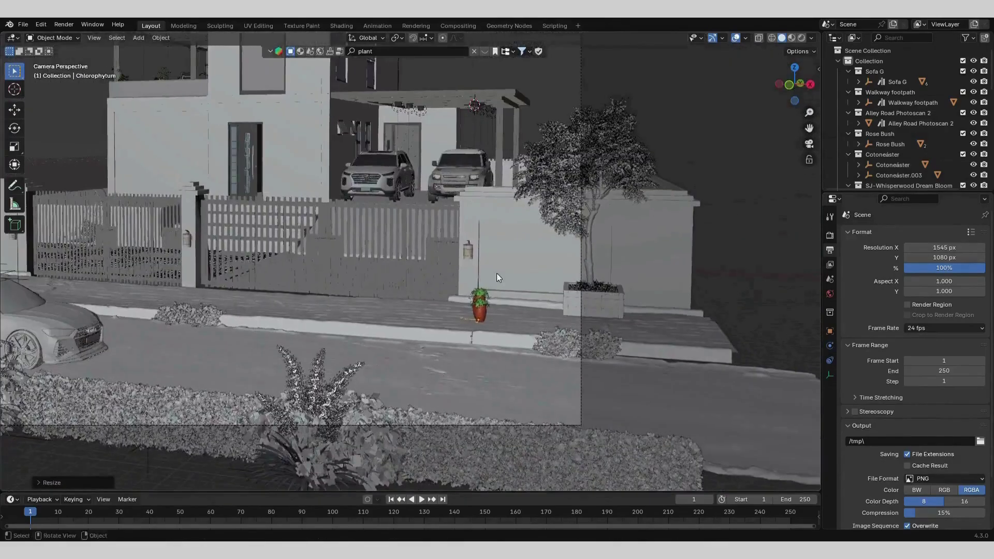
click(390, 309)
scroll(458, 284, up, 5)
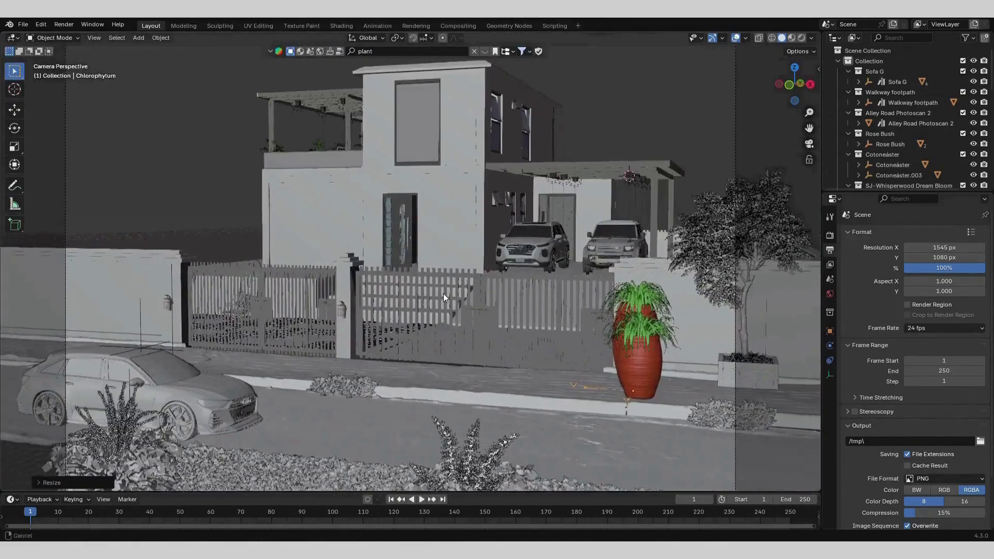
key(s)
key(r)
key(z)
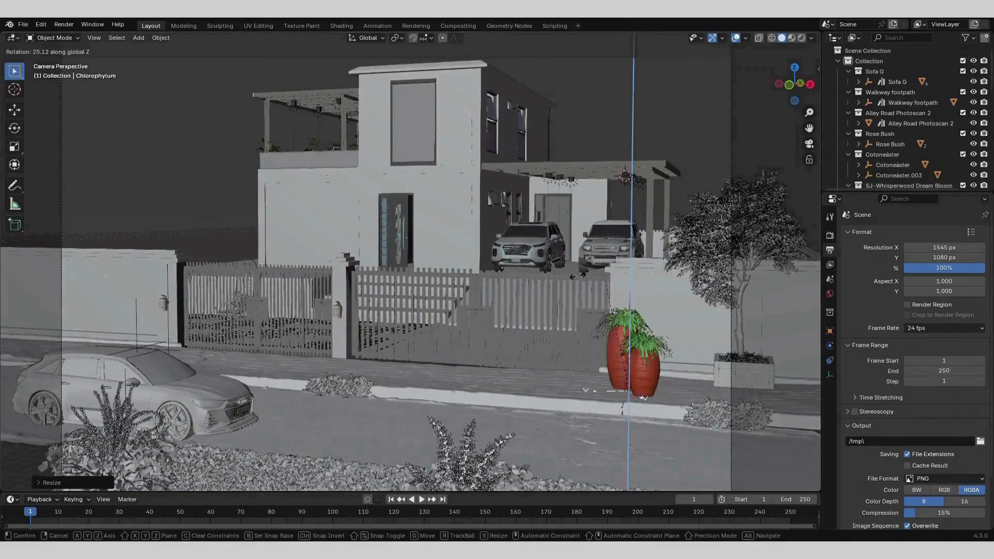